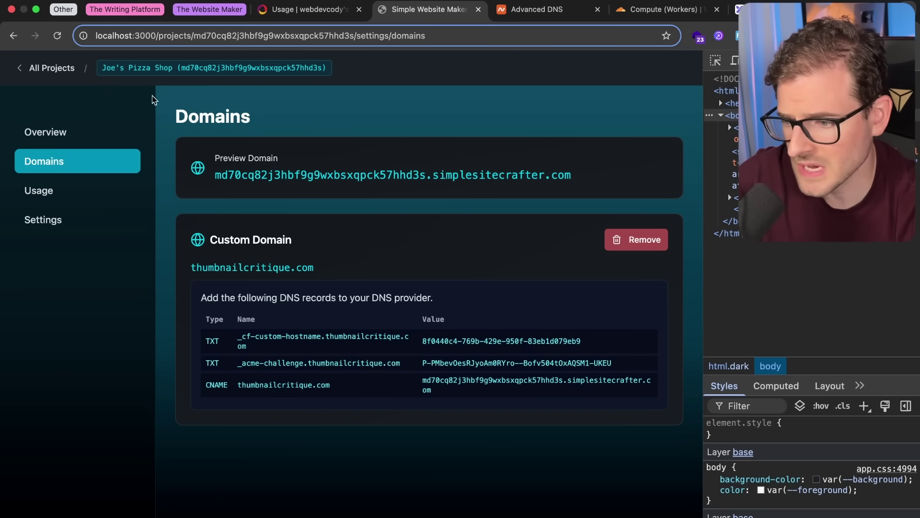
Open Joe's Pizza Shop from All Projects, try the Refine Page and Refine Website boxes, and scroll the preview.
click(49, 71)
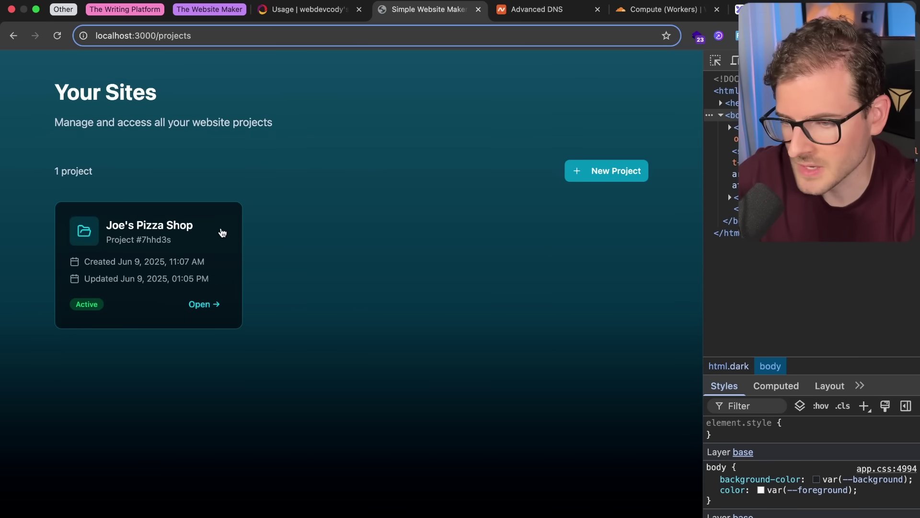
click(222, 233)
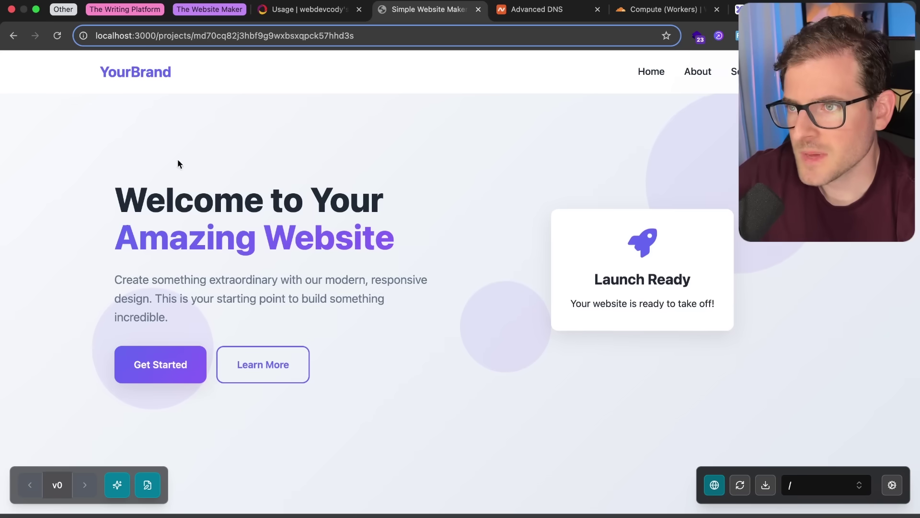
click(146, 486)
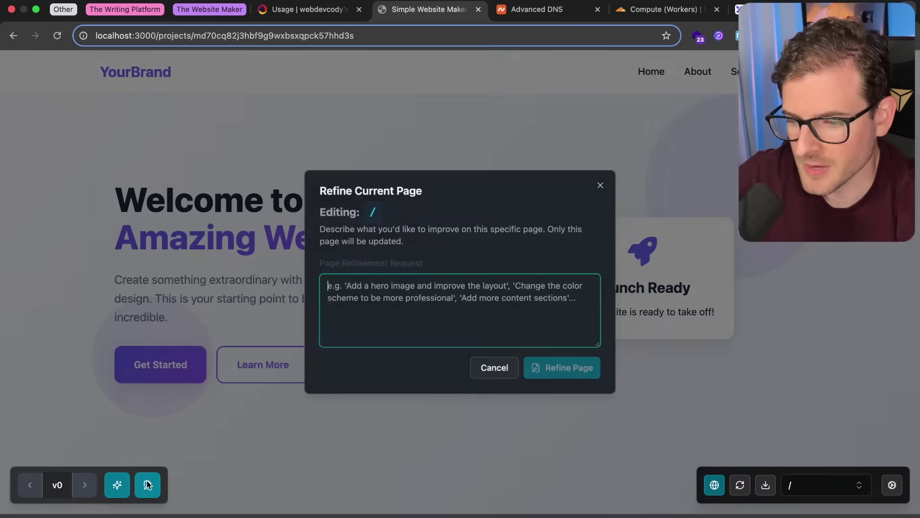
click(142, 464)
click(117, 485)
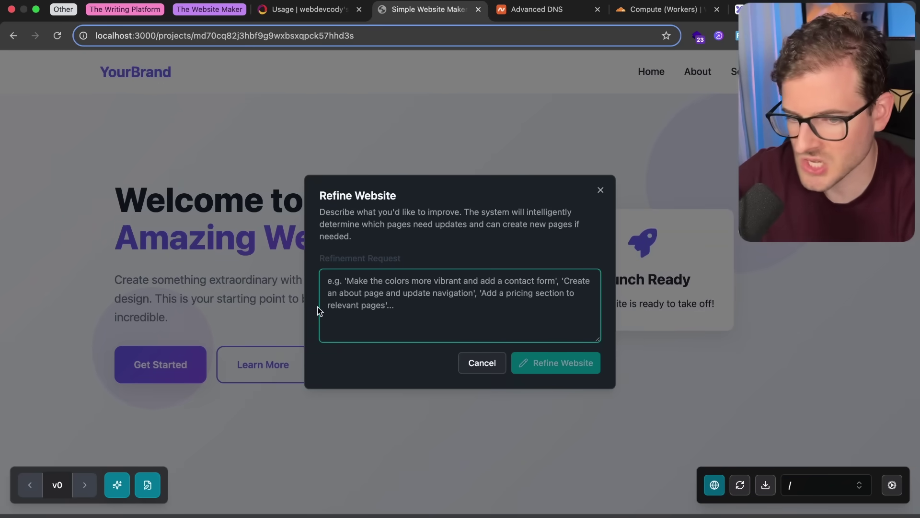
click(321, 62)
scroll(374, 195, down, 15)
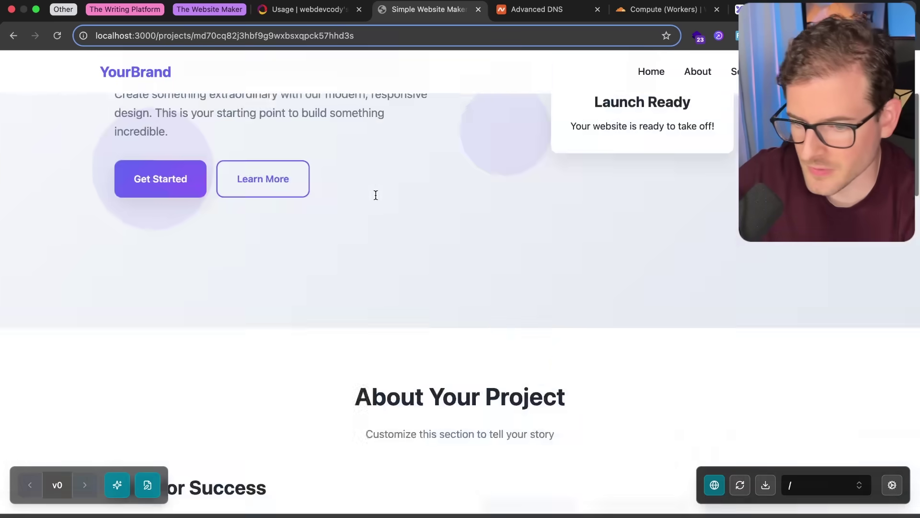
scroll(374, 195, up, 20)
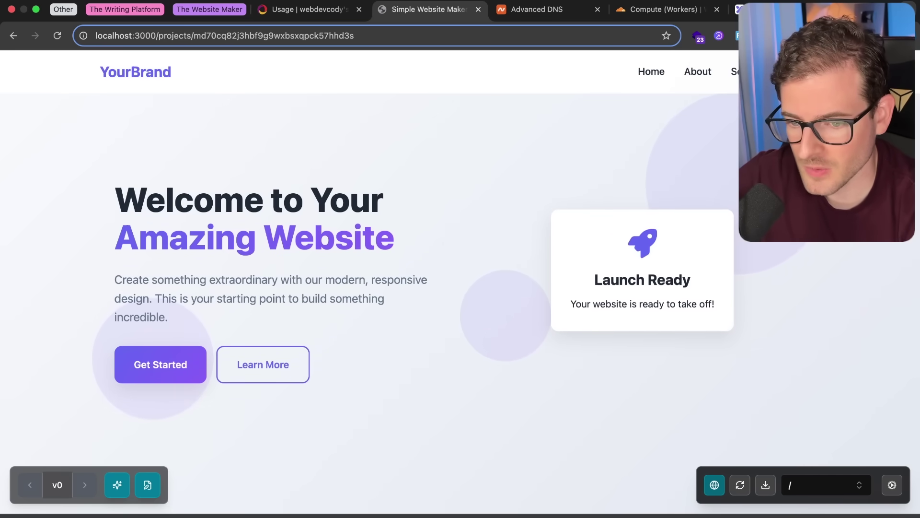
Open Joe's Pizza Shop's settings and view the thumbnailcritique.com DNS records under Domains.
click(893, 486)
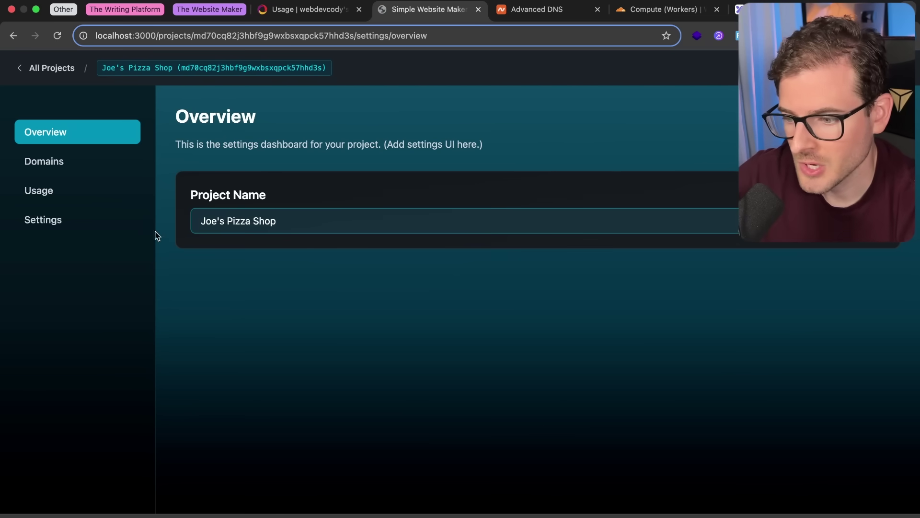
click(68, 164)
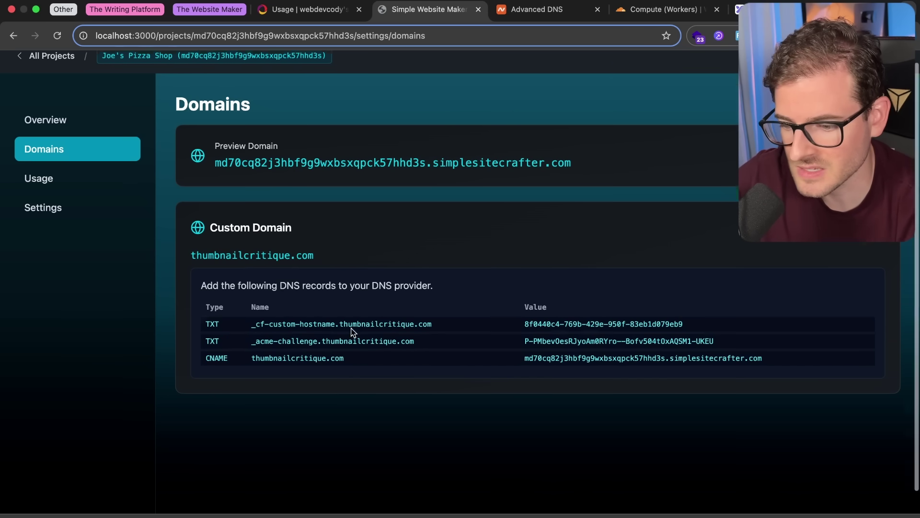
Reopen Joe's Pizza Shop from All Projects and reload it so the site renders.
click(44, 66)
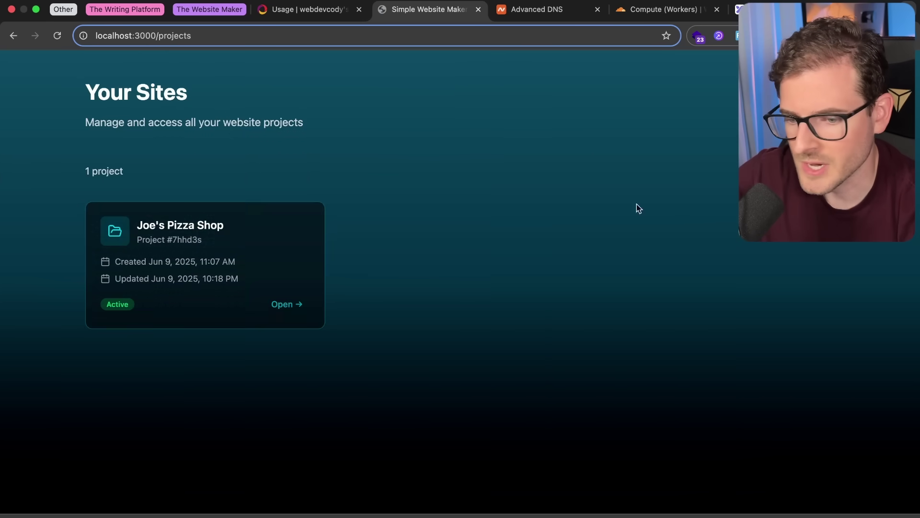
click(298, 225)
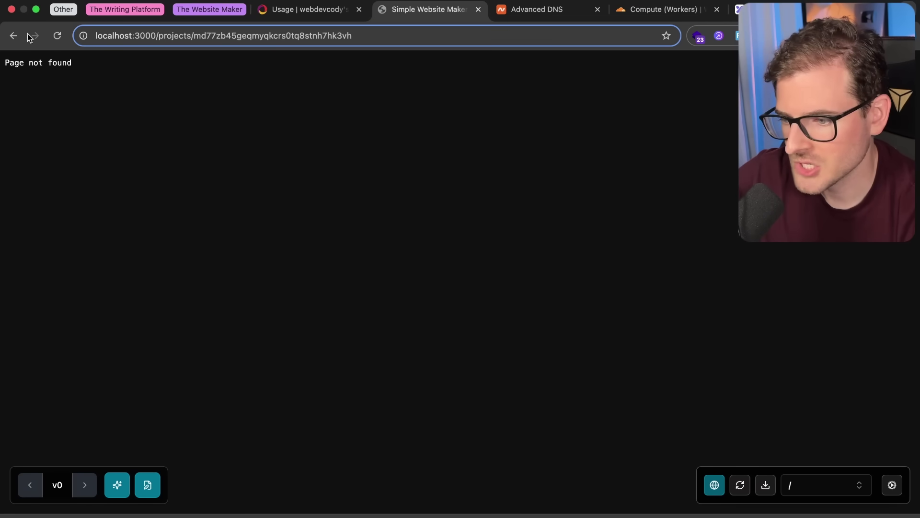
click(57, 35)
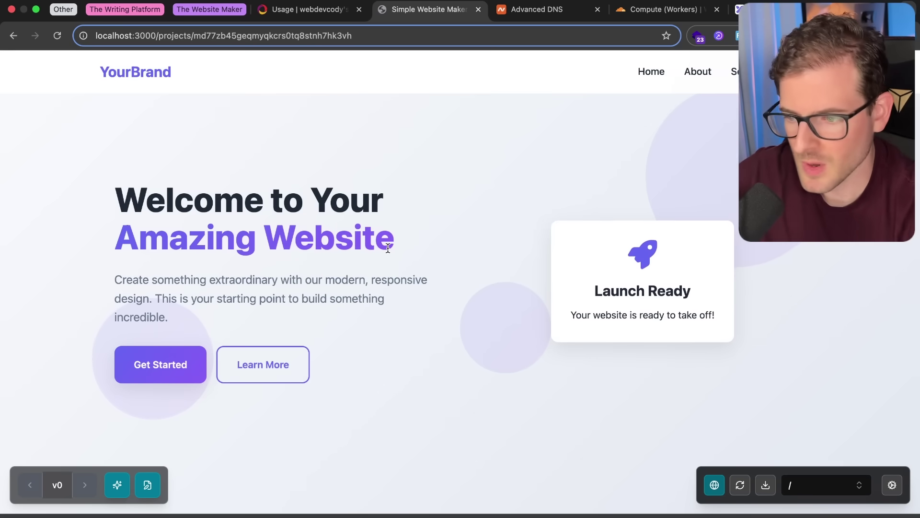
Submit a Refine Page request to change the heading, then check the Convex apiKeys table.
click(148, 485)
text(change )
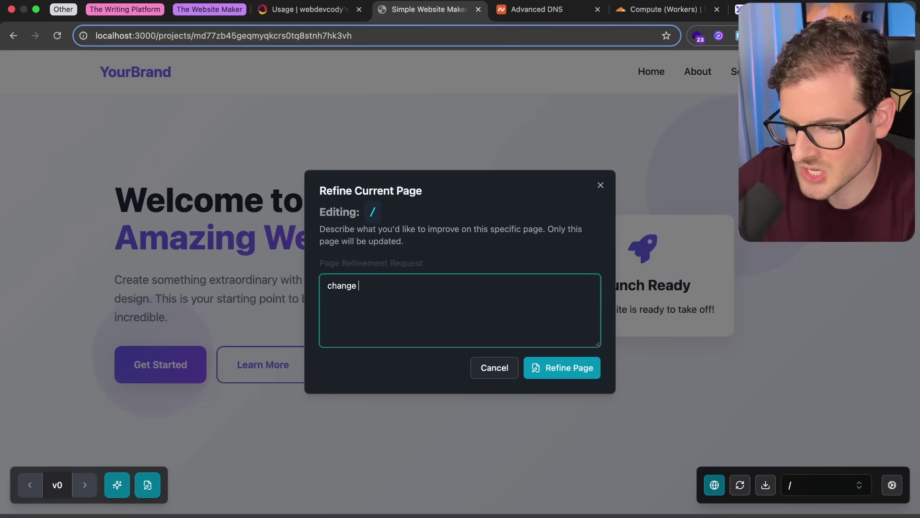
text(the heading to say Web Dev Cody, Please Subscribe)
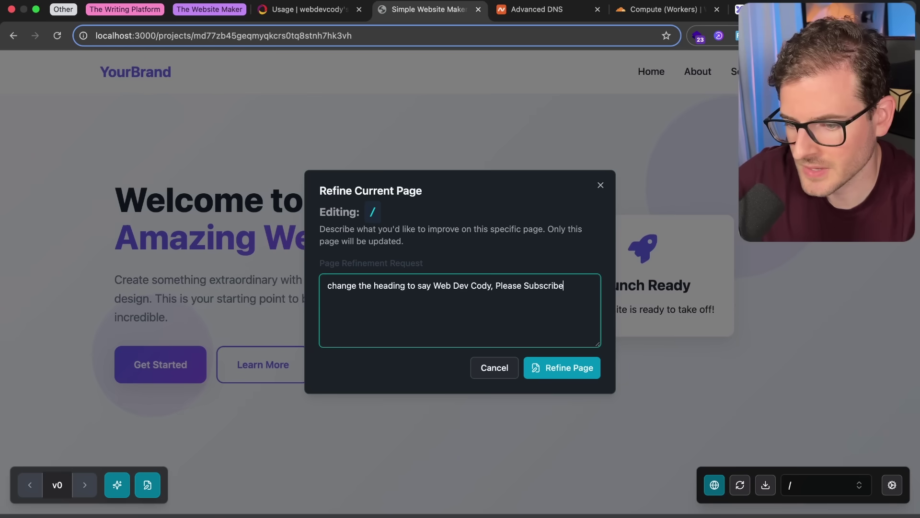
click(562, 367)
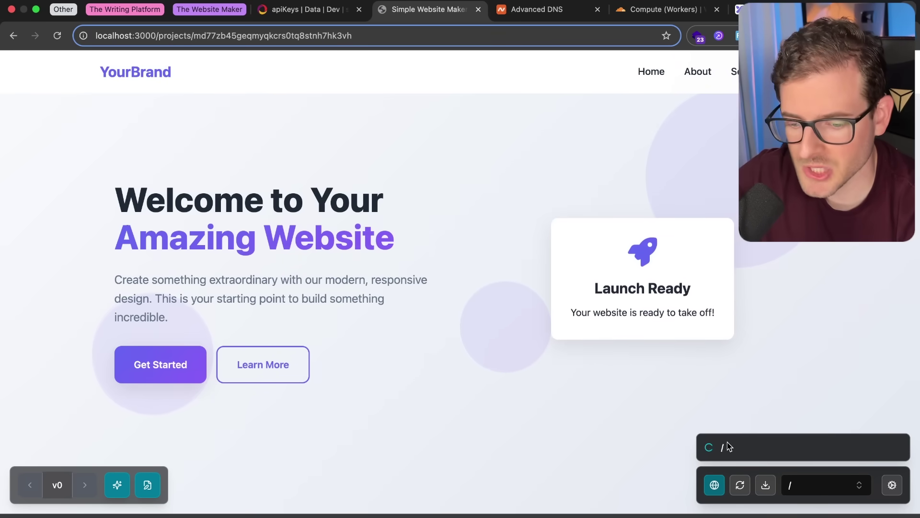
click(307, 9)
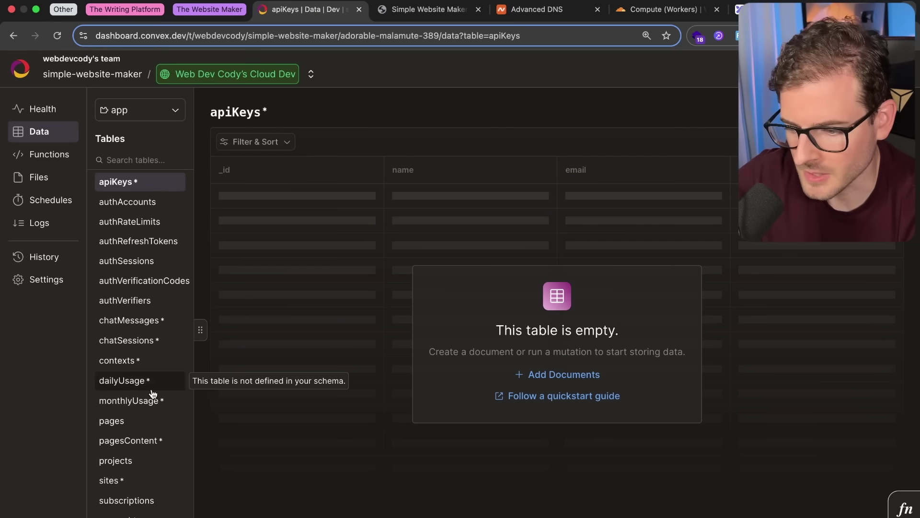
scroll(152, 393, down, 2)
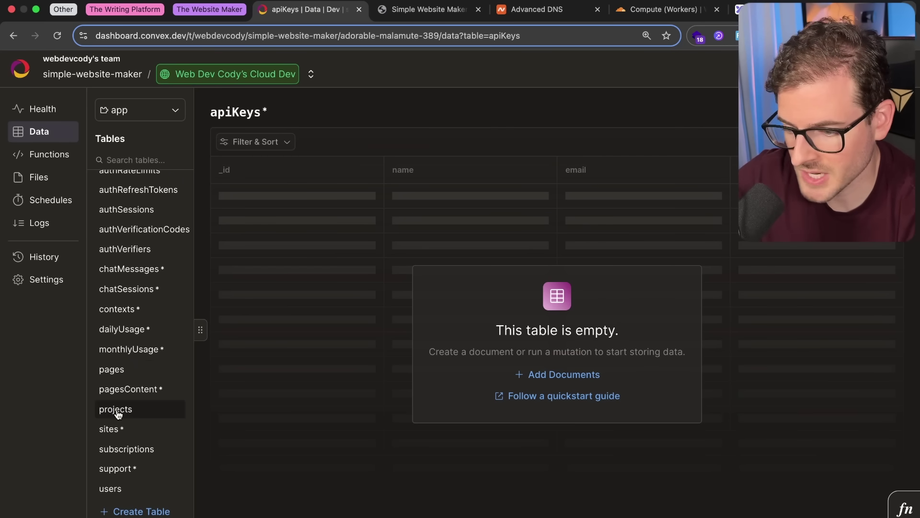
Open DevTools on the project page and locate the preview iframe's src link.
click(412, 10)
click(229, 41)
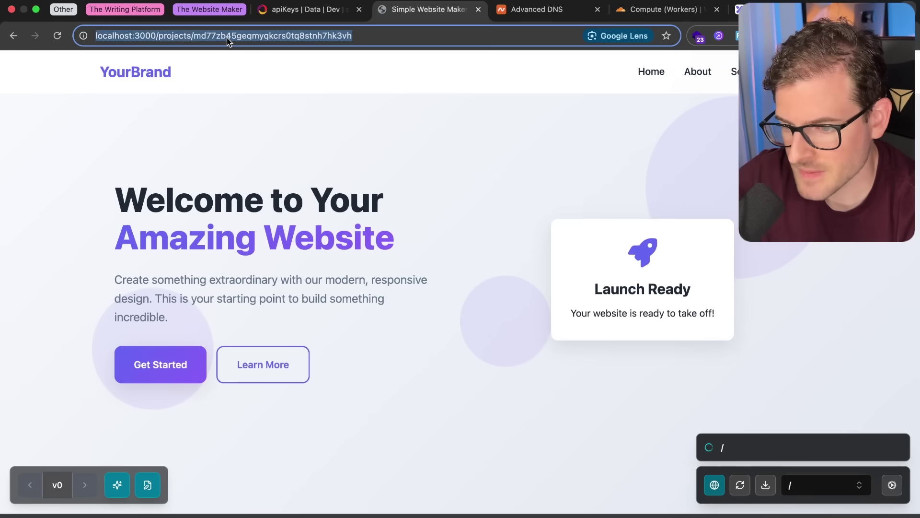
click(417, 153)
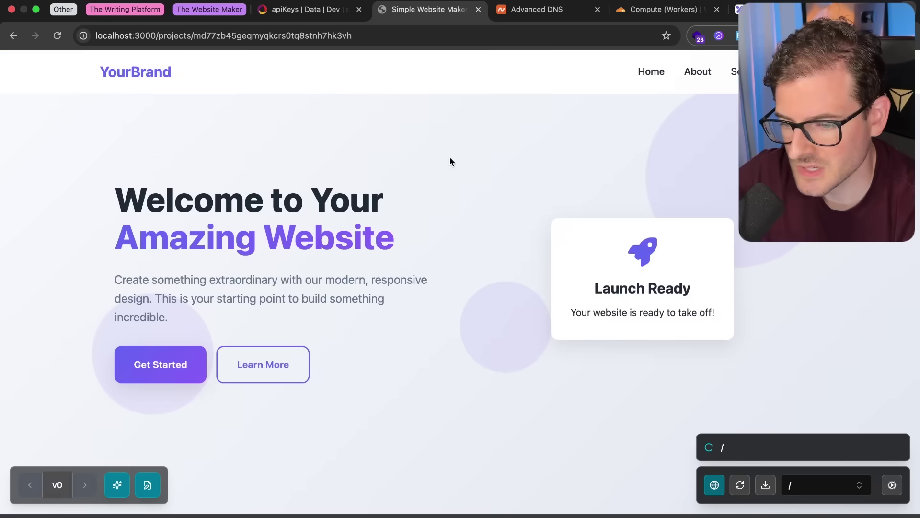
key(super+alt+i)
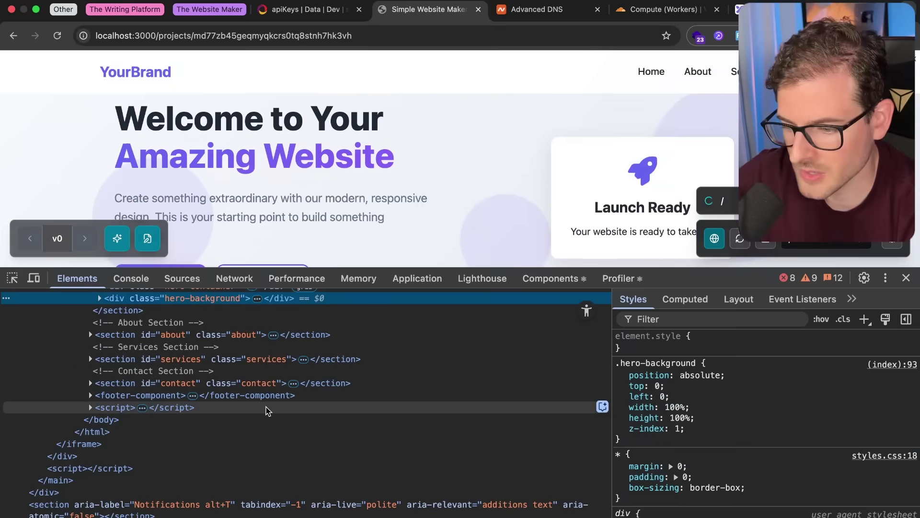
scroll(266, 411, up, 8)
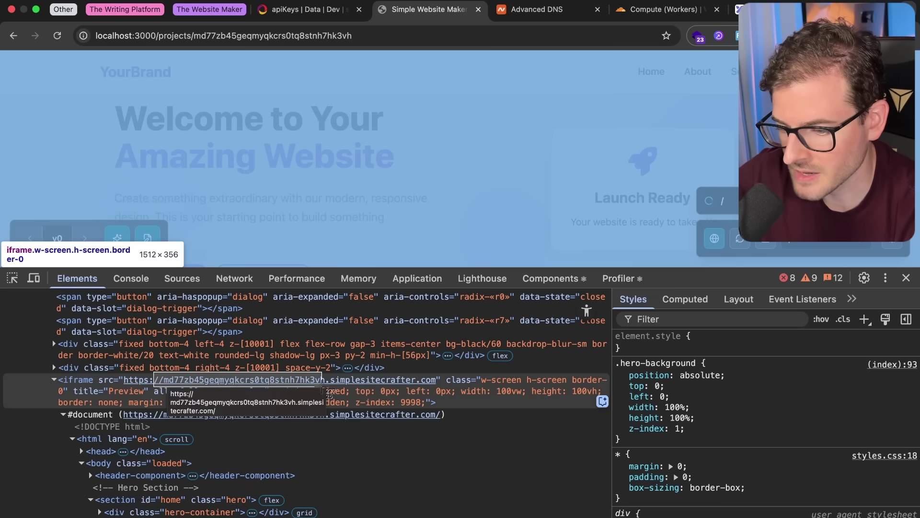
right_click(330, 389)
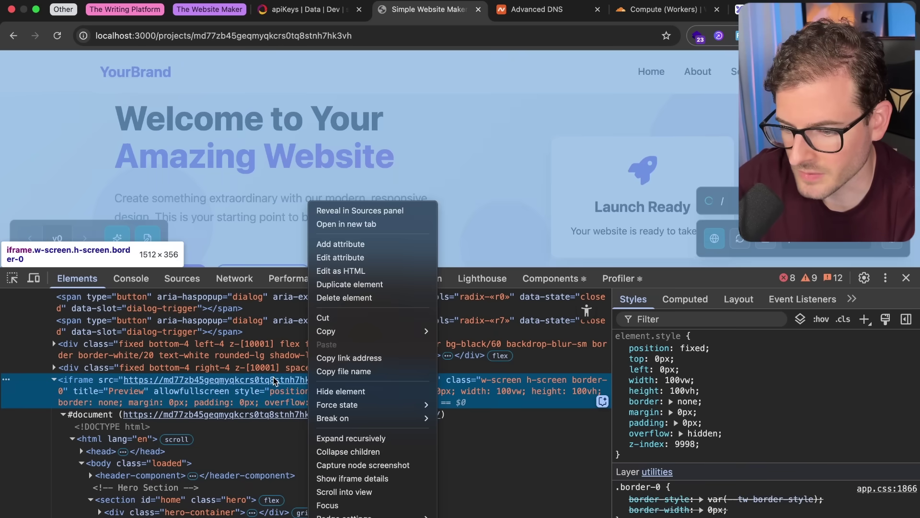
click(477, 251)
Open the preview subdomain in a new tab, browse to Get In Touch, then back Home.
click(713, 242)
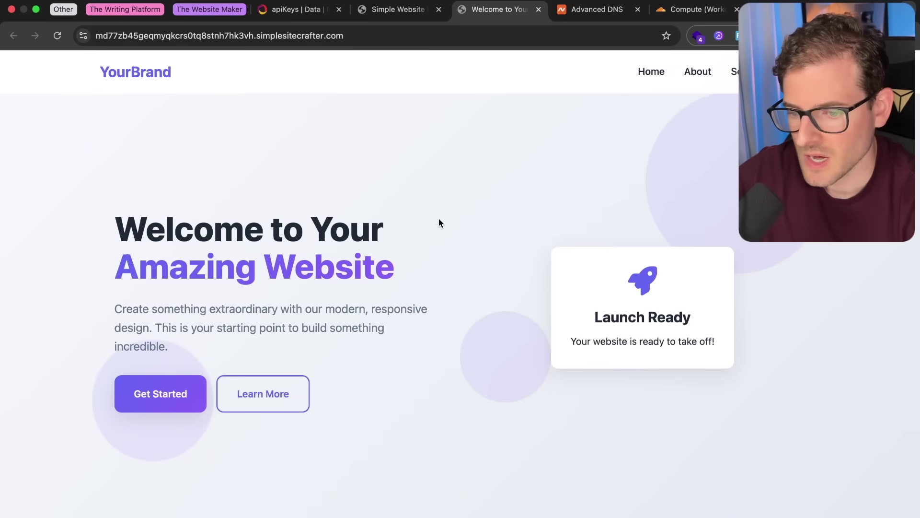
scroll(439, 220, down, 20)
scroll(452, 262, up, 20)
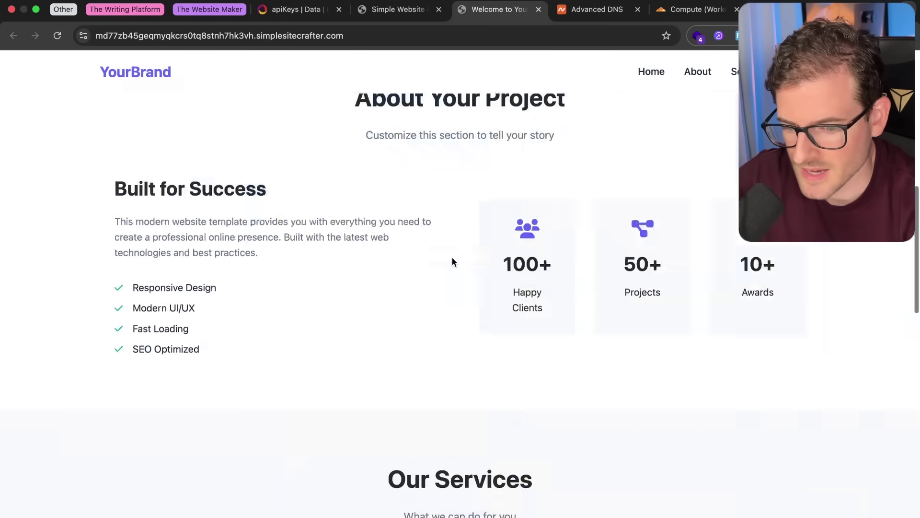
scroll(452, 261, up, 10)
click(804, 71)
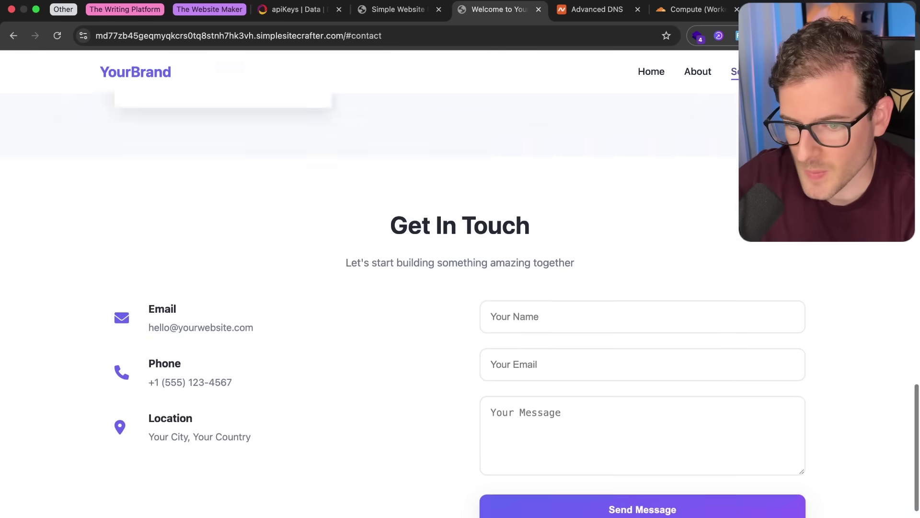
click(652, 72)
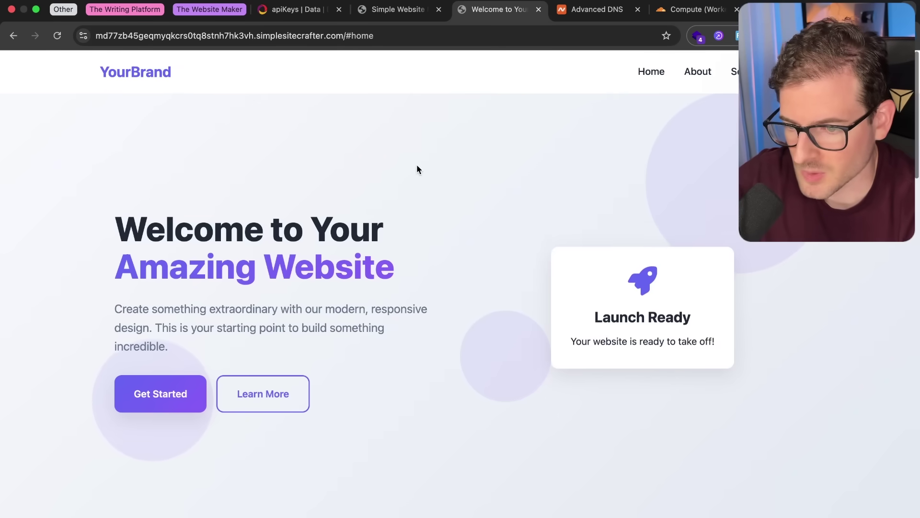
Close the subdomain tab, check the 'Web Dev Cody, Please Subscribe' heading, and open simplesitecrafter.com in Cloudflare.
key(super+w)
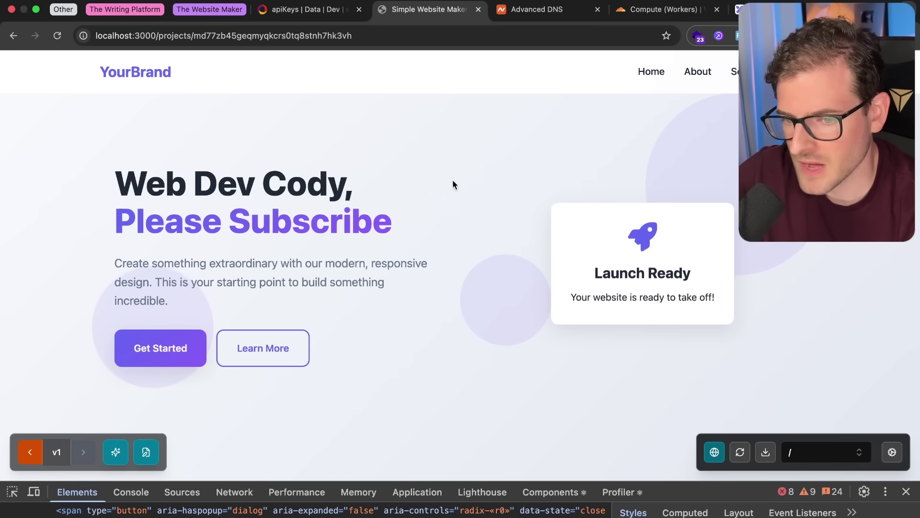
drag(143, 164, 377, 224)
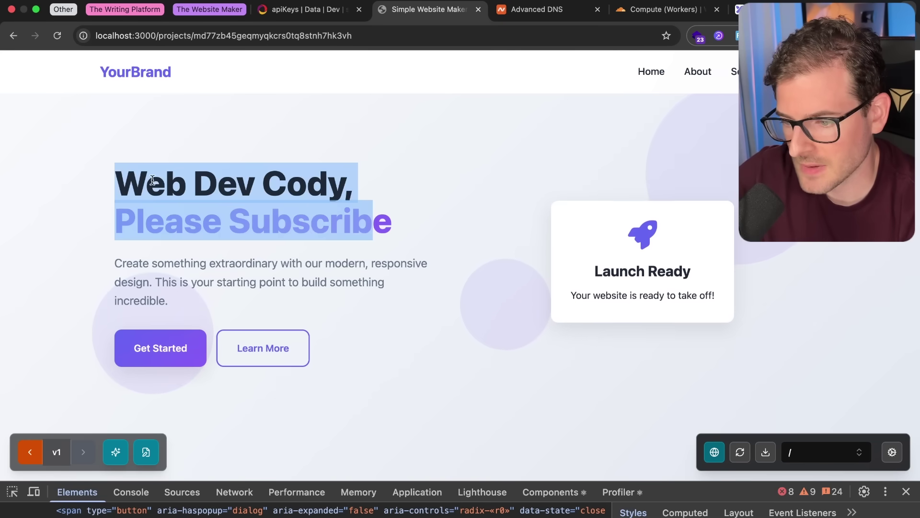
click(266, 211)
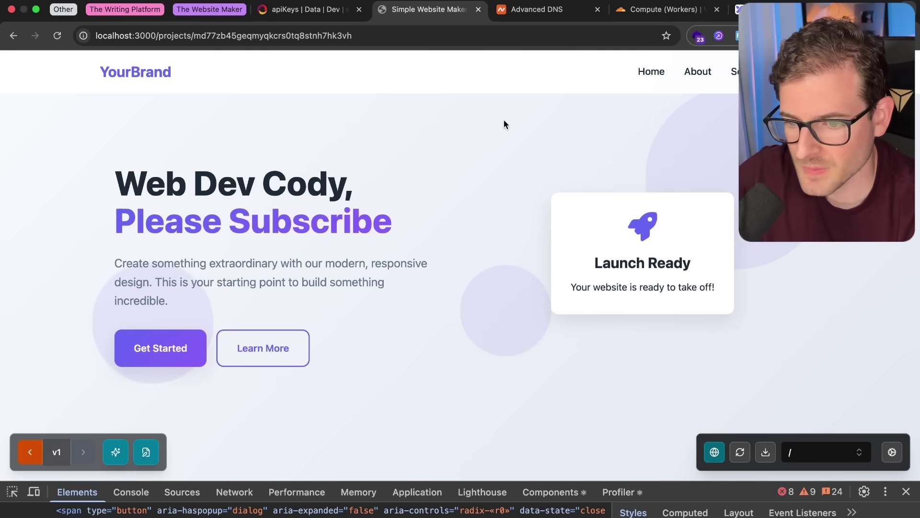
key(ctrl+Tab)
key(ctrl+Tab)
click(266, 314)
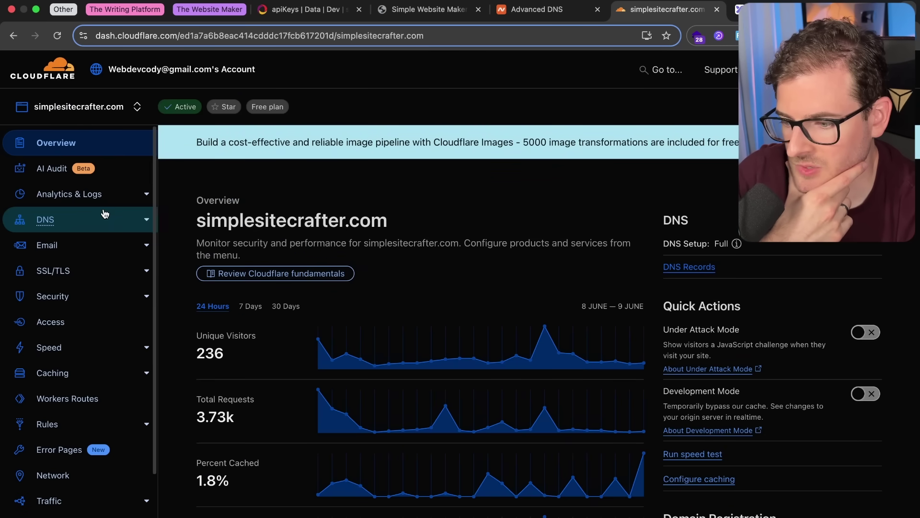
Go to SSL/TLS > Custom Hostnames and select the Cloudflare for SaaS documentation link.
scroll(104, 215, down, 2)
scroll(99, 208, up, 2)
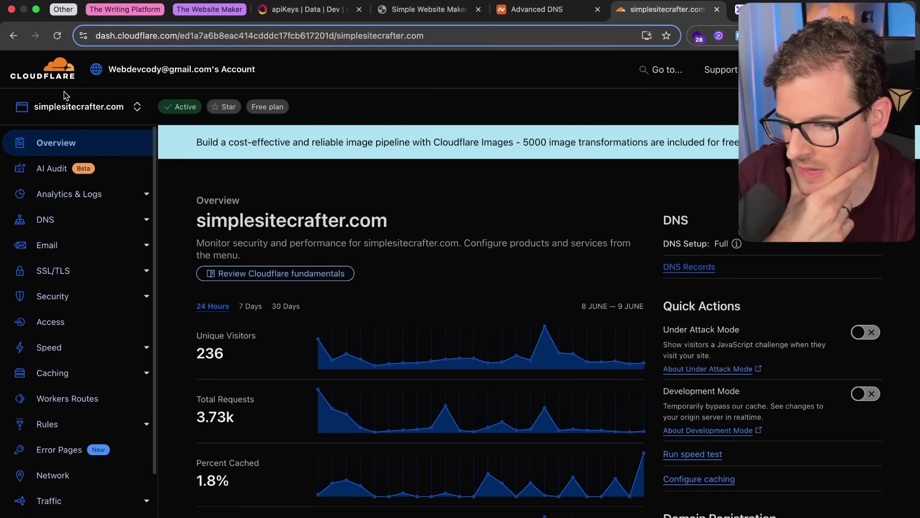
click(146, 274)
click(78, 361)
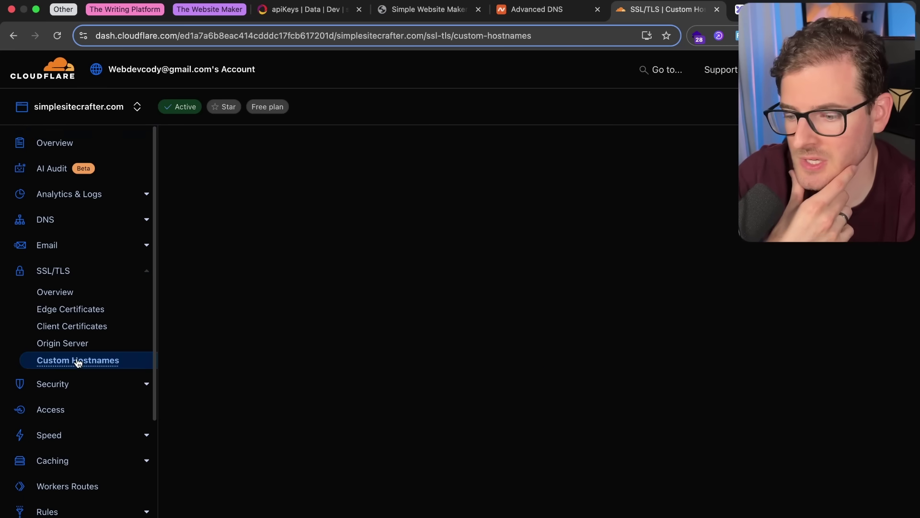
drag(216, 216, 285, 214)
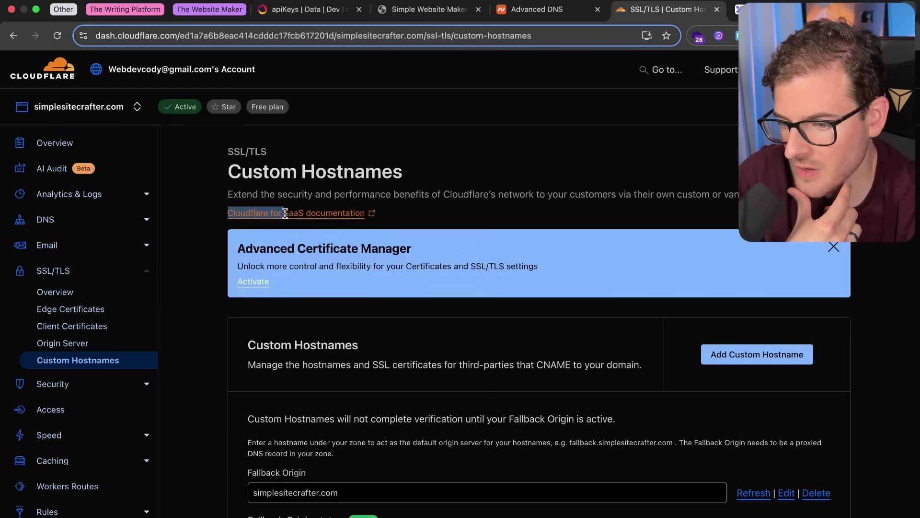
Open the Cloudflare for SaaS docs and scroll down to the Standard configuration diagram.
click(304, 215)
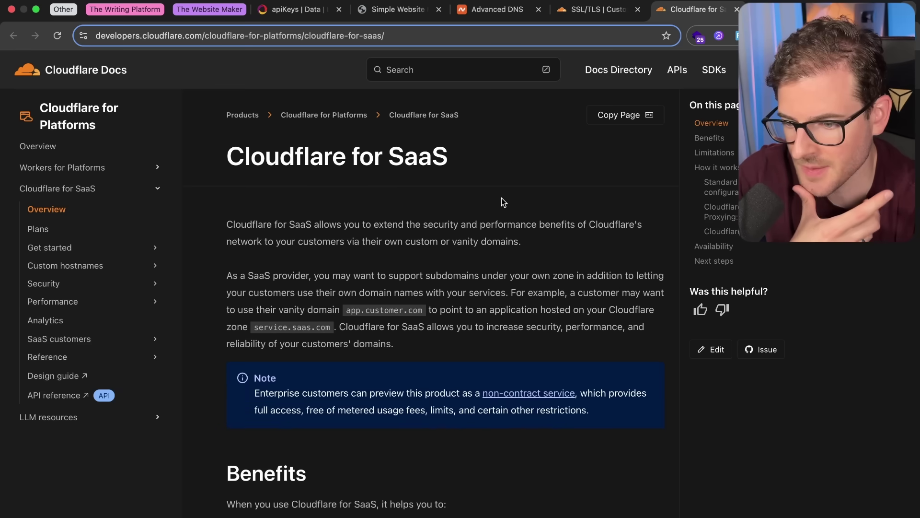
scroll(501, 202, down, 15)
scroll(501, 202, up, 15)
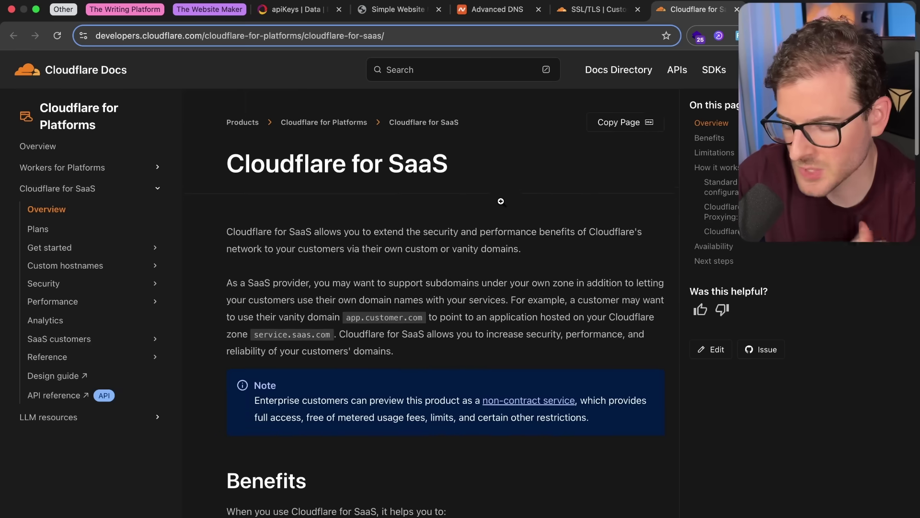
scroll(551, 187, down, 10)
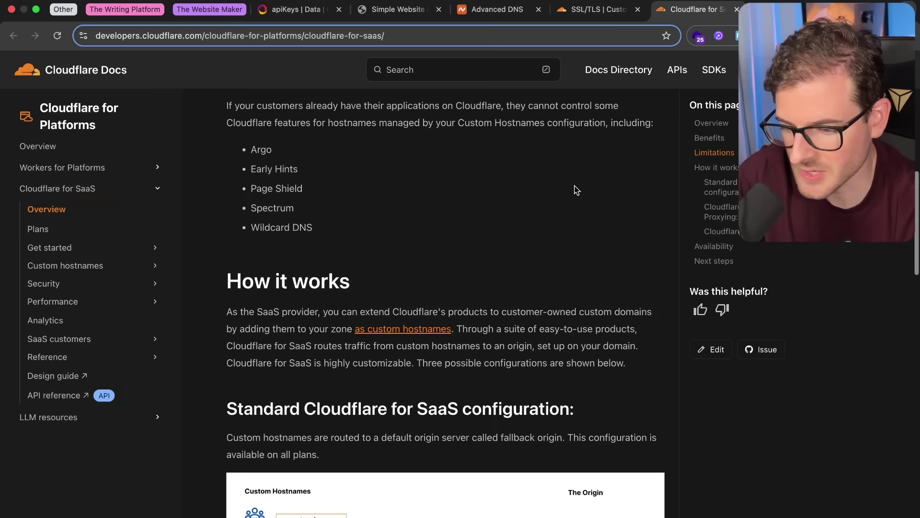
scroll(576, 190, down, 7)
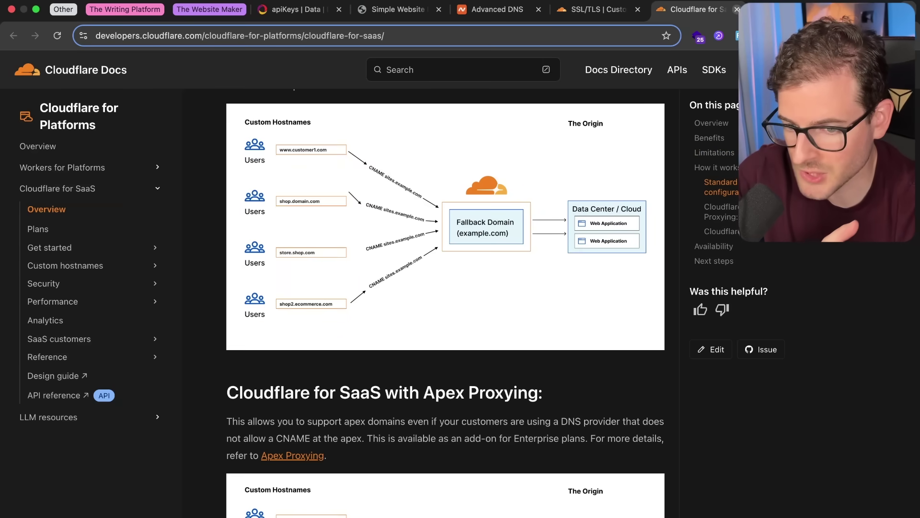
click(737, 9)
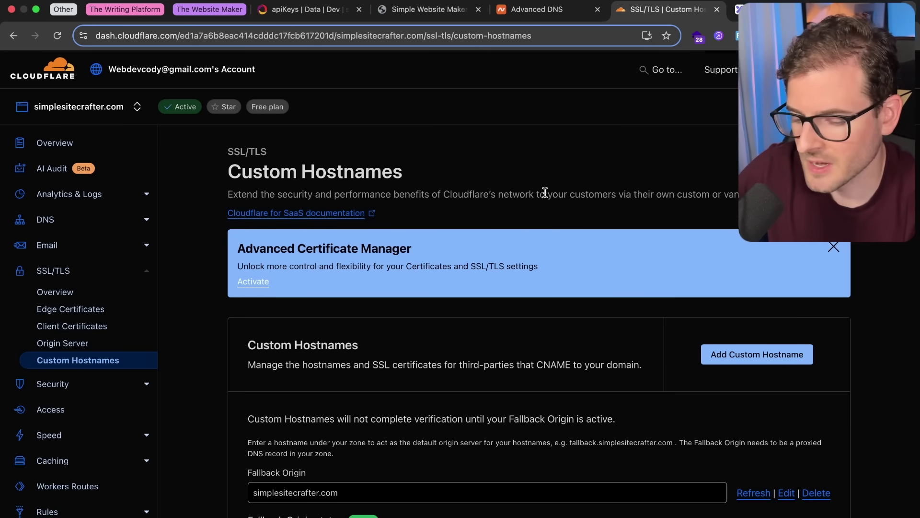
scroll(521, 195, down, 3)
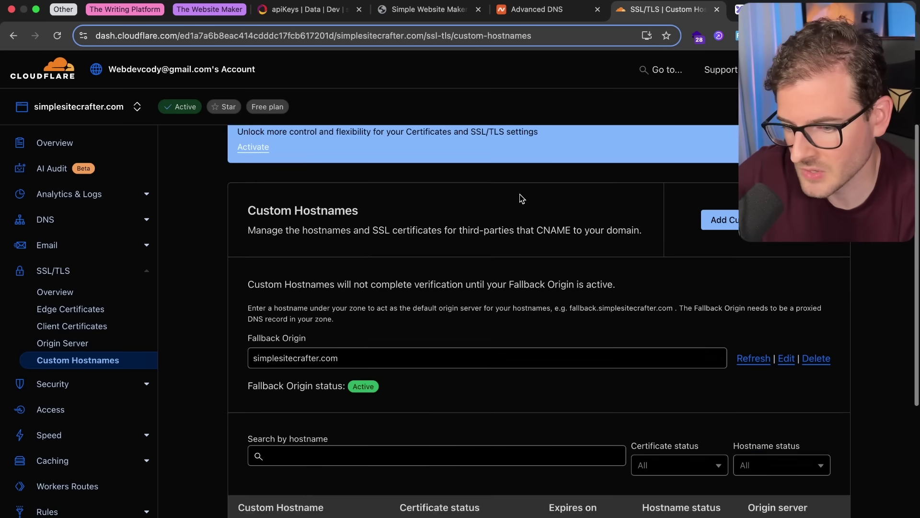
scroll(522, 199, down, 3)
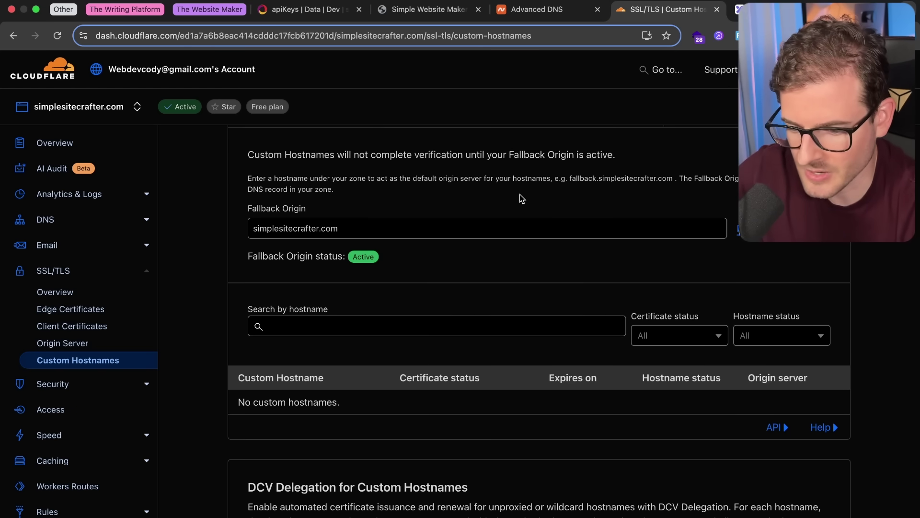
scroll(493, 220, down, 2)
scroll(326, 271, up, 7)
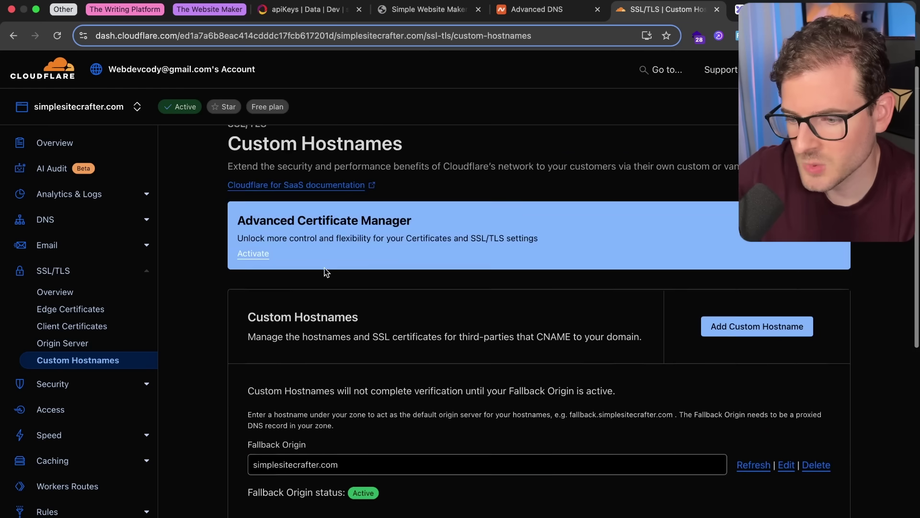
scroll(326, 271, up, 1)
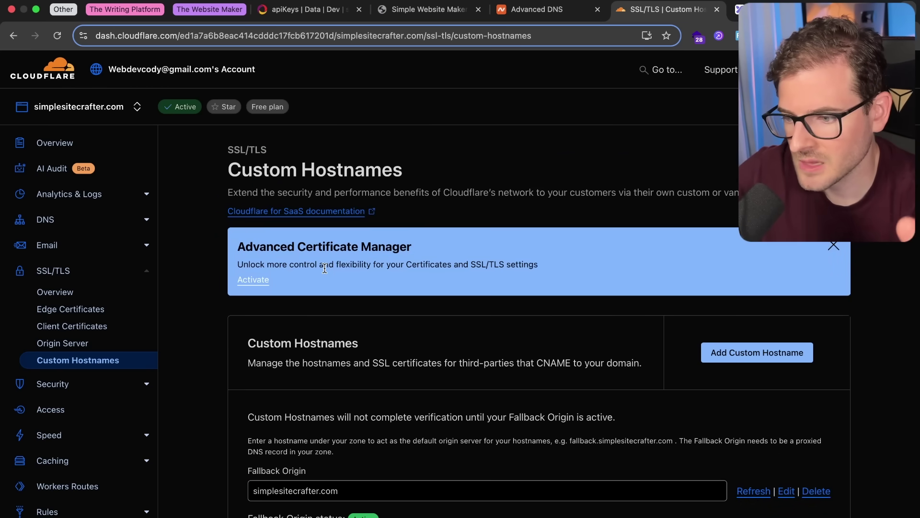
scroll(325, 269, down, 7)
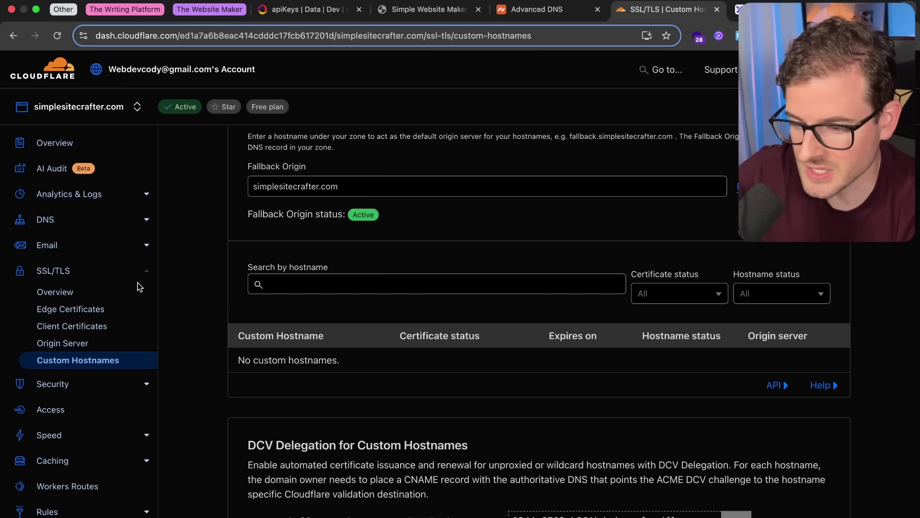
scroll(96, 335, down, 2)
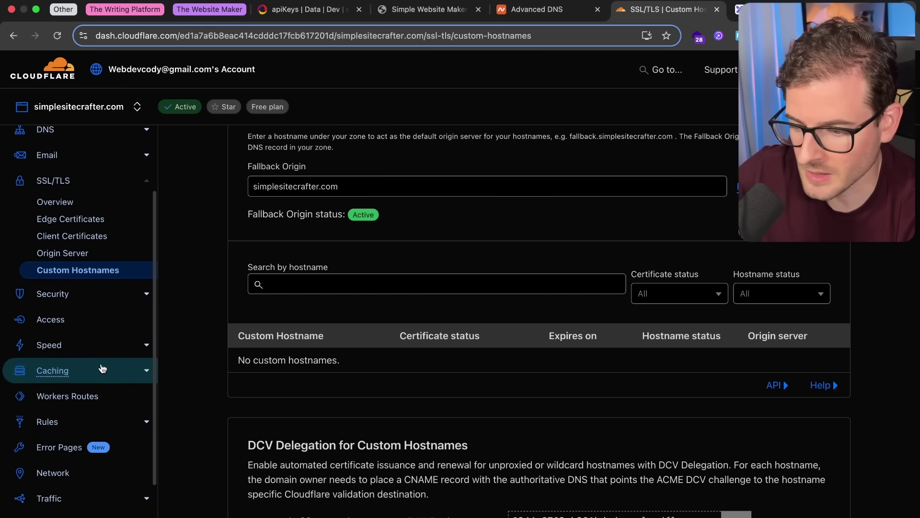
Go to Workers Routes and open the simple-site-crafter-proxy worker's settings.
click(58, 401)
scroll(304, 352, down, 1)
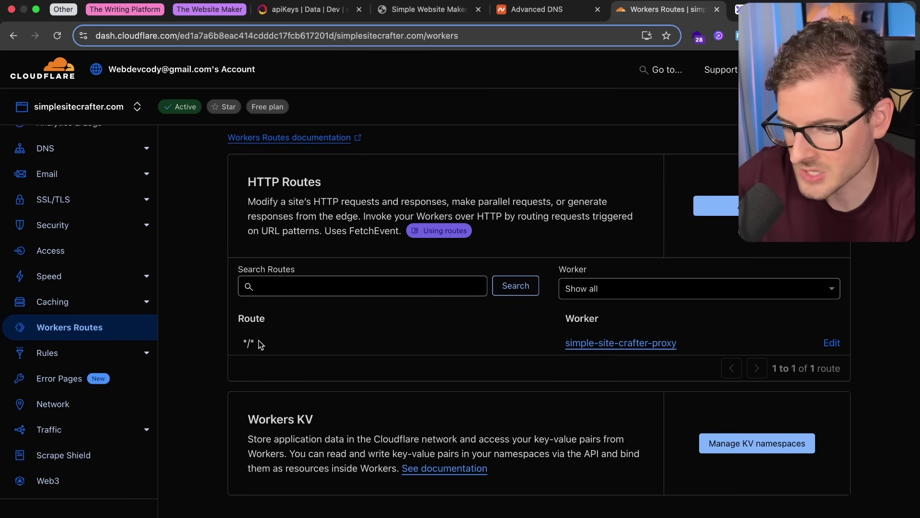
click(605, 344)
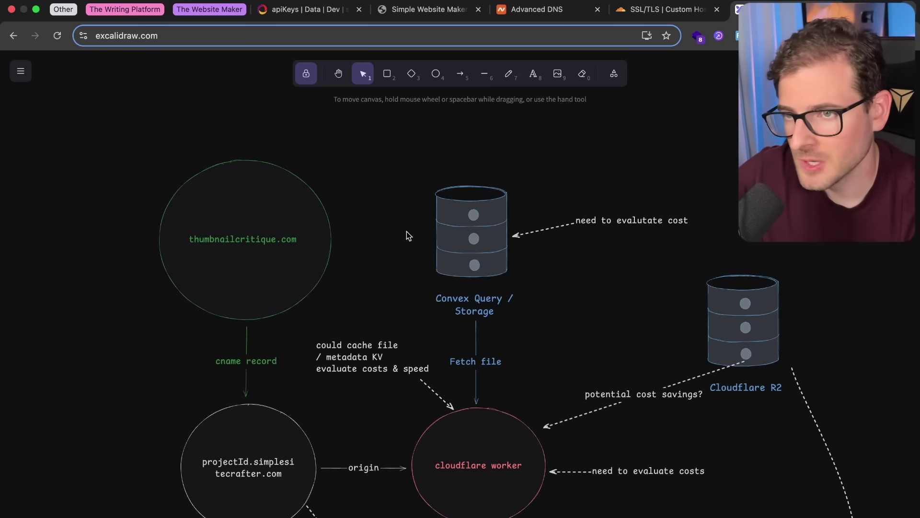
scroll(407, 231, down, 4)
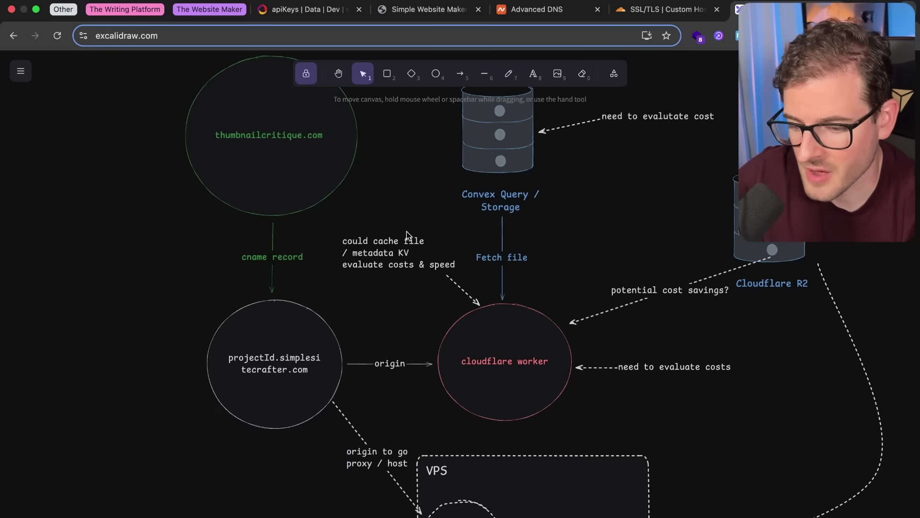
scroll(406, 231, up, 4)
scroll(407, 231, left, 1)
scroll(406, 231, down, 1)
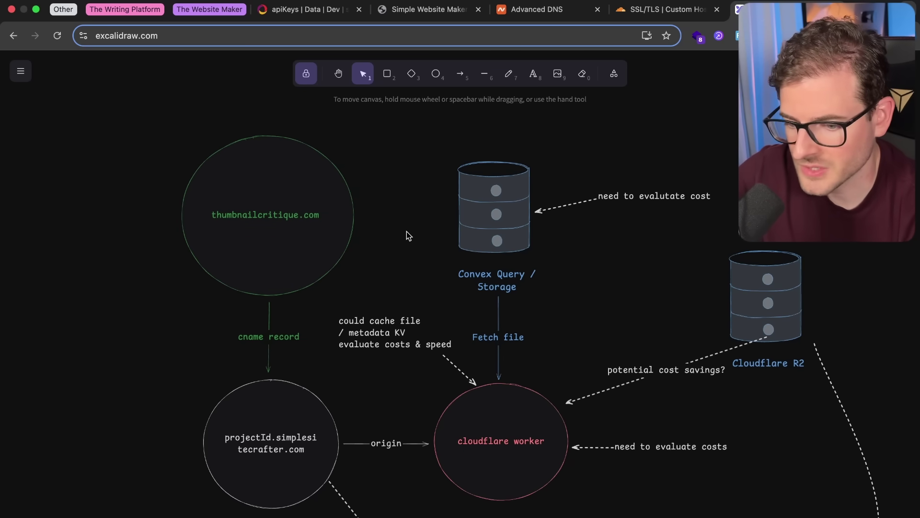
scroll(406, 231, down, 3)
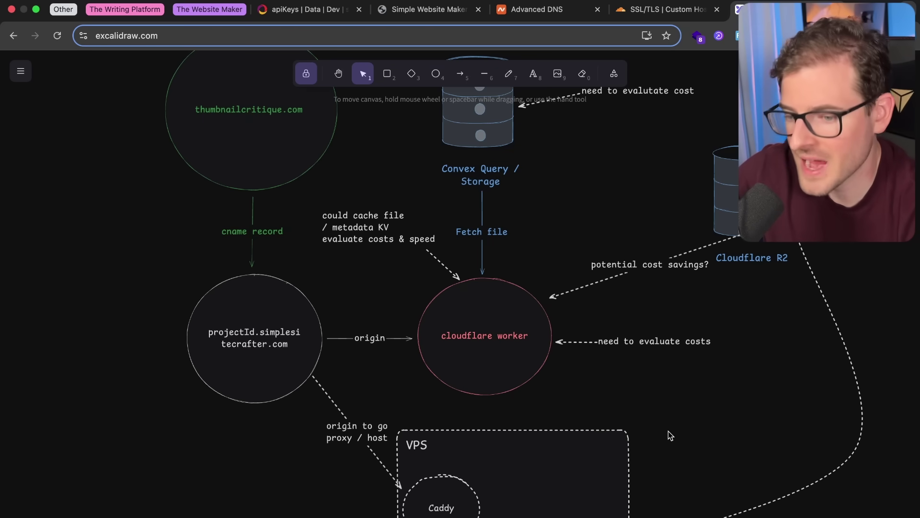
scroll(669, 431, up, 3)
scroll(669, 430, left, 1)
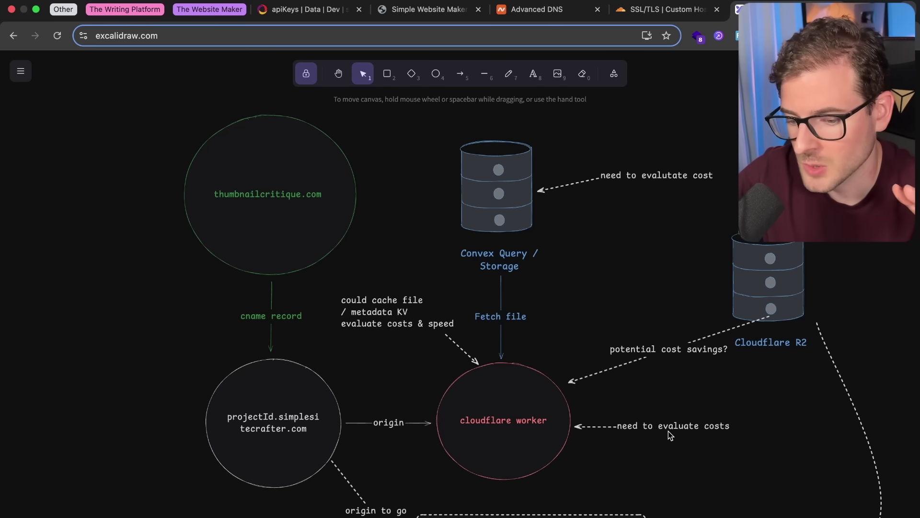
scroll(668, 431, down, 6)
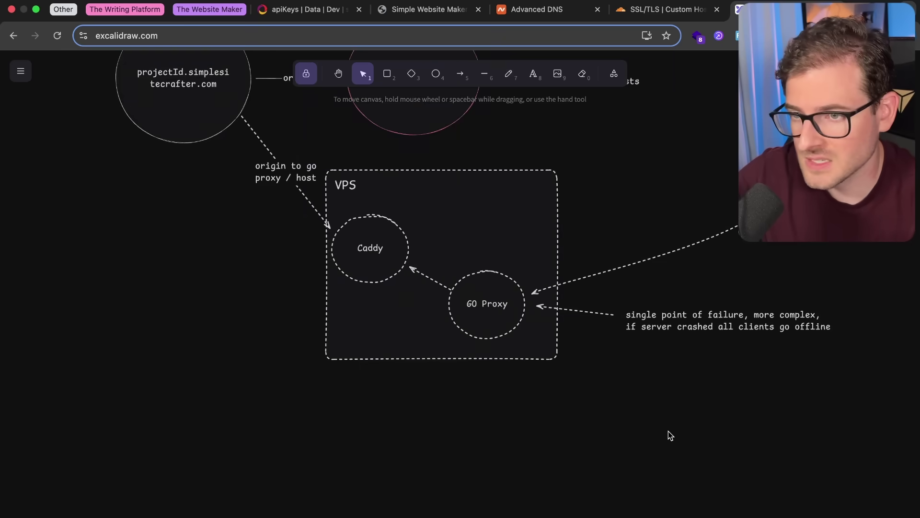
scroll(668, 431, up, 2)
scroll(668, 431, right, 3)
scroll(669, 430, up, 2)
scroll(668, 431, left, 3)
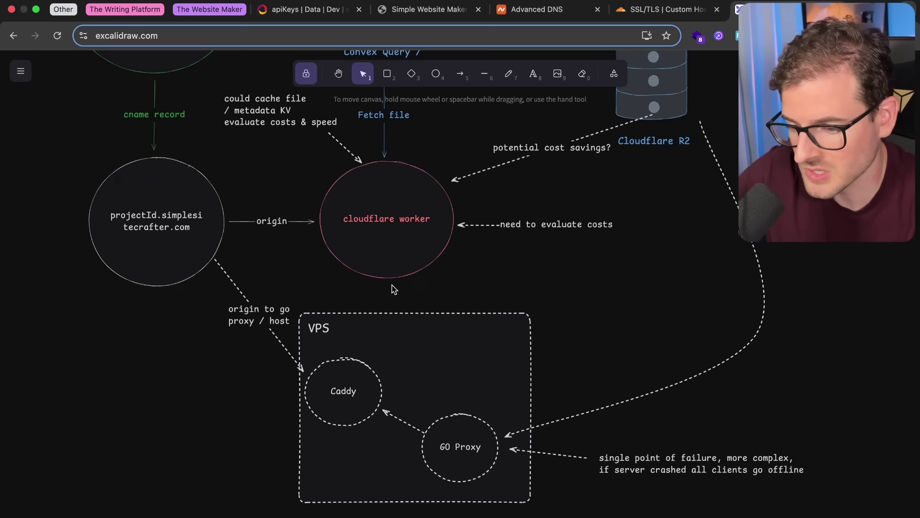
scroll(393, 288, up, 2)
scroll(393, 287, left, 4)
scroll(393, 288, up, 4)
scroll(393, 288, right, 3)
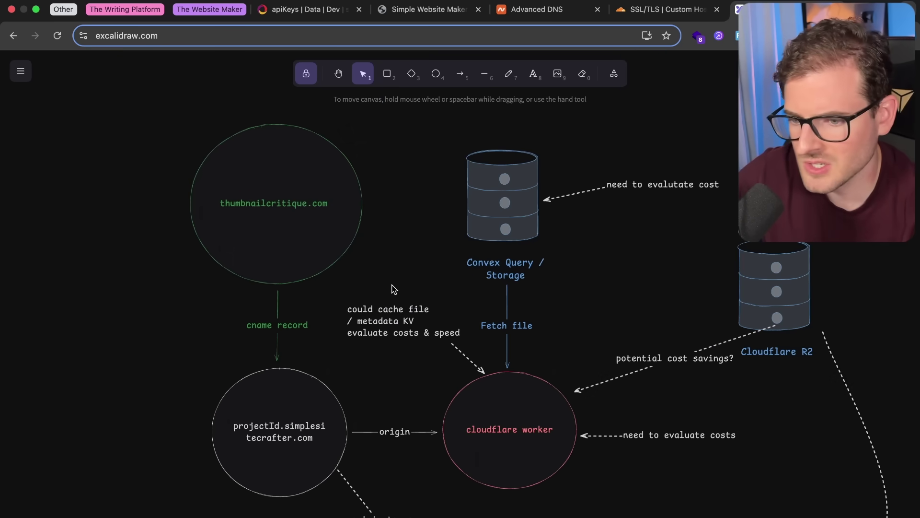
drag(407, 133, 178, 298)
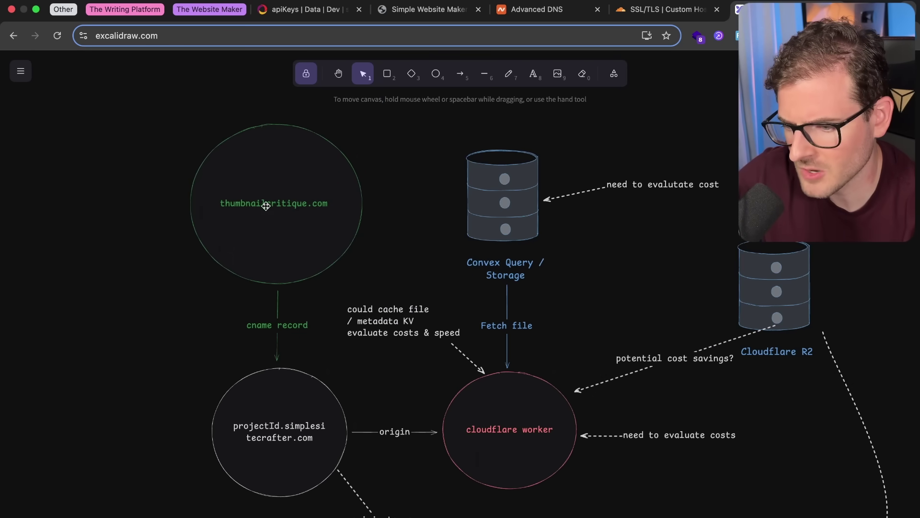
Check the domain's DNS records at Namecheap, then return to the project's domain settings.
click(528, 11)
scroll(248, 126, down, 3)
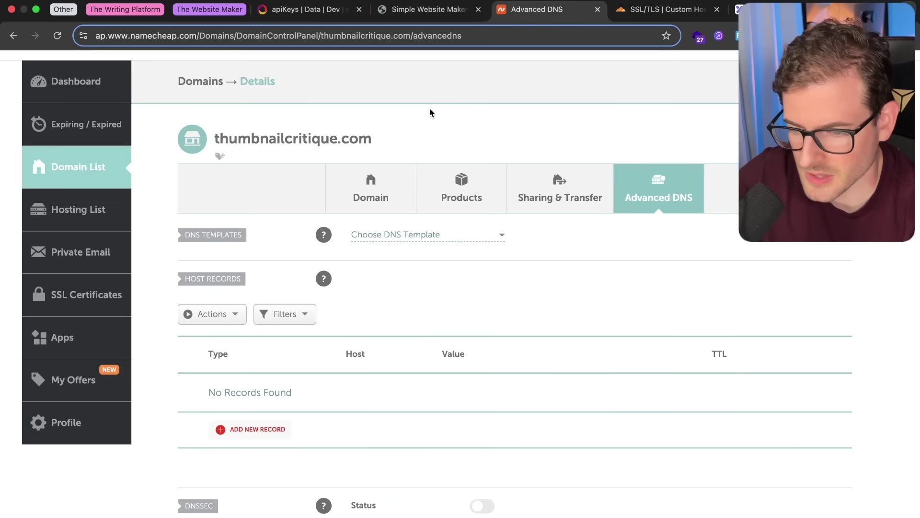
click(430, 10)
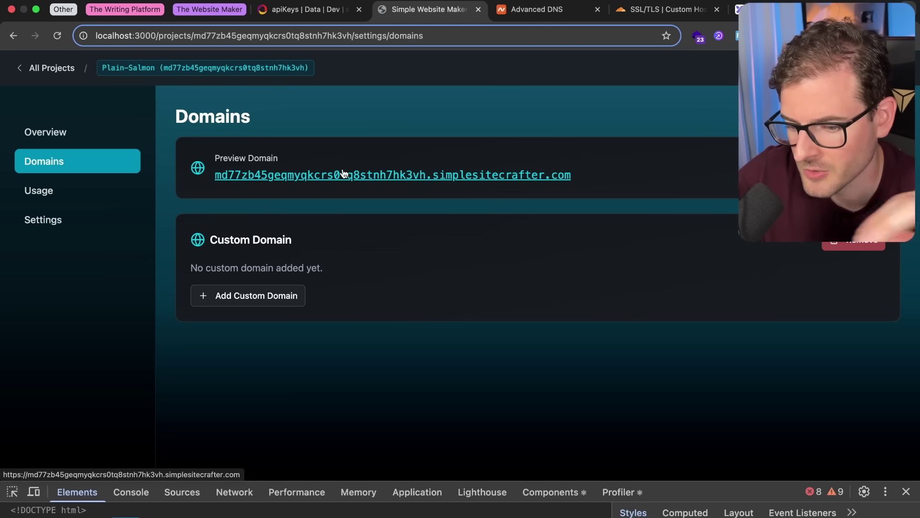
Add thumbnailcritique.com as the project's custom domain.
click(279, 297)
text(th)
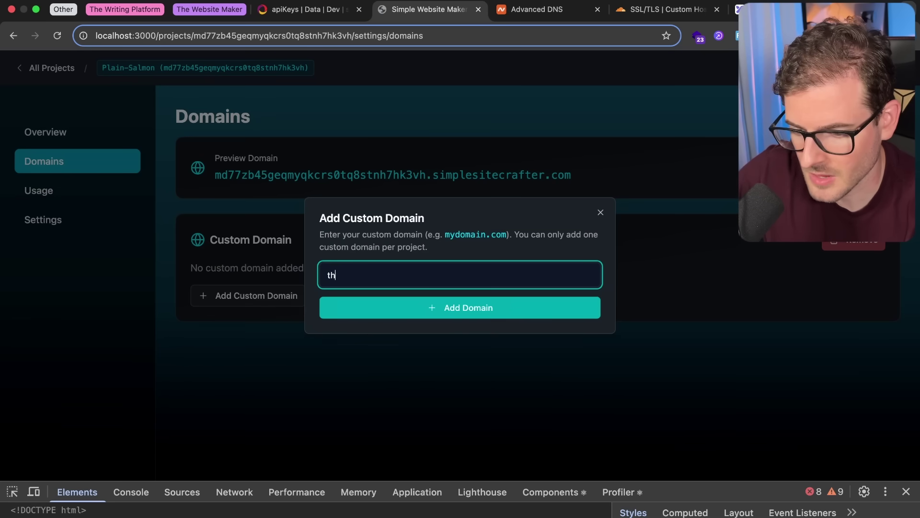
text(umbnailcritique.com)
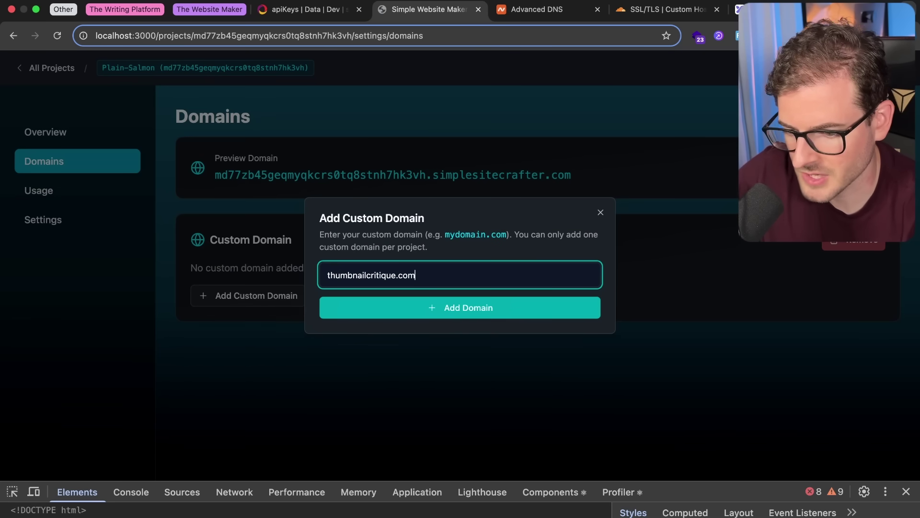
click(456, 316)
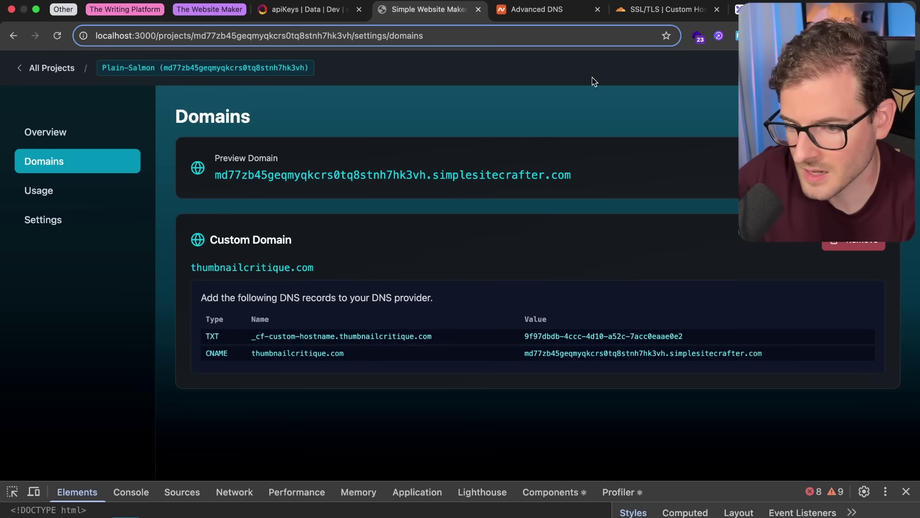
Reload the Custom Hostnames list and scroll down to the new thumbnailcritique.com entry.
click(538, 10)
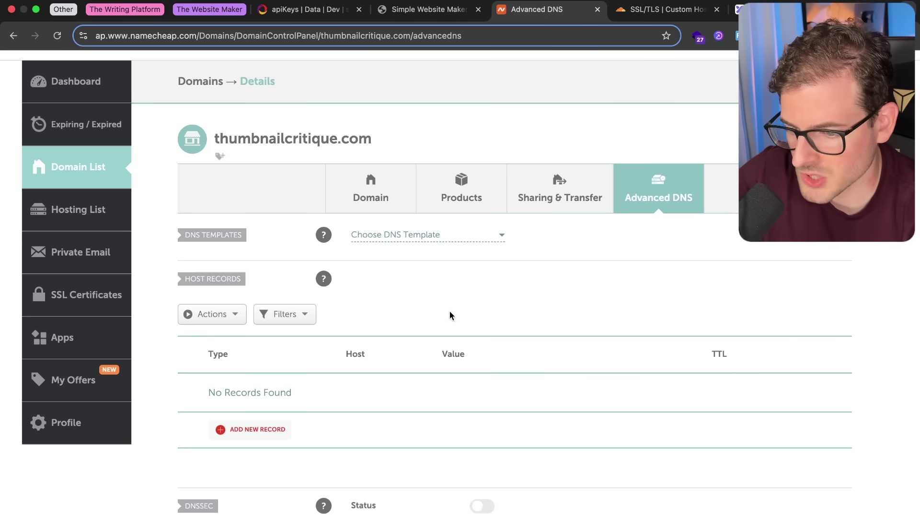
click(639, 10)
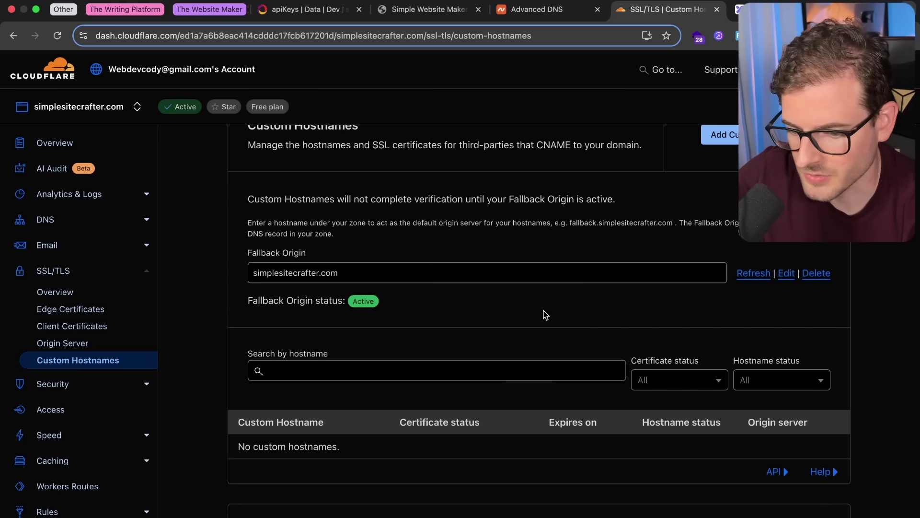
key(super+r)
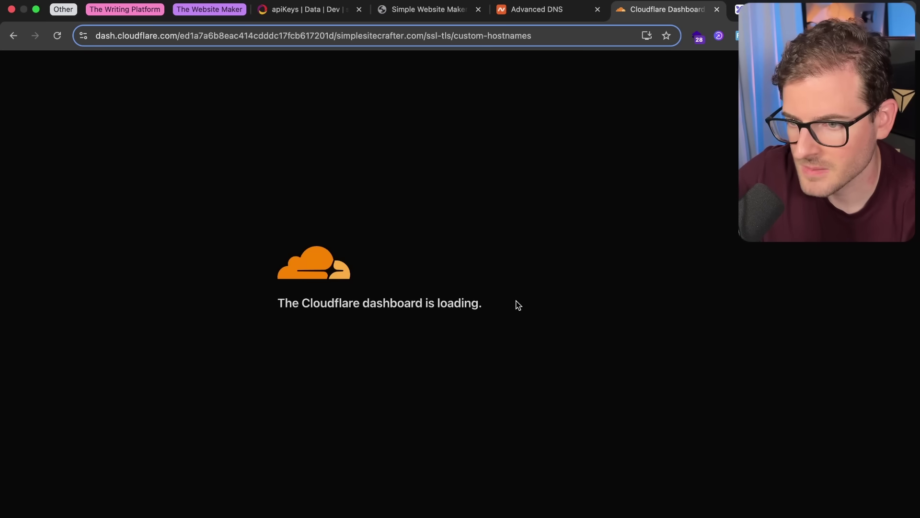
scroll(504, 339, down, 3)
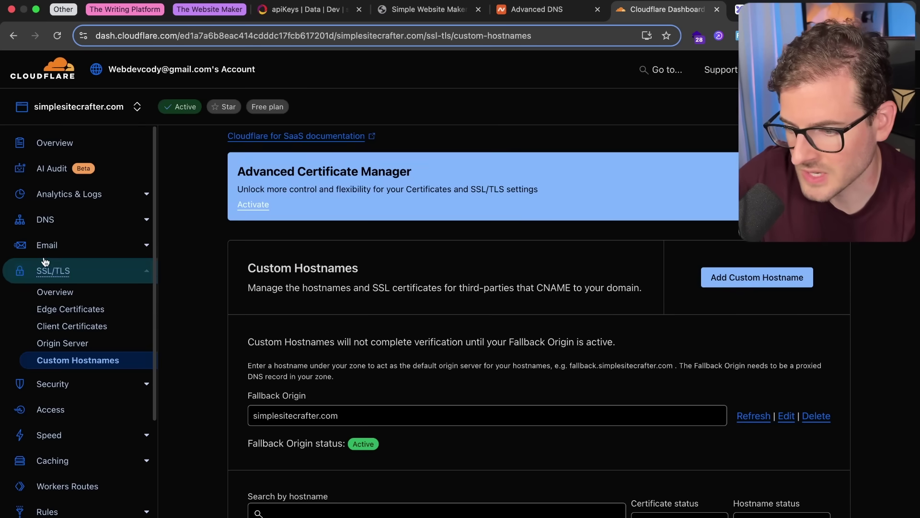
scroll(297, 283, down, 5)
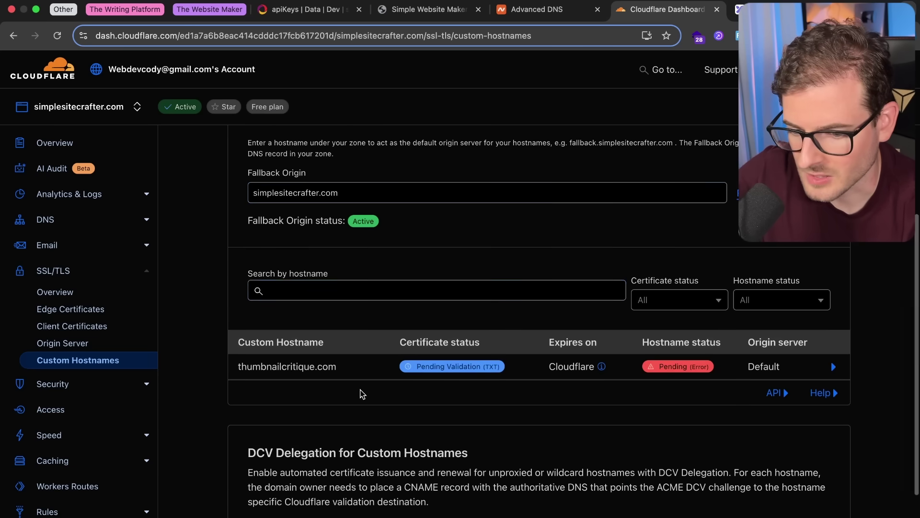
scroll(305, 336, down, 3)
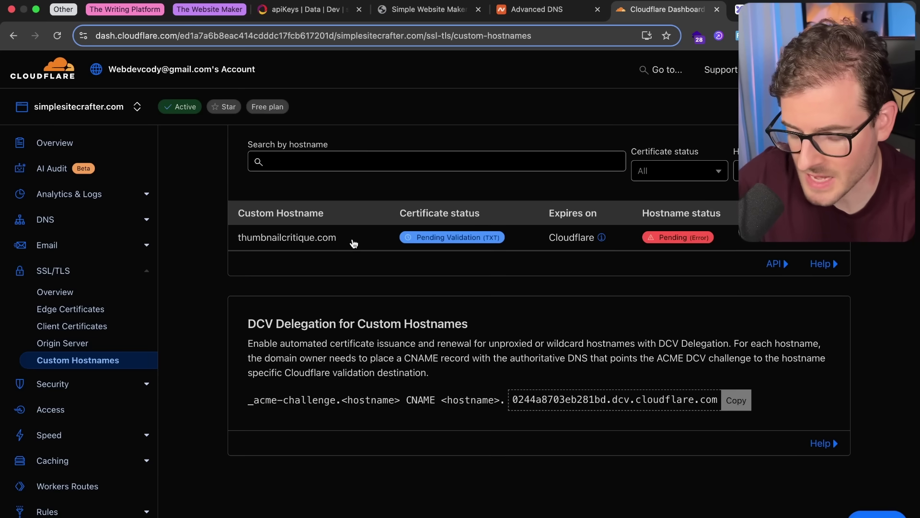
Expand thumbnailcritique.com's status to show its CNAME error and TXT pre-validation name and value.
click(359, 240)
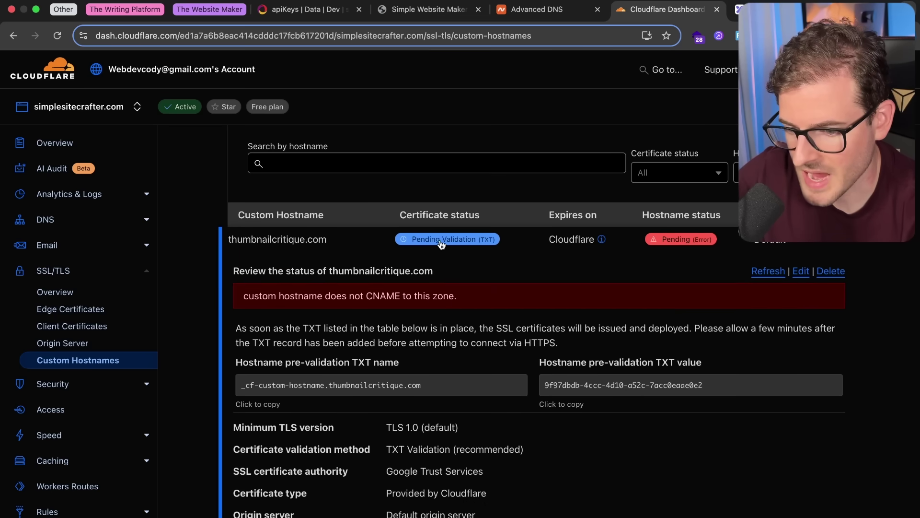
click(551, 18)
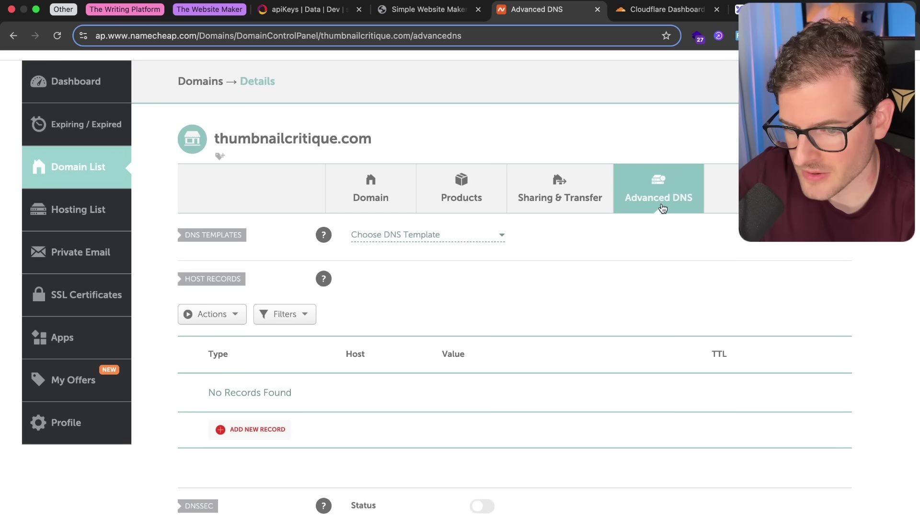
click(664, 10)
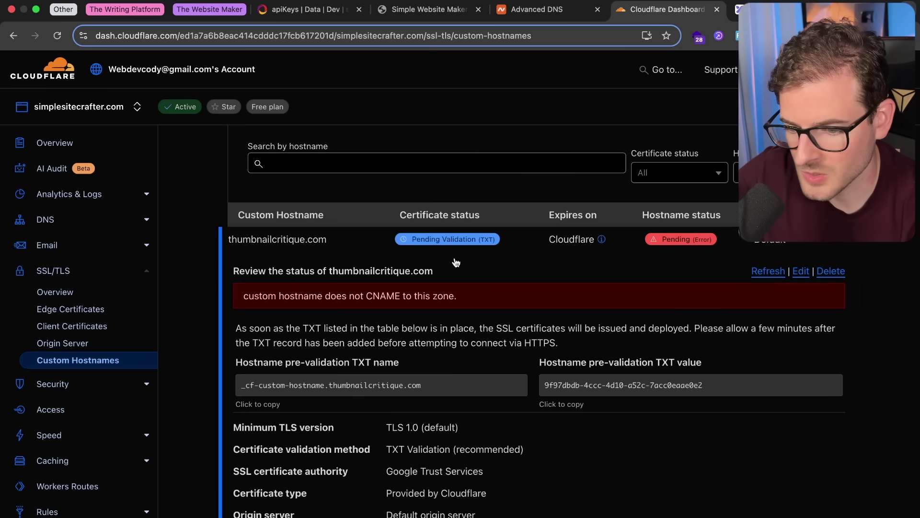
scroll(496, 317, down, 2)
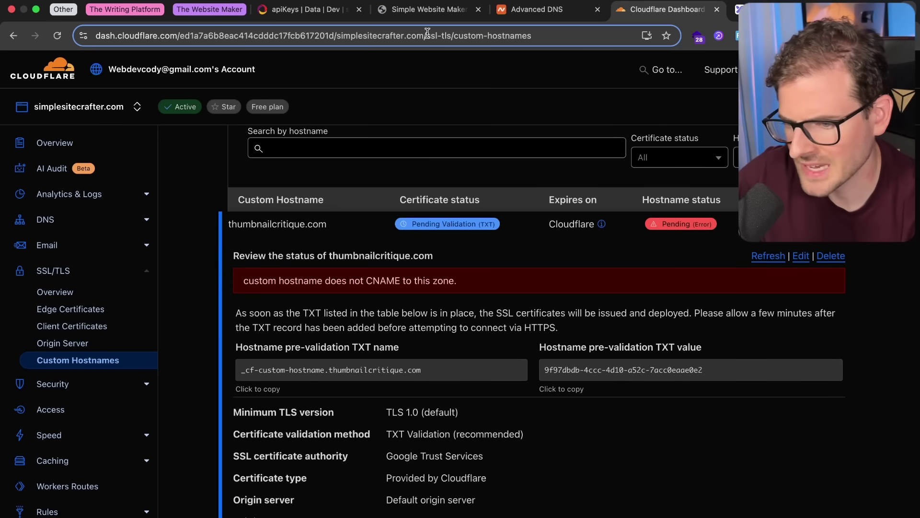
Add a new TXT host record in Namecheap with host _cf-custom-hostname.
click(428, 11)
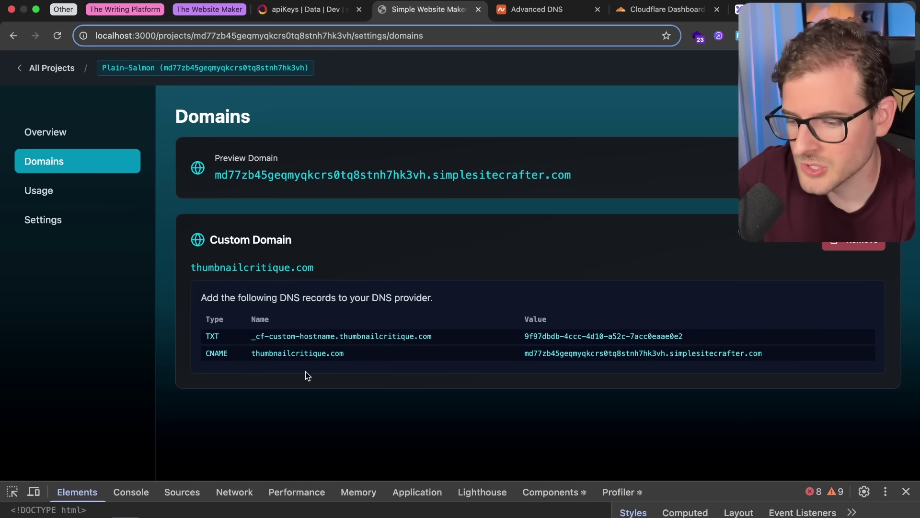
click(320, 340)
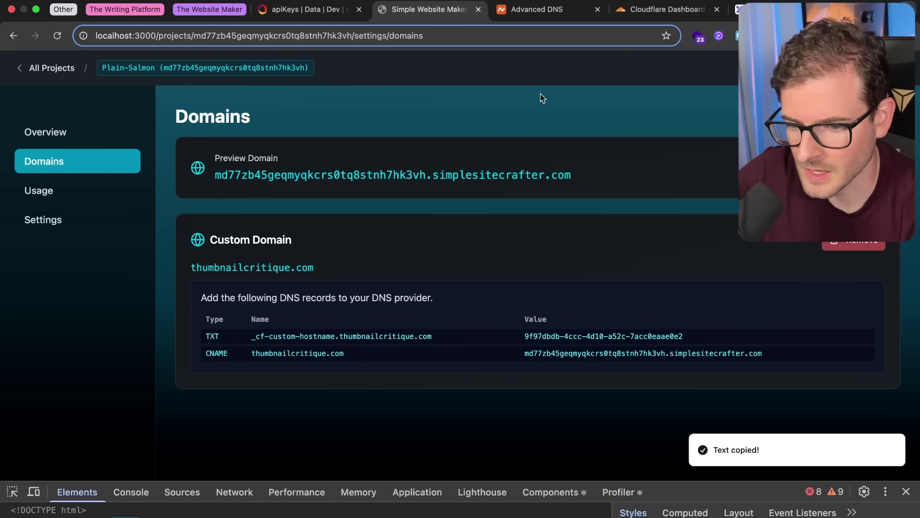
click(579, 11)
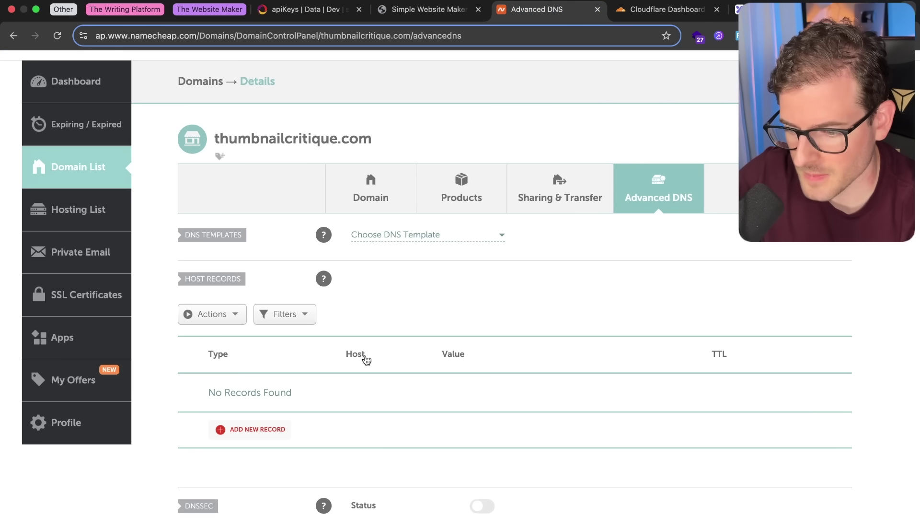
click(257, 430)
scroll(287, 397, down, 3)
scroll(264, 254, down, 3)
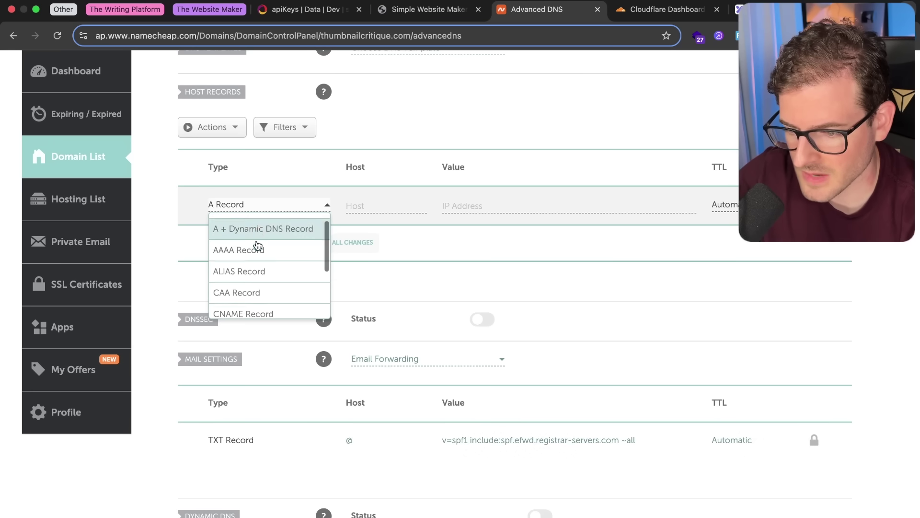
scroll(248, 281, down, 2)
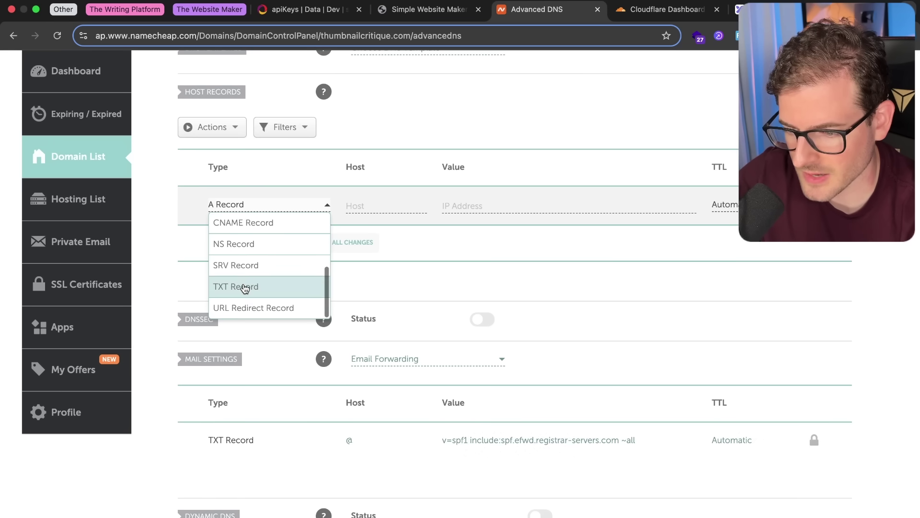
click(248, 284)
click(370, 210)
key(super+v)
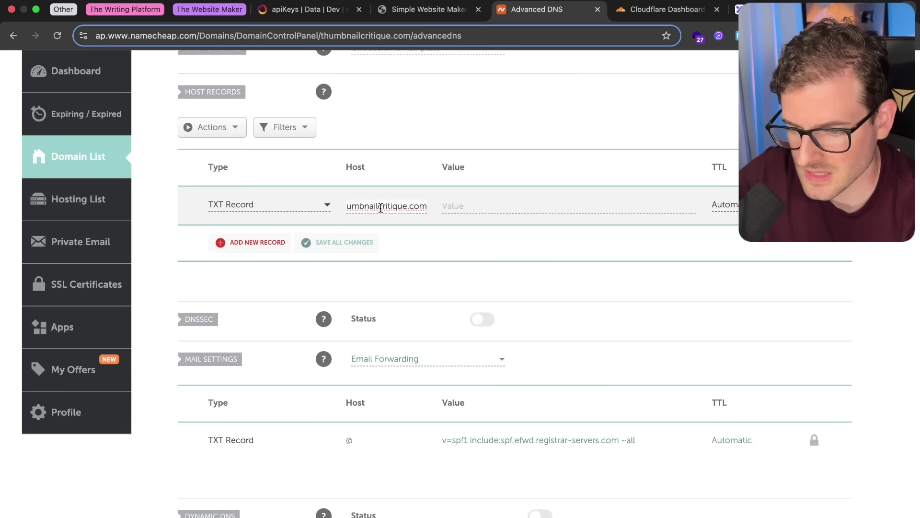
key(shift+alt+Left)
key(shift+alt+Left)
key(BackSpace)
key(BackSpace)
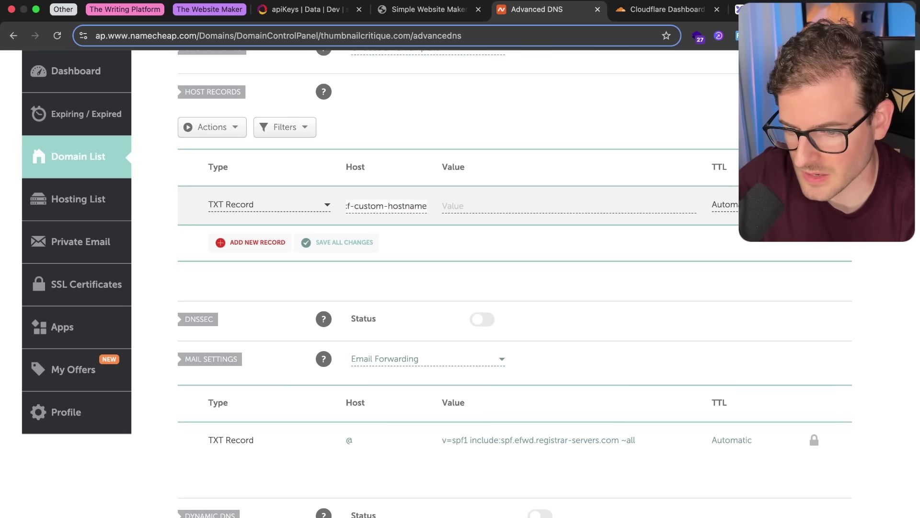
Fill the TXT record's value with the copied validation value and save it.
key(ctrl+shift+Tab)
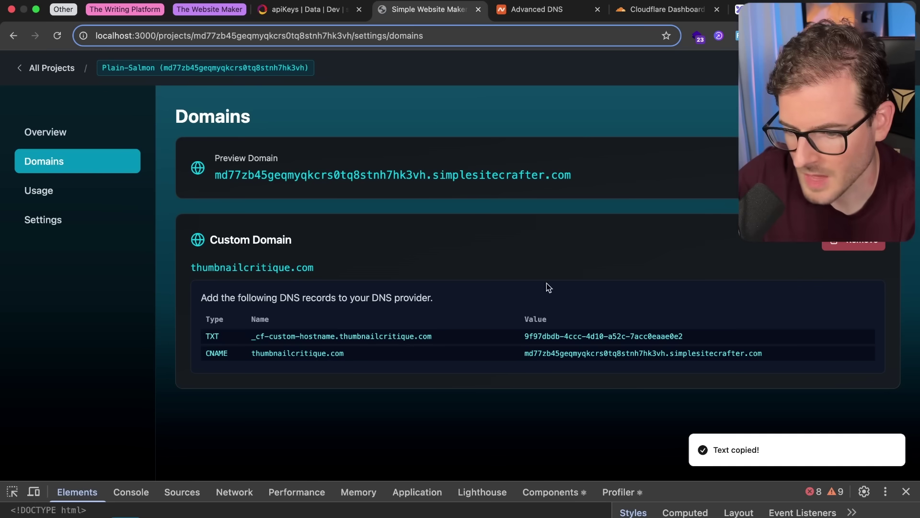
click(560, 333)
key(ctrl+Tab)
click(535, 206)
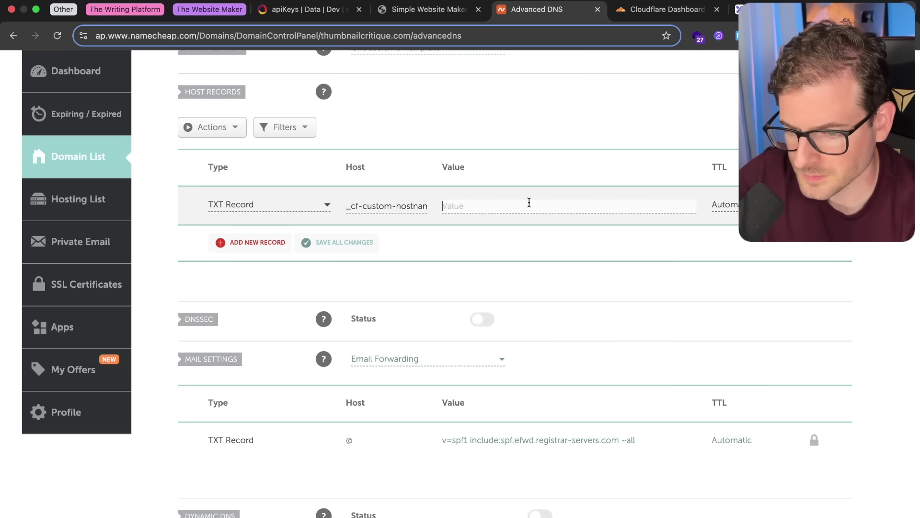
key(super+v)
key(Return)
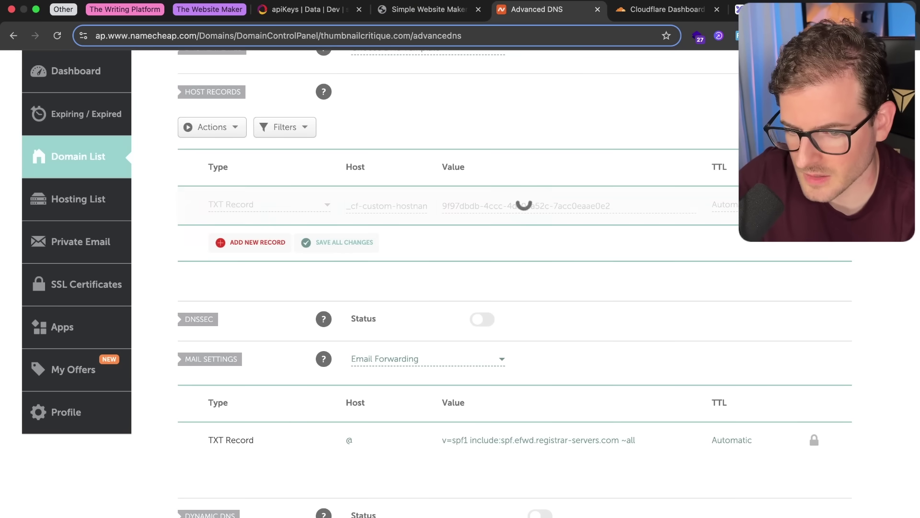
Add a CNAME host record with host @.
key(ctrl+shift+Tab)
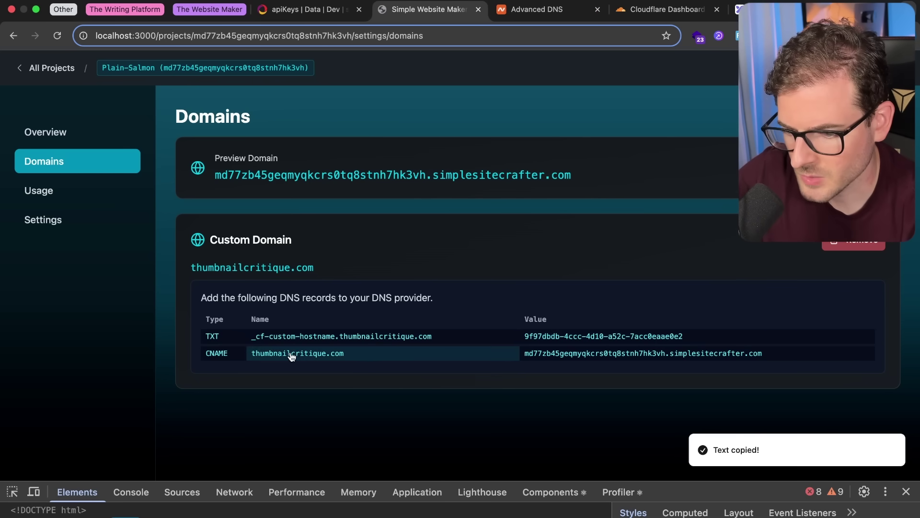
click(296, 356)
key(ctrl+Tab)
click(245, 243)
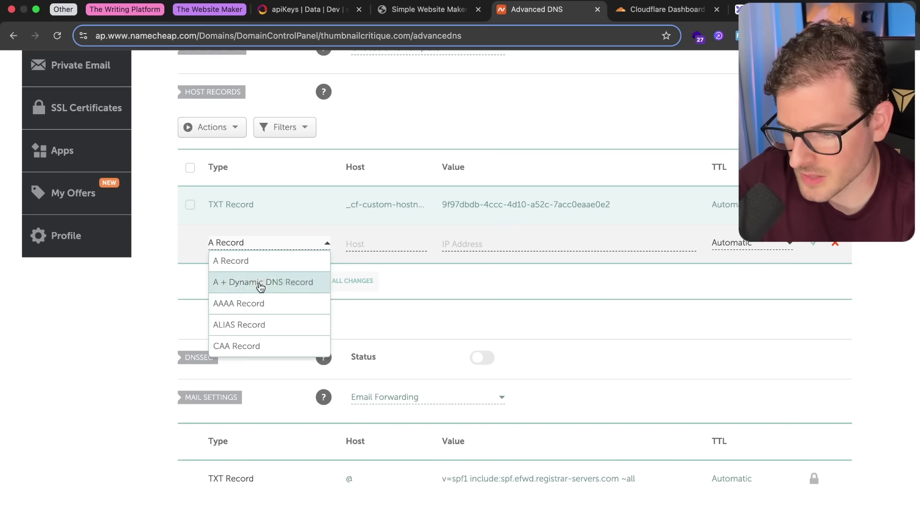
scroll(249, 302, down, 2)
click(243, 312)
click(376, 243)
key(super+v)
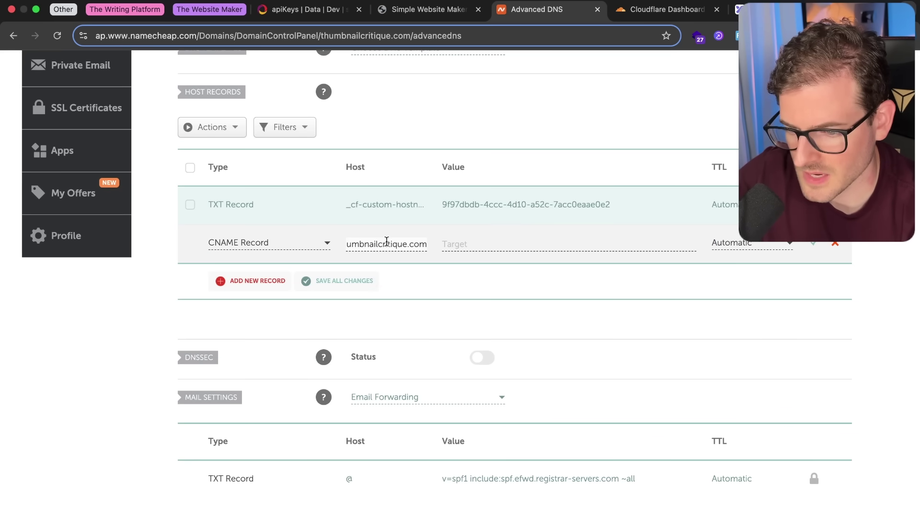
key(super+a)
text(@)
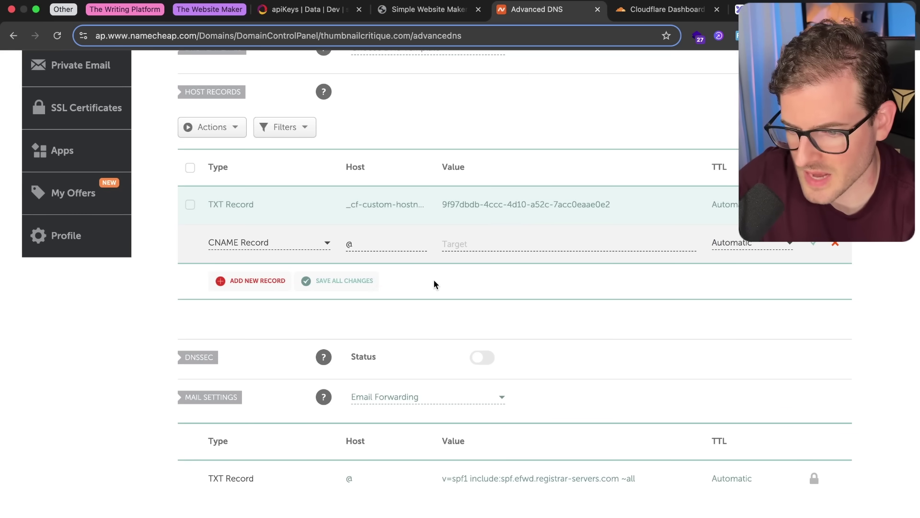
Point the CNAME record at the project's simplesitecrafter.com preview subdomain.
key(ctrl+Tab)
key(ctrl+shift+Tab)
key(ctrl+shift+Tab)
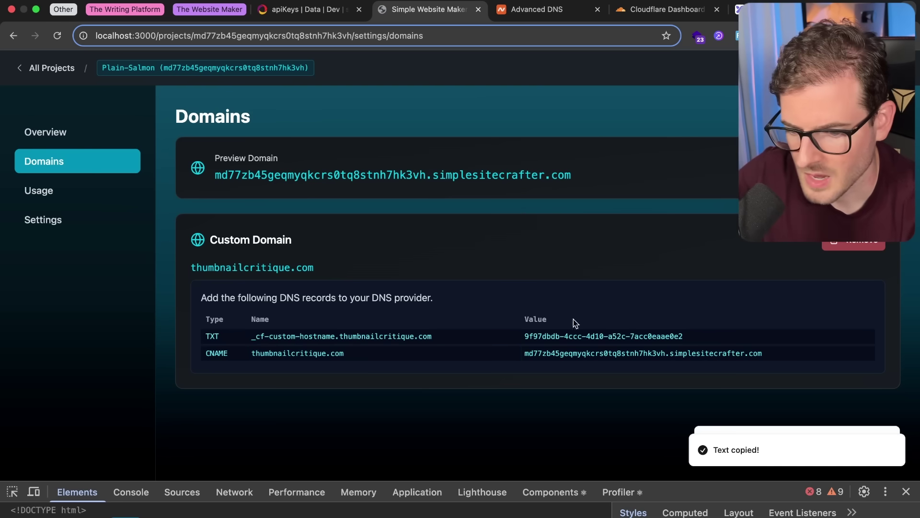
click(570, 361)
key(ctrl+Tab)
click(510, 238)
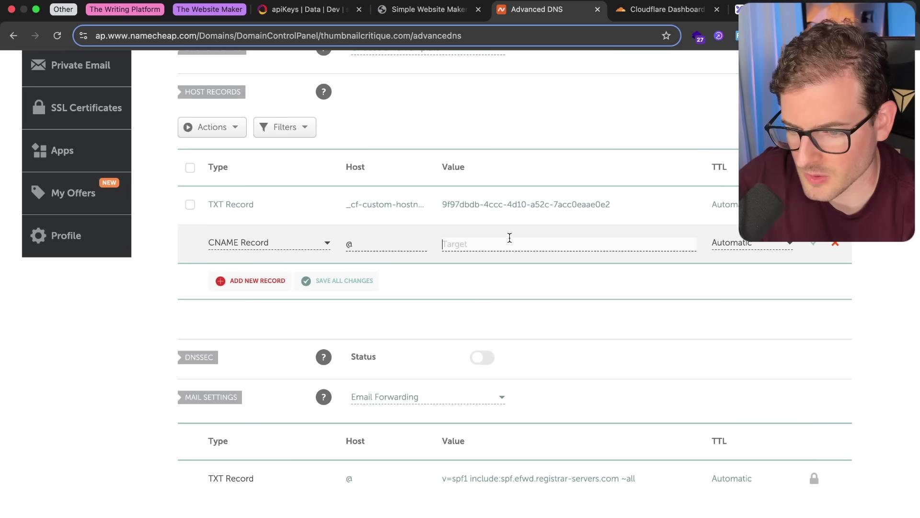
key(super+v)
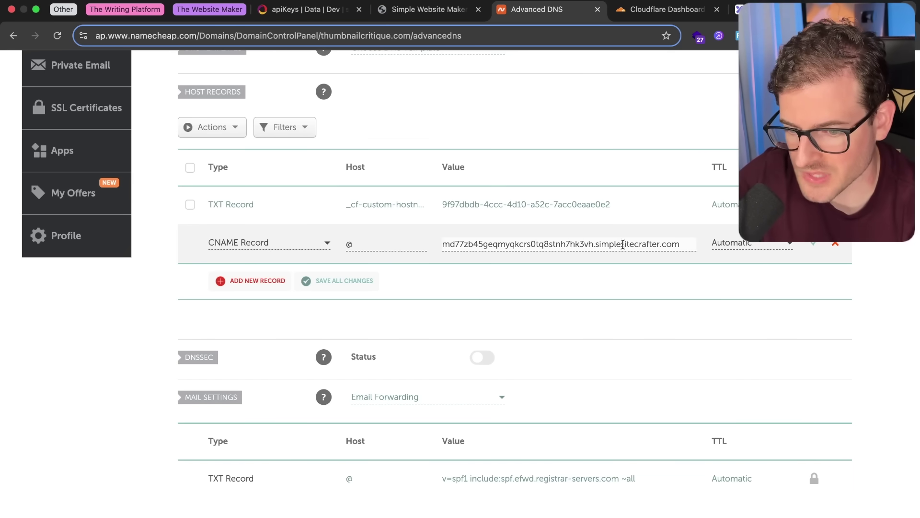
click(818, 244)
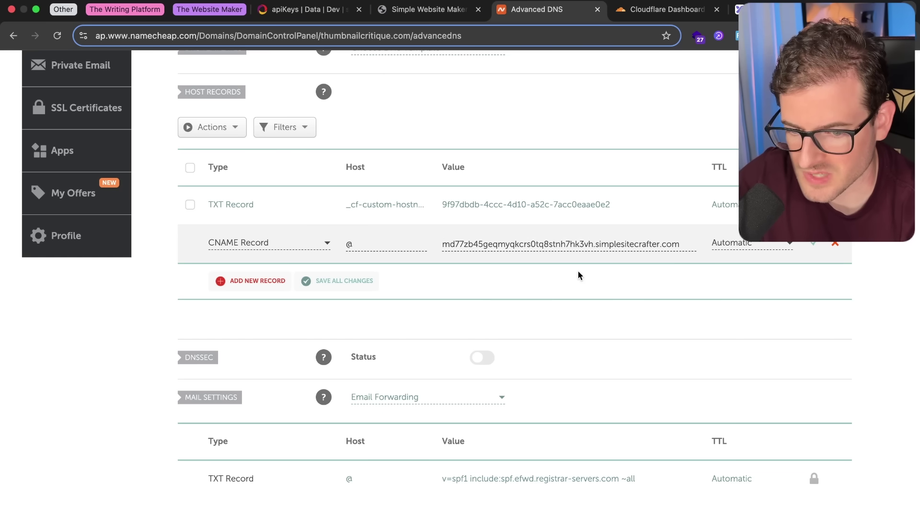
Compare the site builder's domains page with thumbnailcritique.com's custom hostname status in Cloudflare.
click(425, 9)
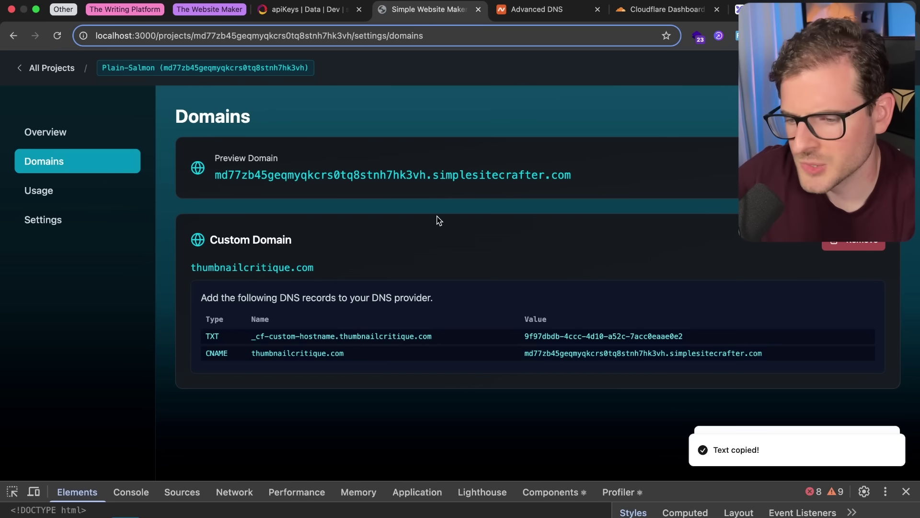
scroll(466, 250, down, 2)
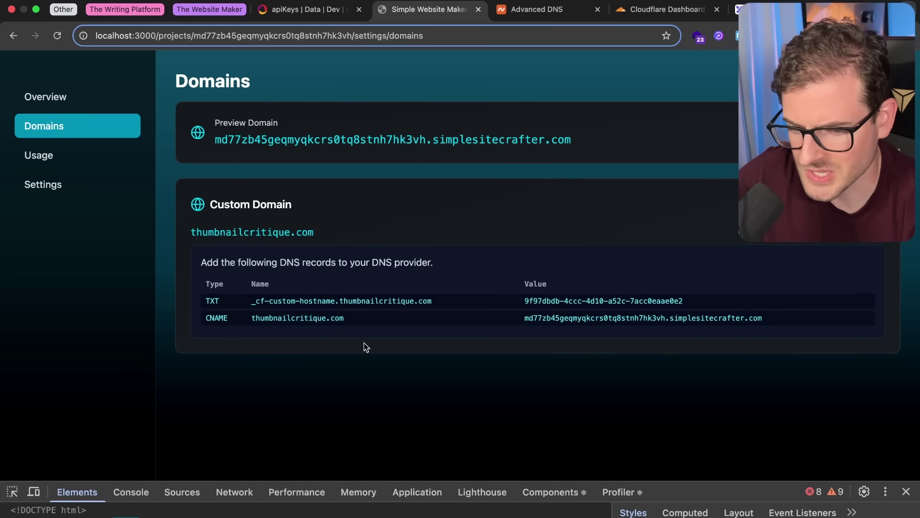
click(661, 10)
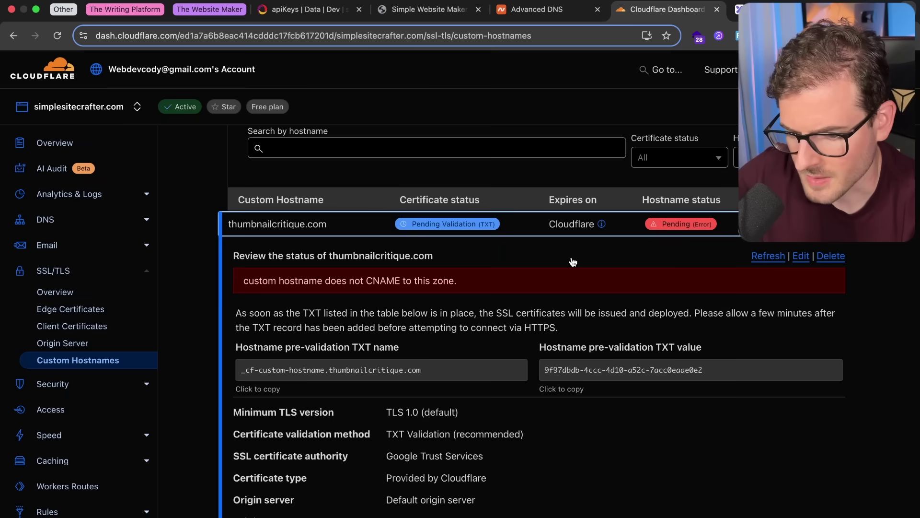
scroll(573, 261, down, 3)
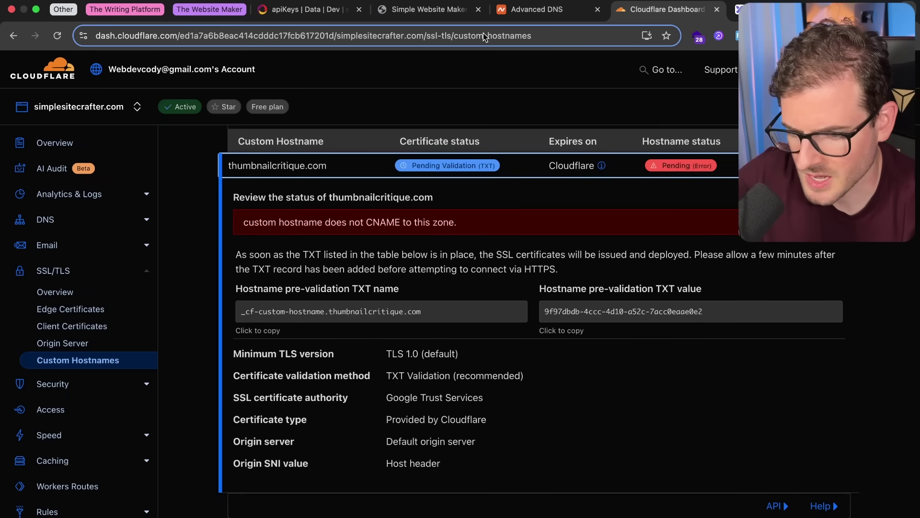
click(427, 9)
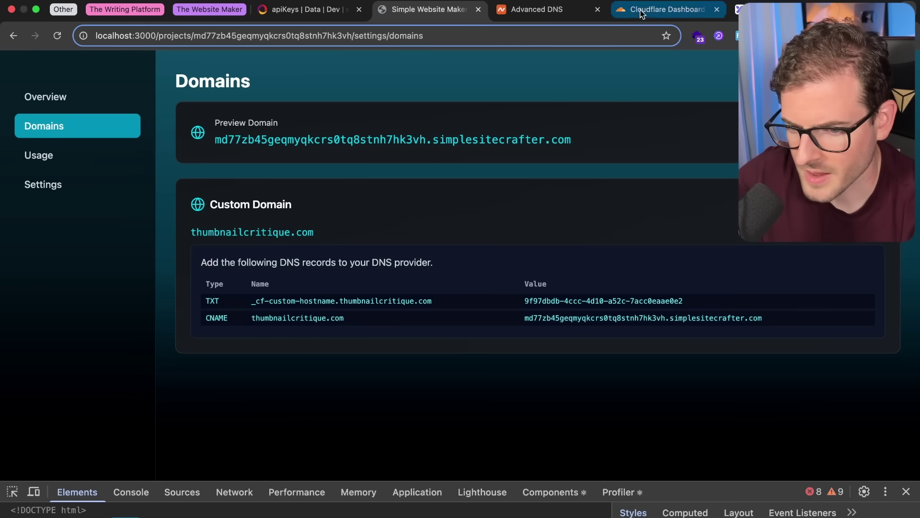
click(662, 9)
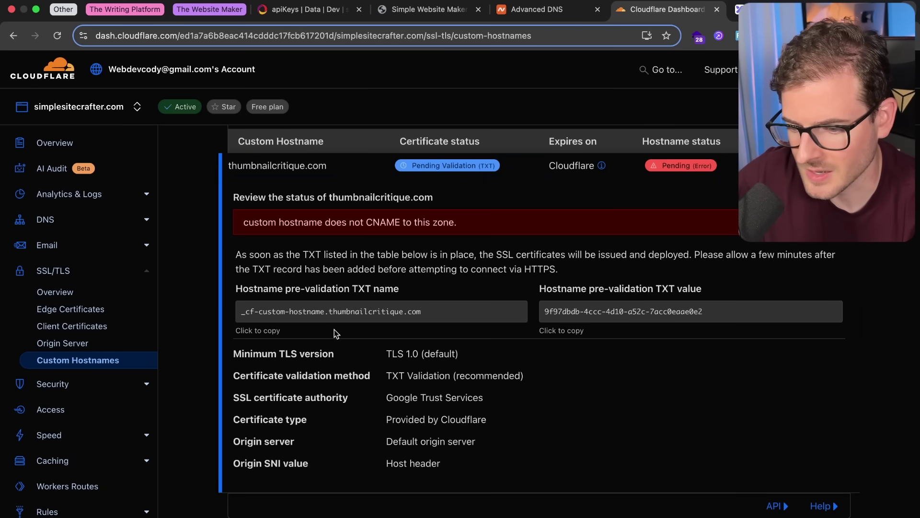
scroll(538, 294, down, 3)
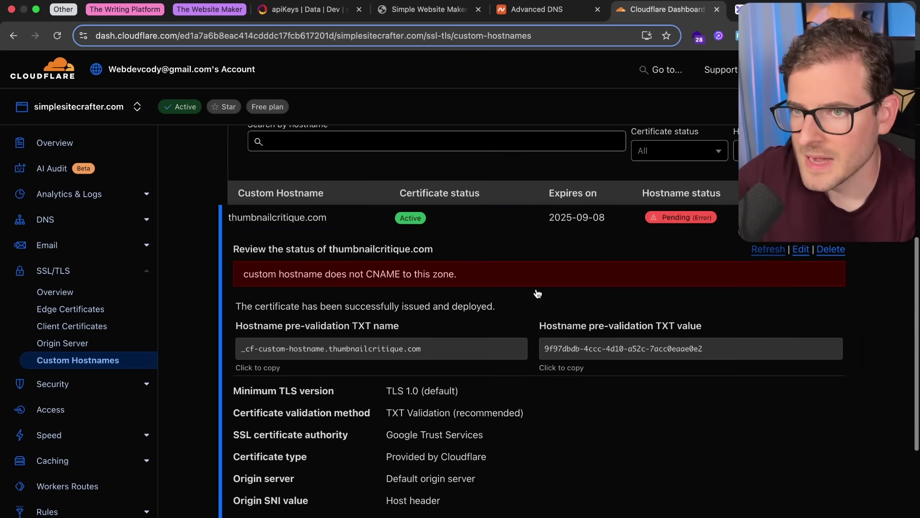
scroll(624, 232, down, 5)
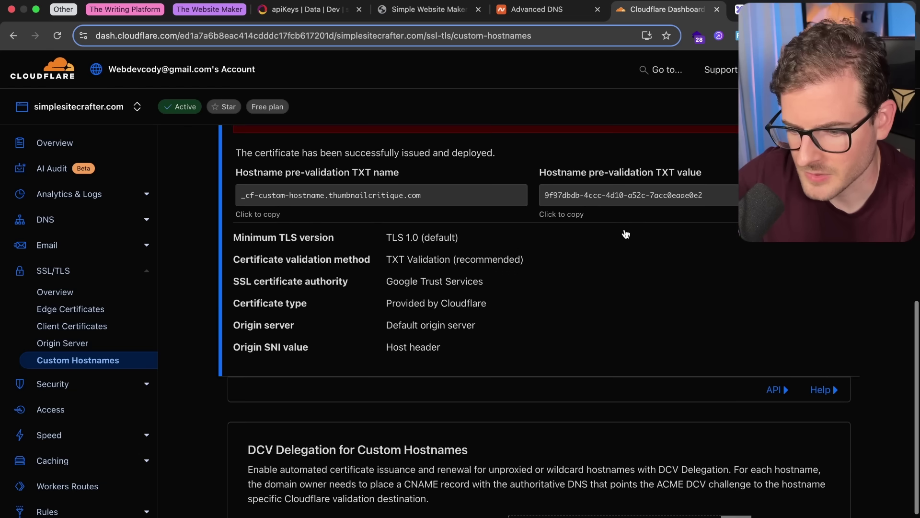
drag(248, 389, 339, 390)
click(407, 390)
scroll(409, 393, up, 5)
scroll(408, 394, up, 2)
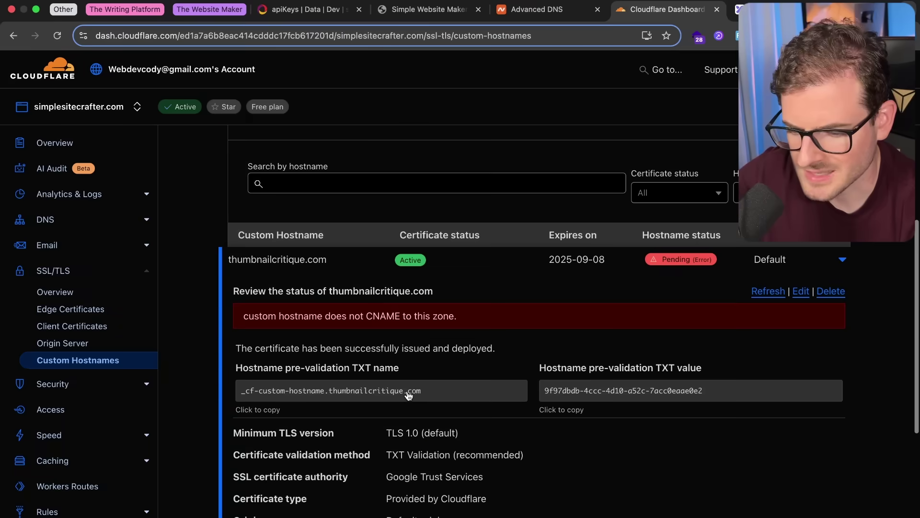
Refresh the thumbnailcritique.com custom hostname until it shows Active with its certificate issued.
click(526, 14)
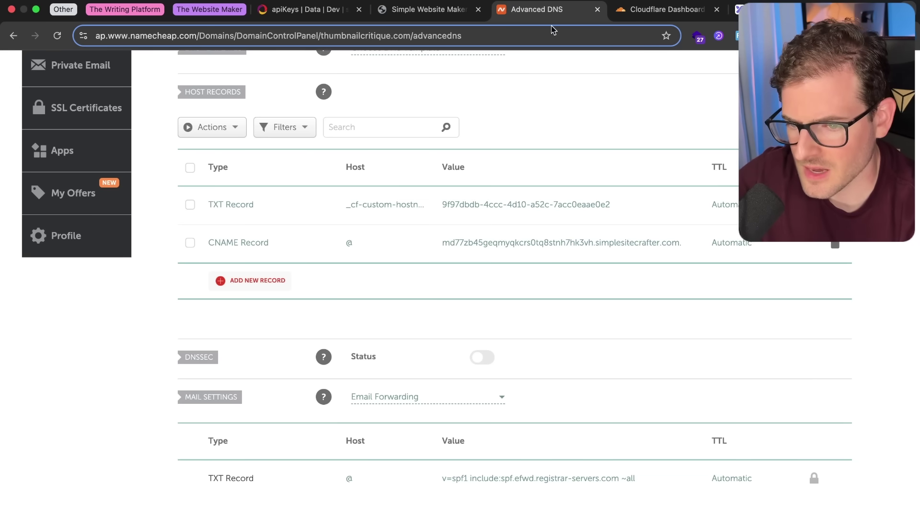
click(630, 13)
click(768, 293)
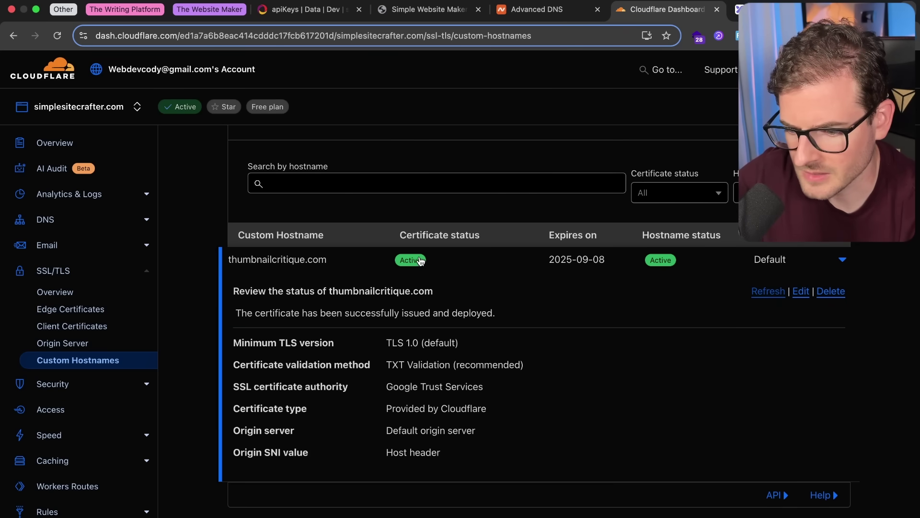
scroll(517, 325, down, 5)
Load thumbnailcritique.com in a new tab and scroll through the live site.
key(super+t)
text(thumbnailcritique.com)
key(Return)
click(219, 35)
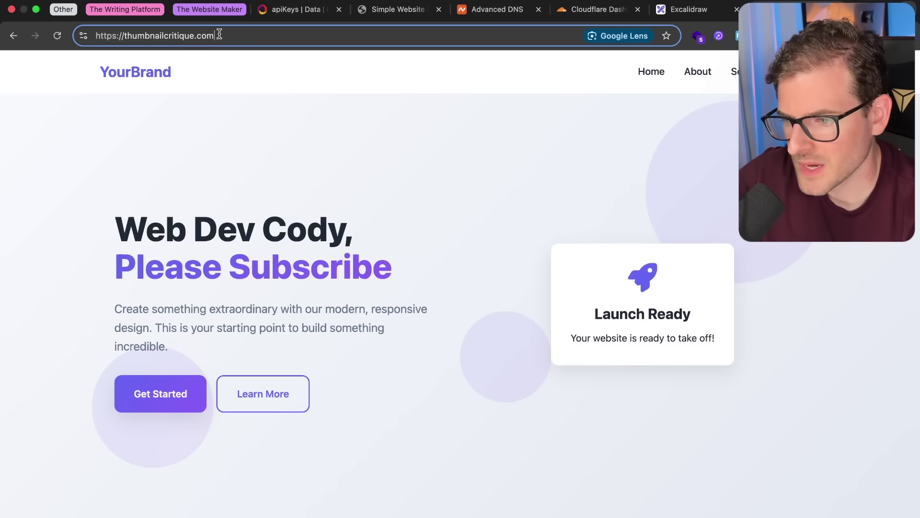
key(super+a)
click(205, 193)
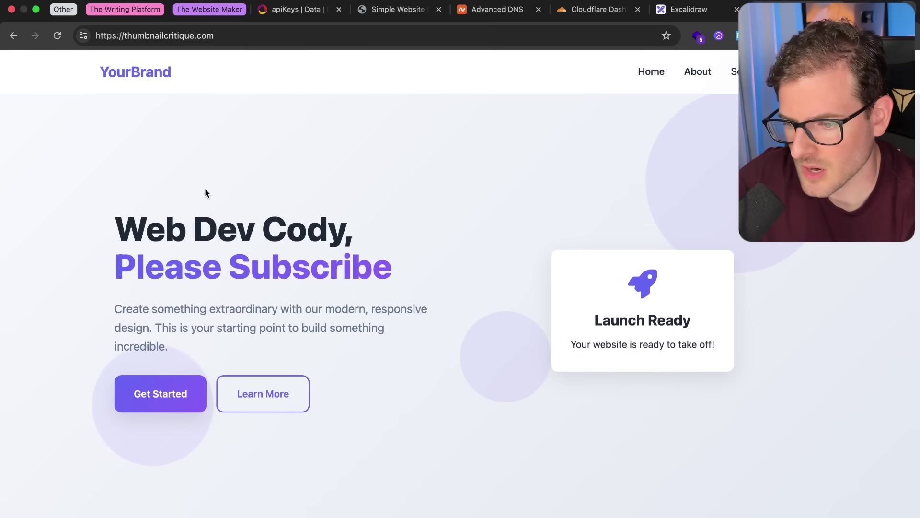
scroll(373, 234, down, 3)
scroll(373, 235, up, 4)
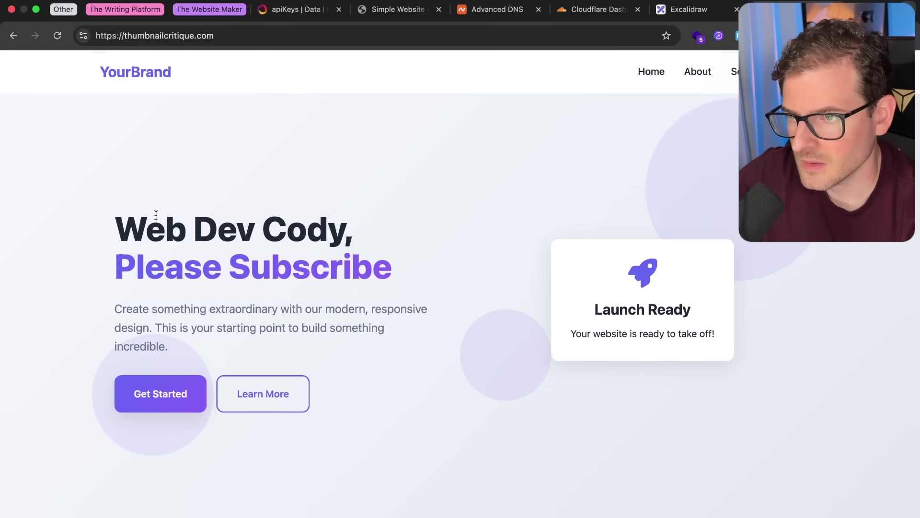
drag(155, 215, 396, 304)
click(421, 317)
scroll(421, 316, down, 5)
scroll(421, 316, up, 6)
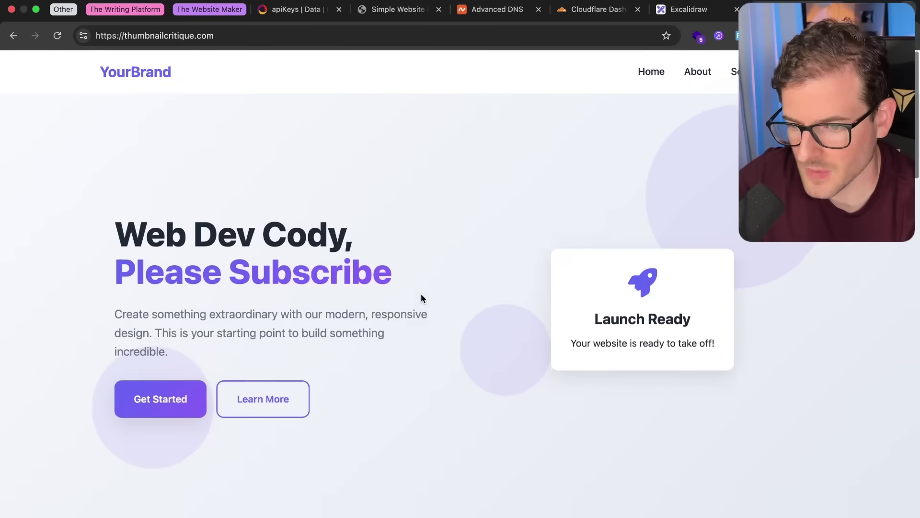
Browse the project's Overview, Domains, Usage and Settings pages, then return to all projects.
drag(786, 9, 485, 16)
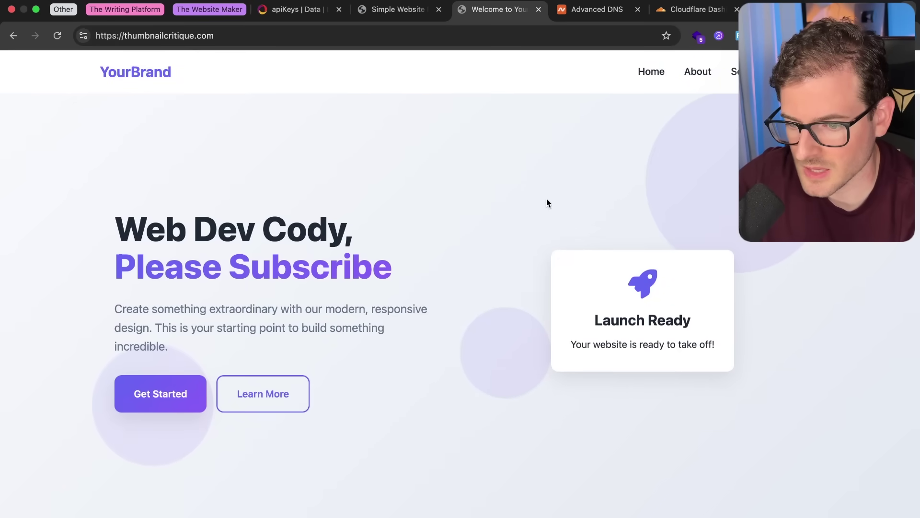
click(398, 9)
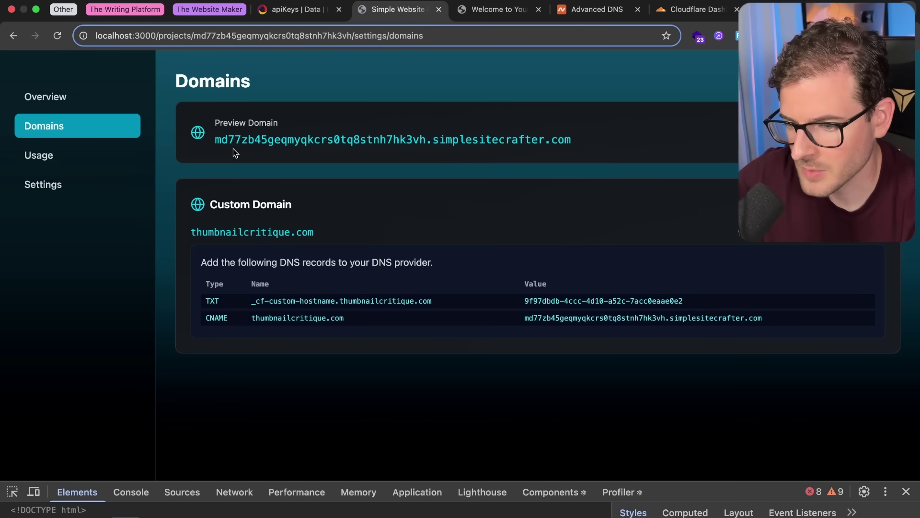
click(57, 98)
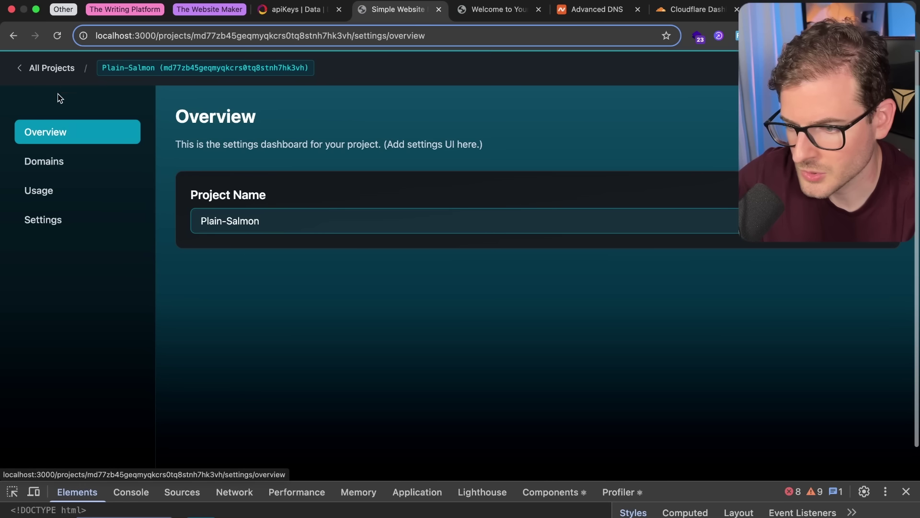
click(63, 168)
click(62, 189)
click(56, 233)
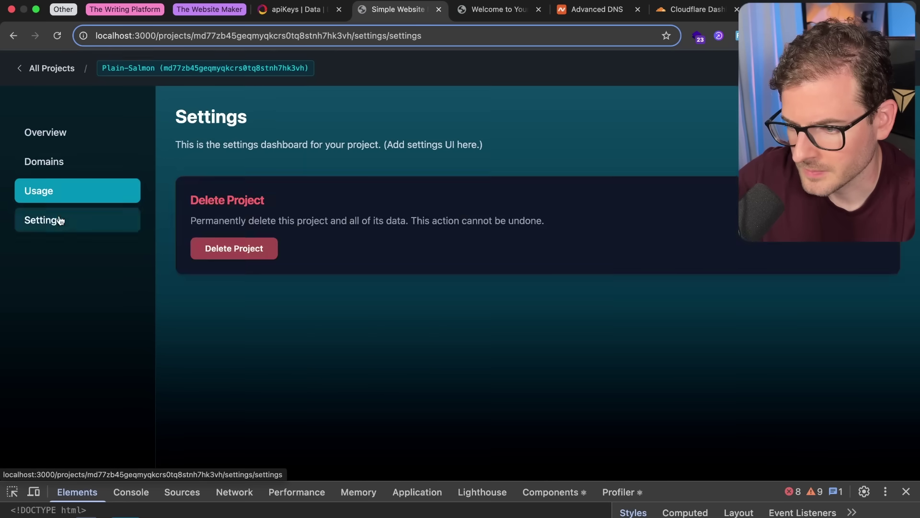
click(48, 175)
click(43, 145)
scroll(105, 113, down, 1)
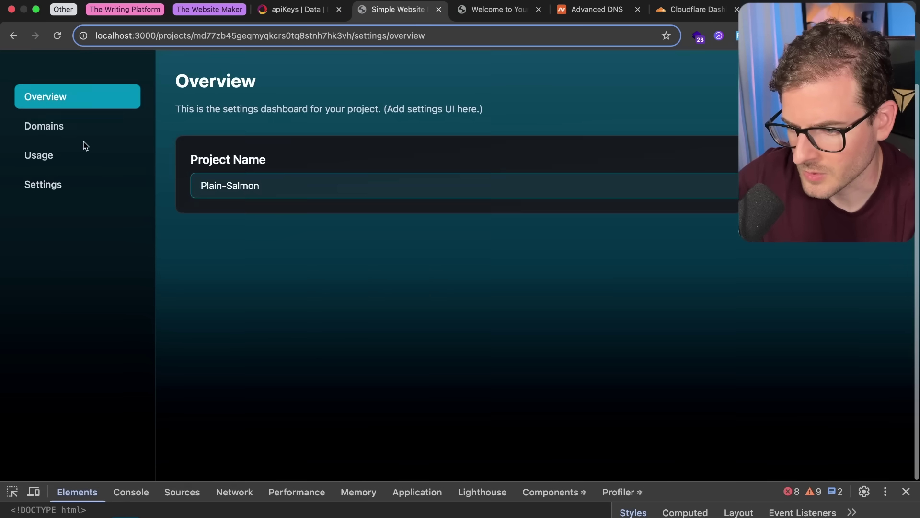
scroll(82, 144, up, 2)
click(51, 68)
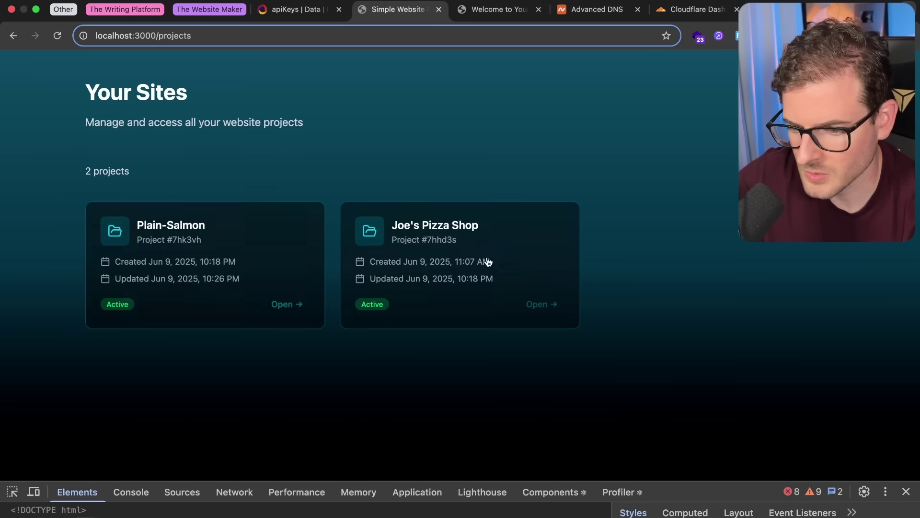
Open Plain-Salmon and submit the refinement 'can you please change the color theme to be green'.
click(249, 237)
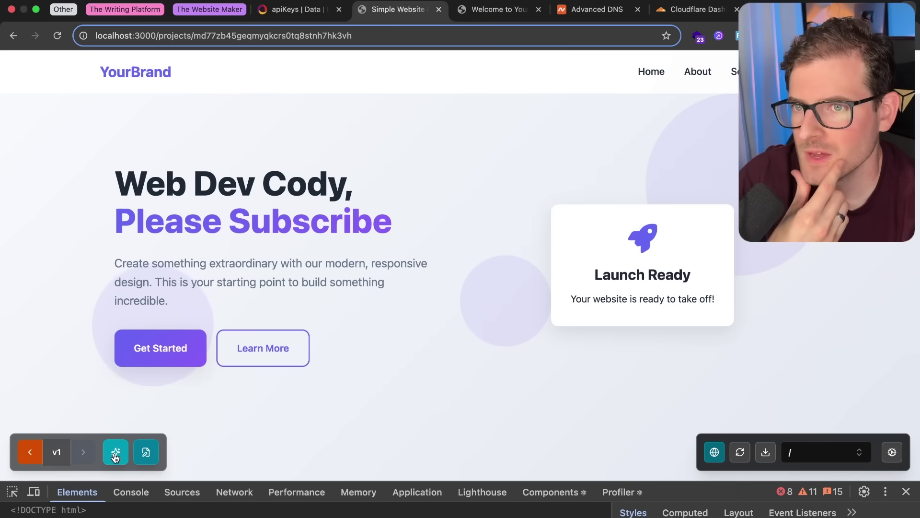
text(can y)
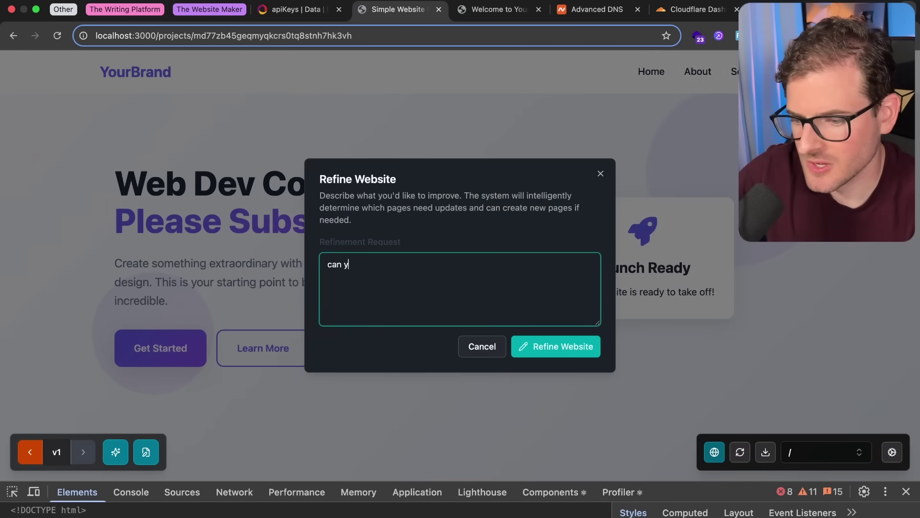
text(ou please change)
key(BackSpace)
key(BackSpace)
key(BackSpace)
key(BackSpace)
text(han)
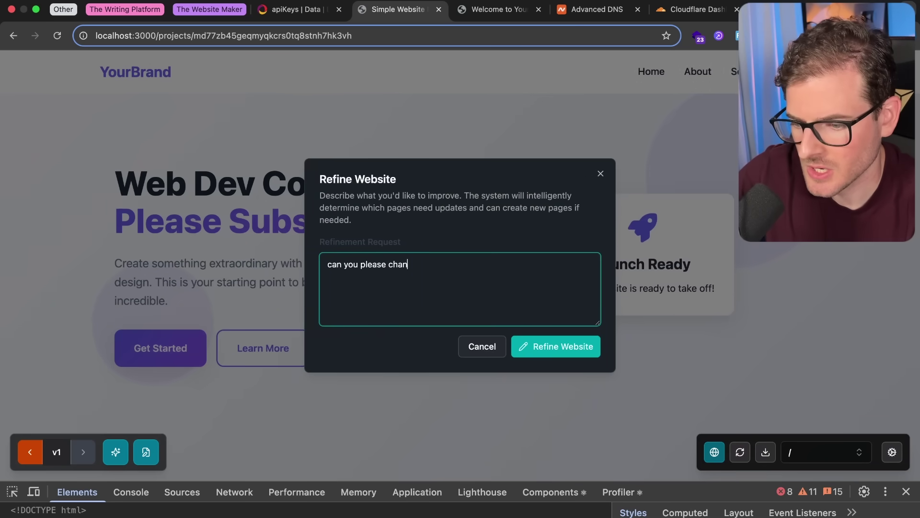
text(ge the color theme to be green)
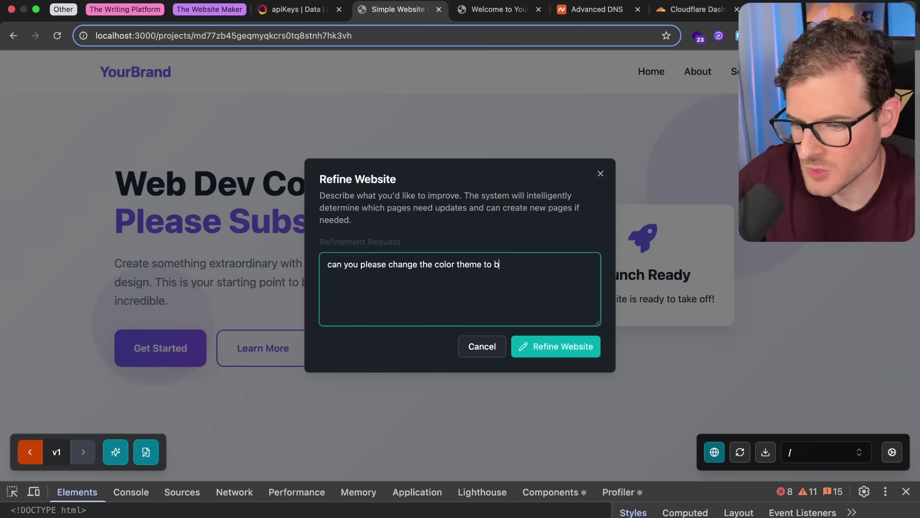
click(556, 346)
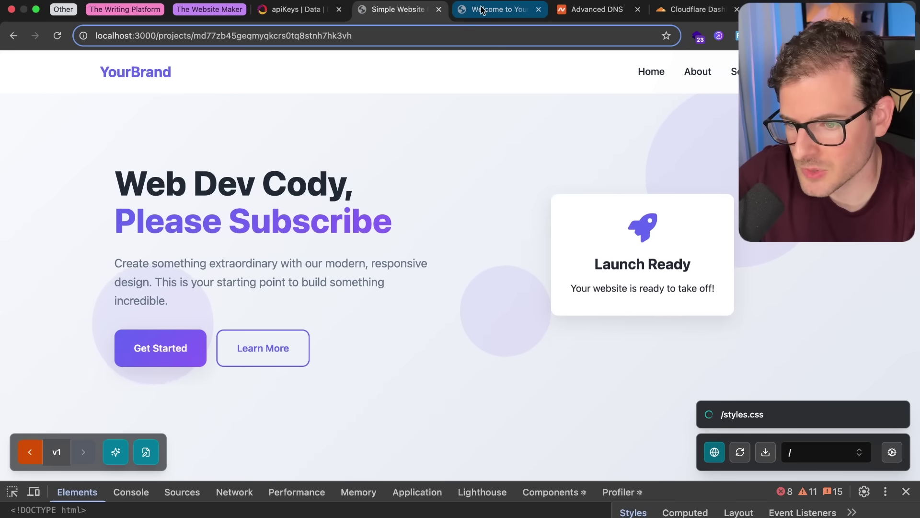
View the live thumbnailcritique.com site, still showing its purple theme.
click(499, 9)
click(243, 39)
click(318, 168)
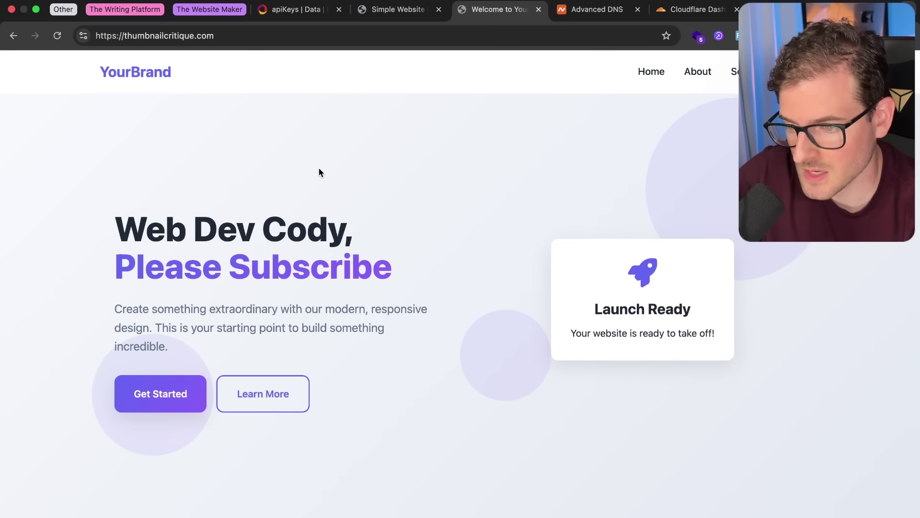
Compare the builder project with the live thumbnailcritique.com site, scrolling the live page.
click(362, 16)
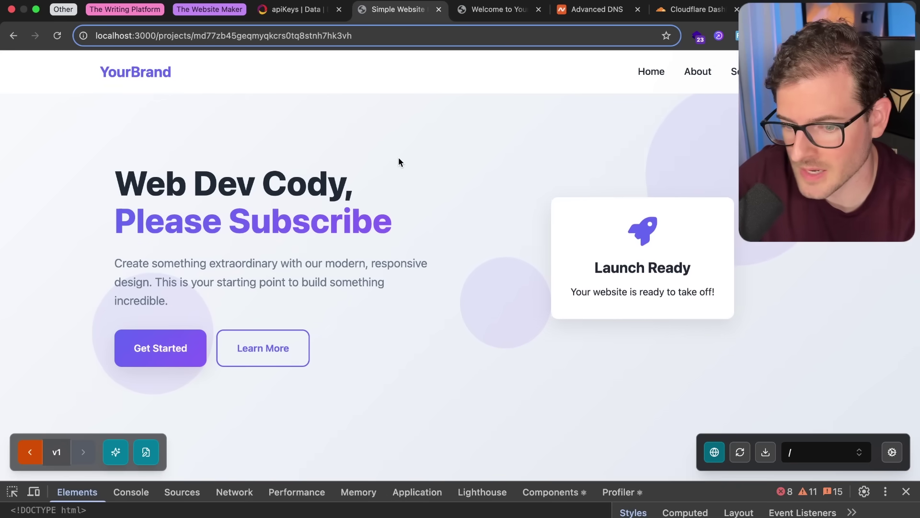
click(472, 14)
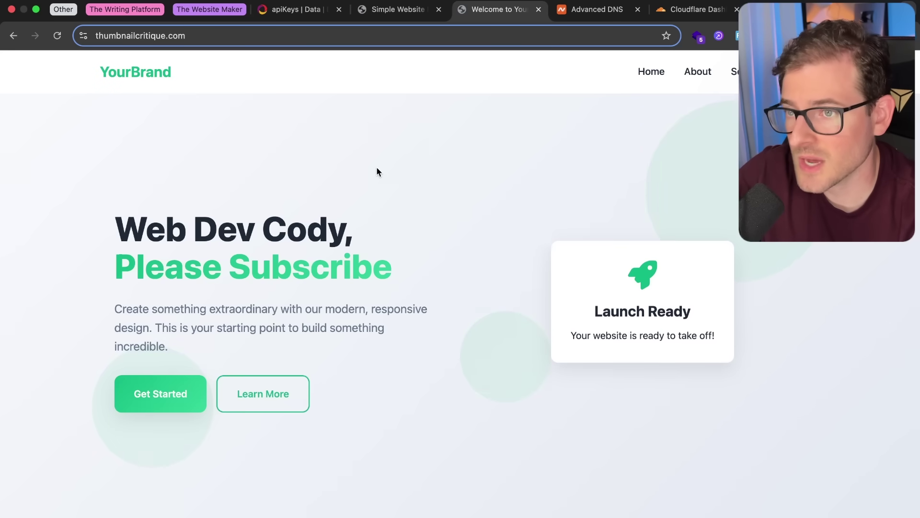
scroll(380, 185, down, 20)
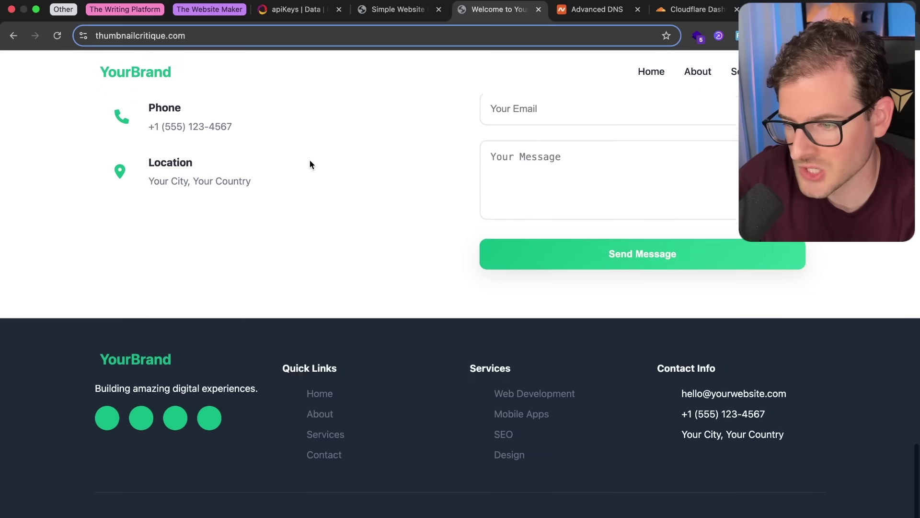
scroll(310, 164, up, 20)
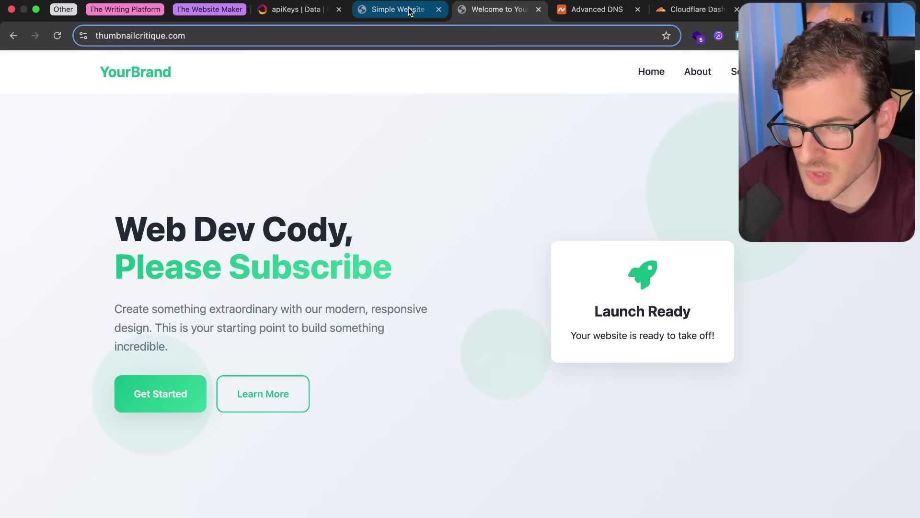
click(410, 12)
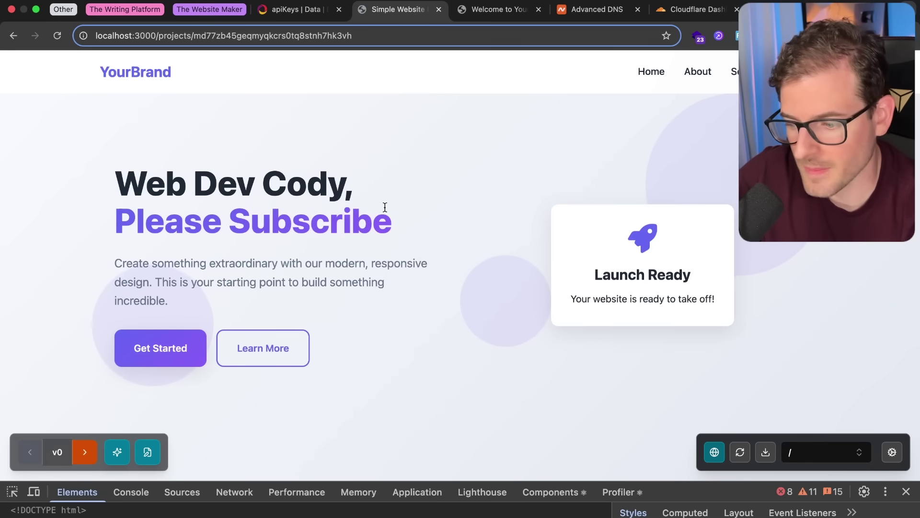
click(485, 13)
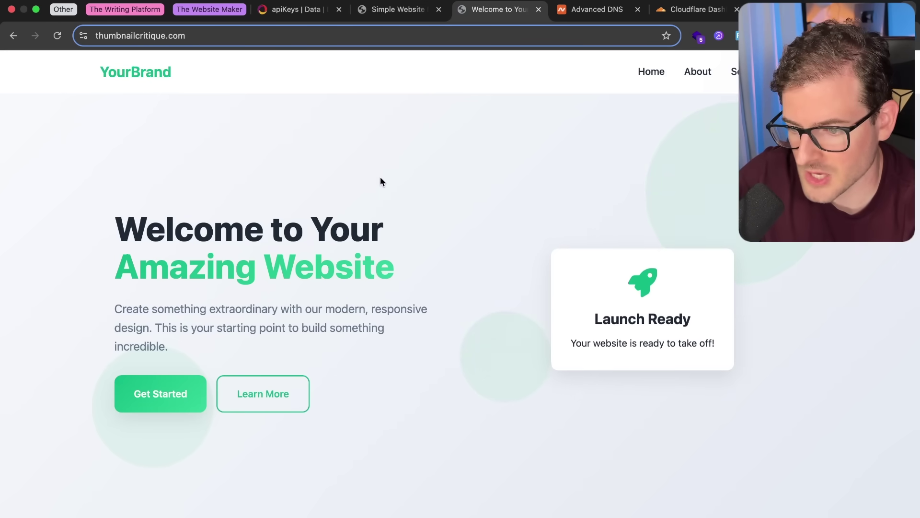
Advance the site to version v1 and confirm the live site turns green.
click(405, 14)
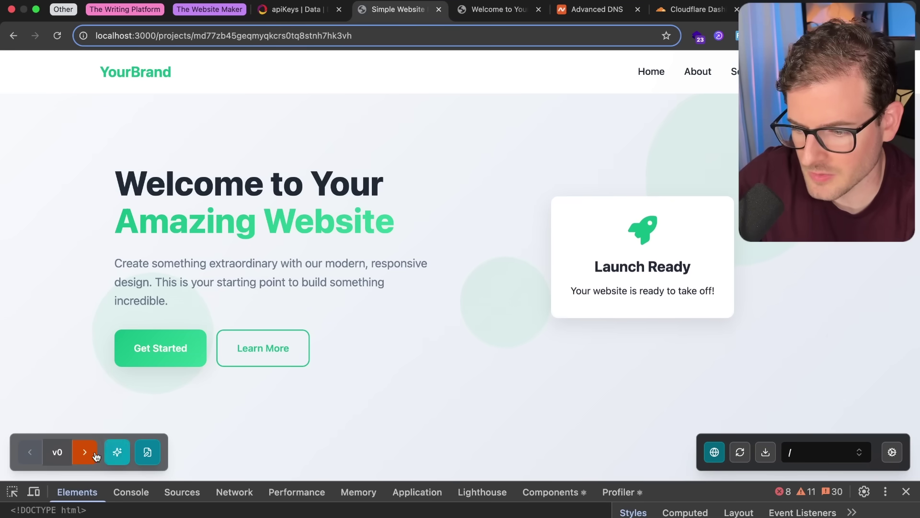
click(95, 454)
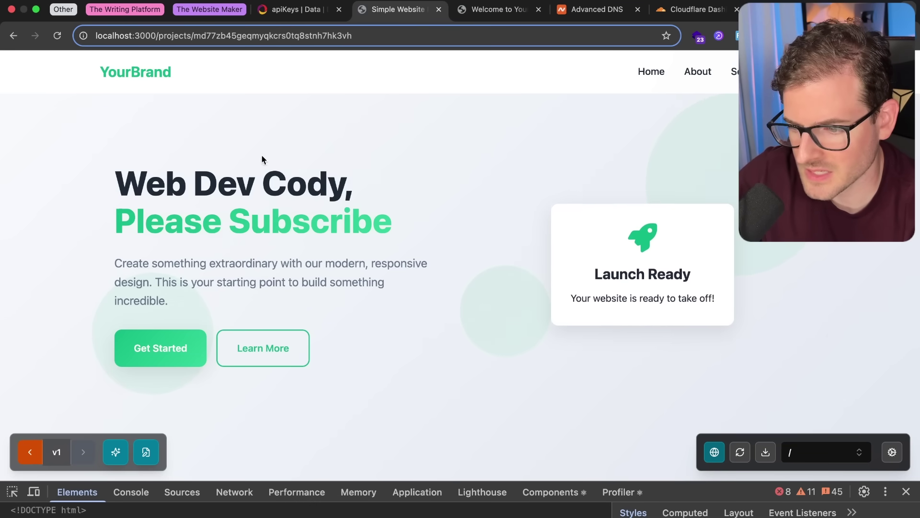
key(ctrl+Tab)
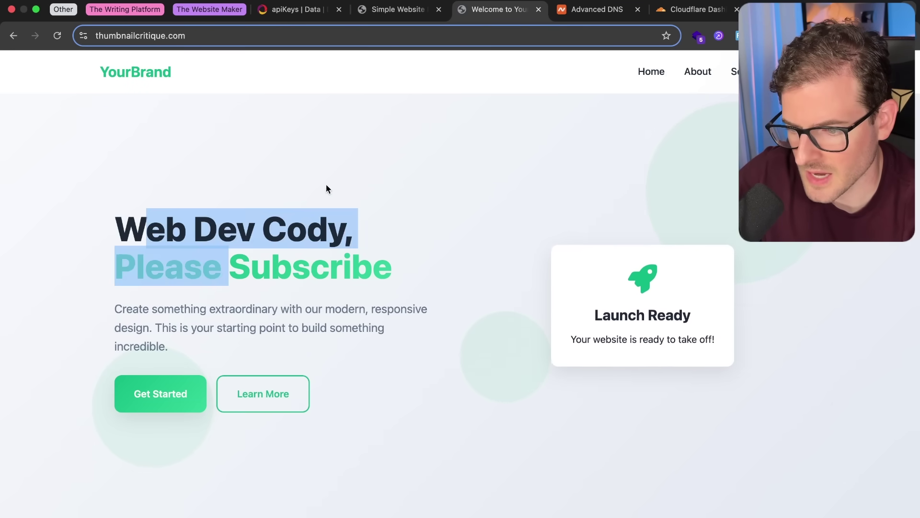
key(ctrl+shift+Tab)
key(ctrl+Tab)
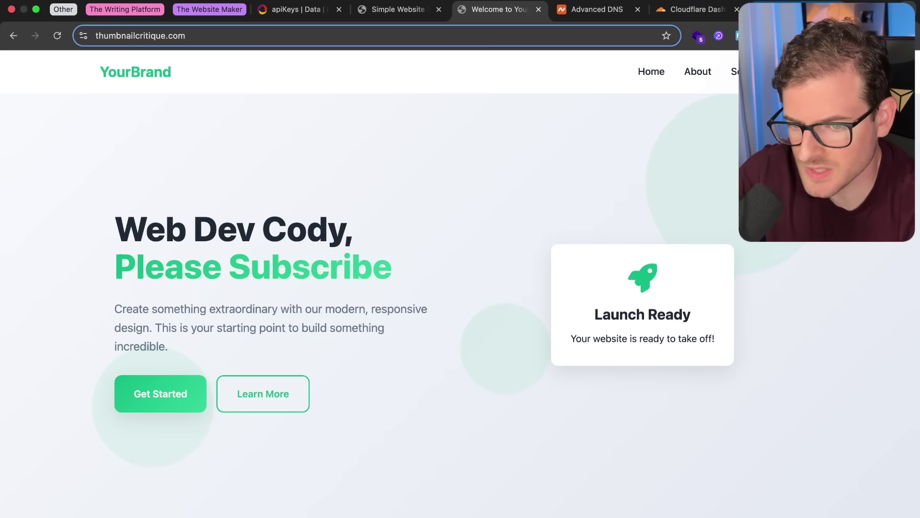
key(super+9)
scroll(425, 269, down, 2)
scroll(425, 270, up, 2)
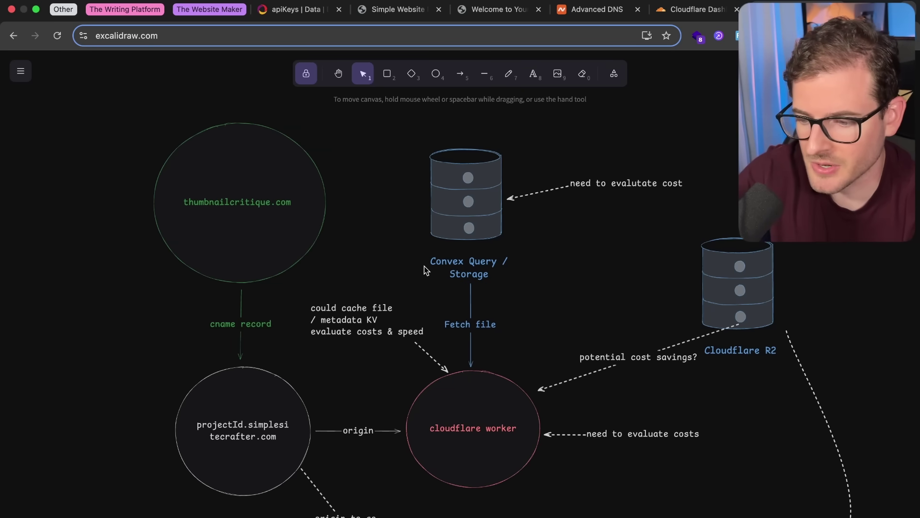
drag(102, 121, 306, 364)
scroll(303, 362, down, 2)
scroll(303, 362, down, 1)
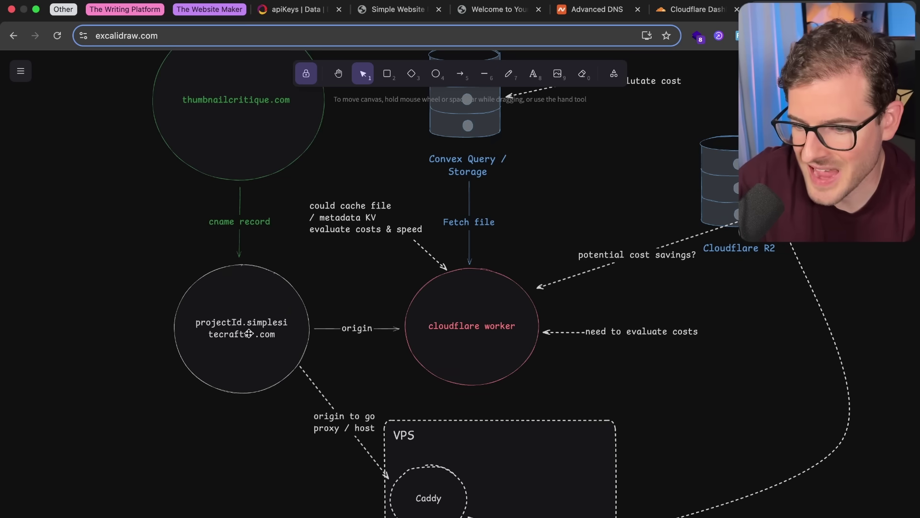
Inspect simplesitecrafter.com's DNS records: the wildcard AAAA to 100:: and the proxied CNAME records.
click(662, 11)
click(48, 219)
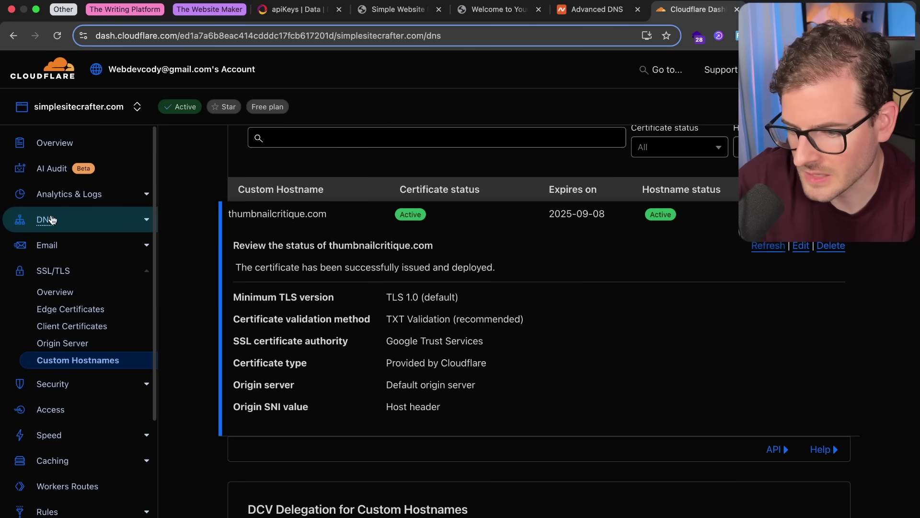
scroll(367, 329, down, 5)
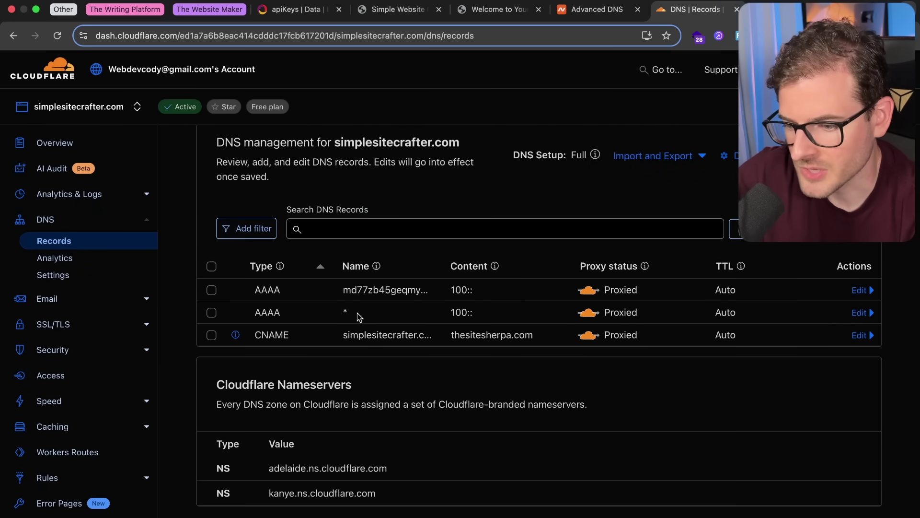
drag(450, 317, 491, 316)
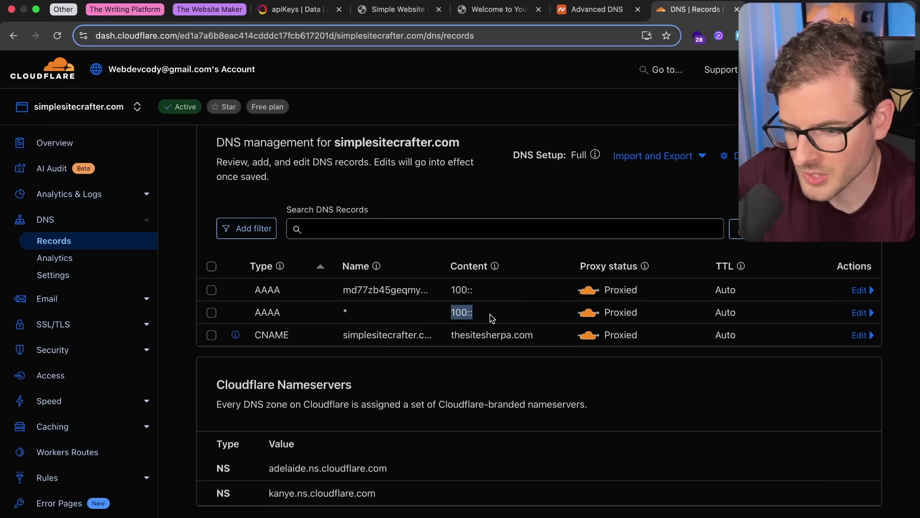
click(482, 317)
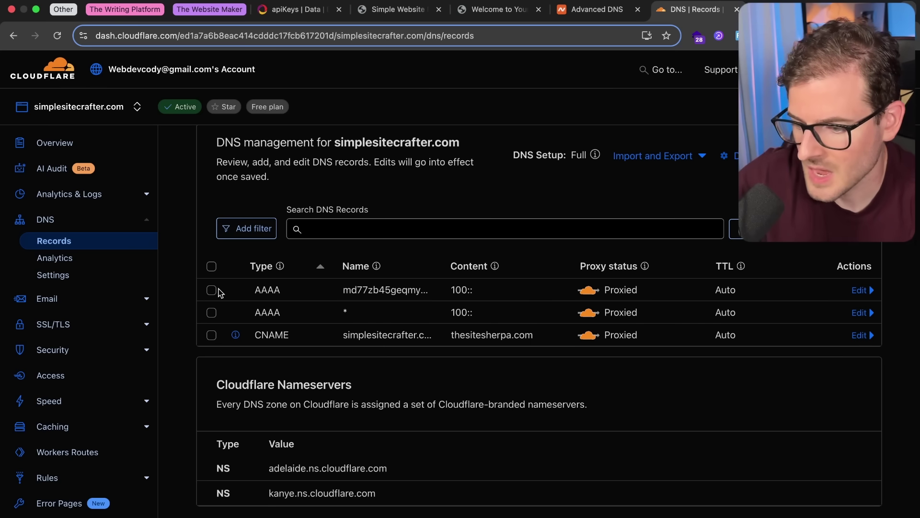
drag(481, 312, 433, 317)
click(441, 316)
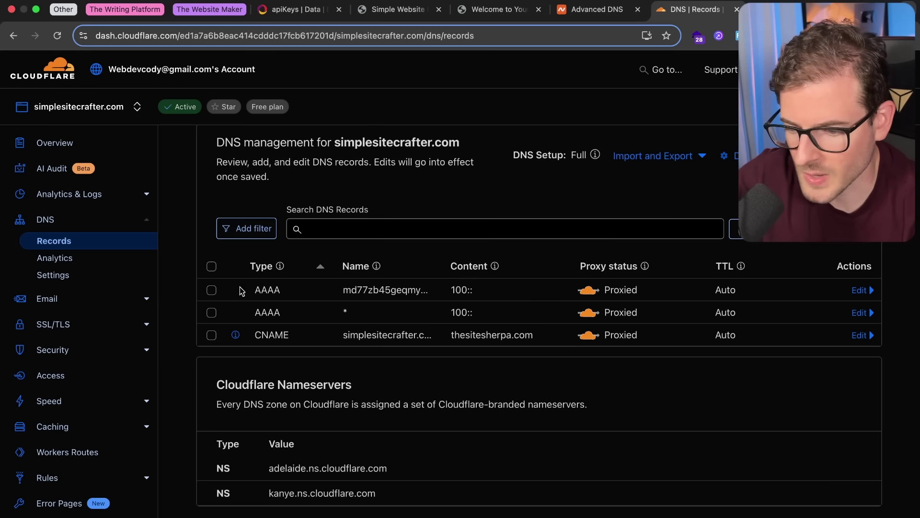
click(212, 291)
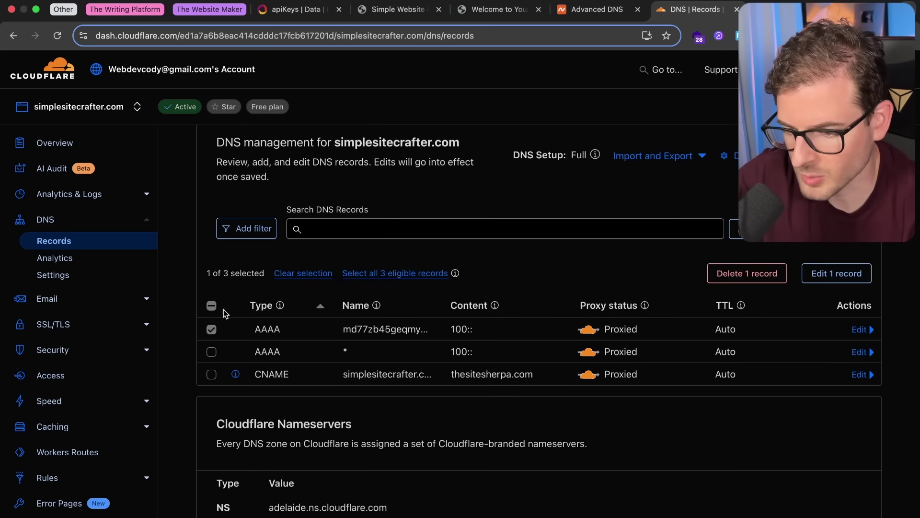
click(209, 331)
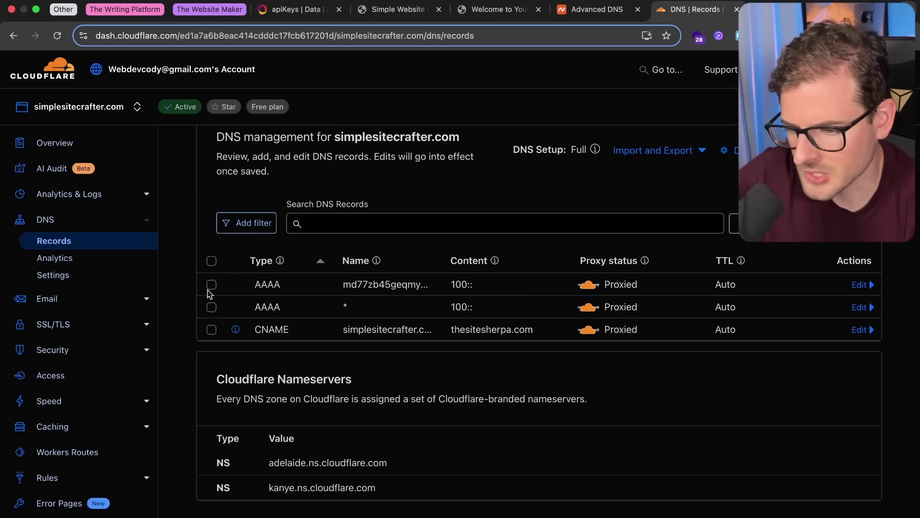
scroll(268, 307, down, 1)
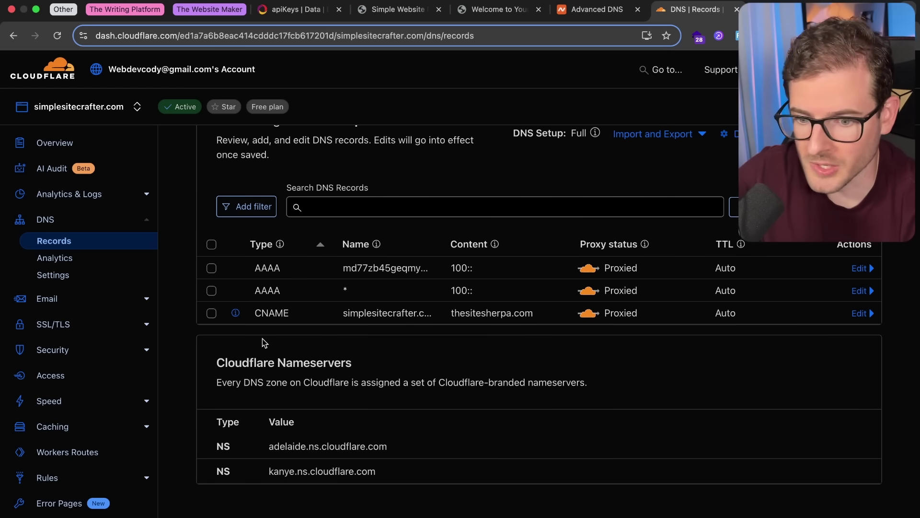
scroll(144, 293, down, 1)
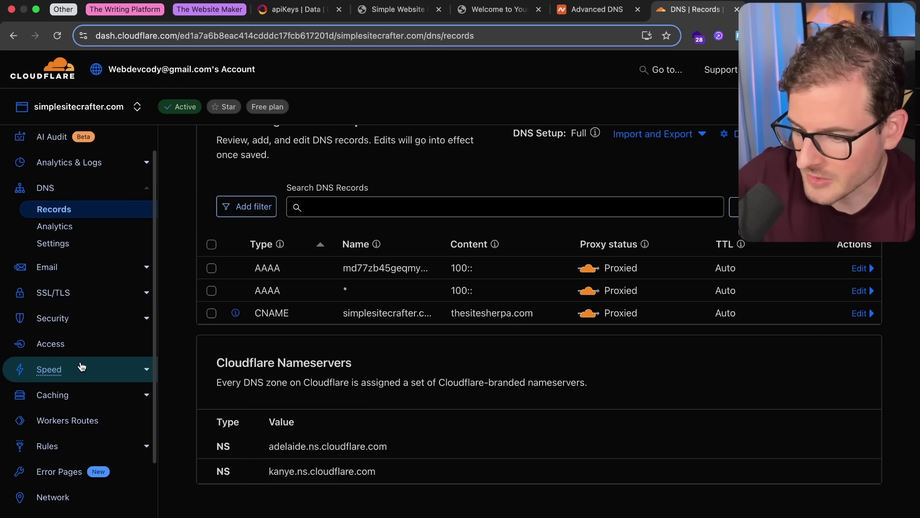
drag(477, 289, 441, 294)
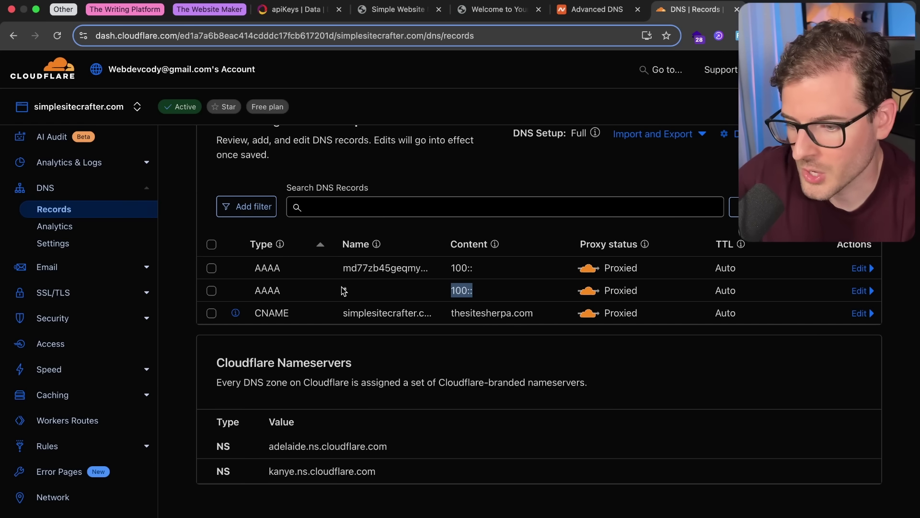
From Workers Routes, open the simple-site-crafter-proxy worker's settings, then return to the Excalidraw diagram.
click(85, 421)
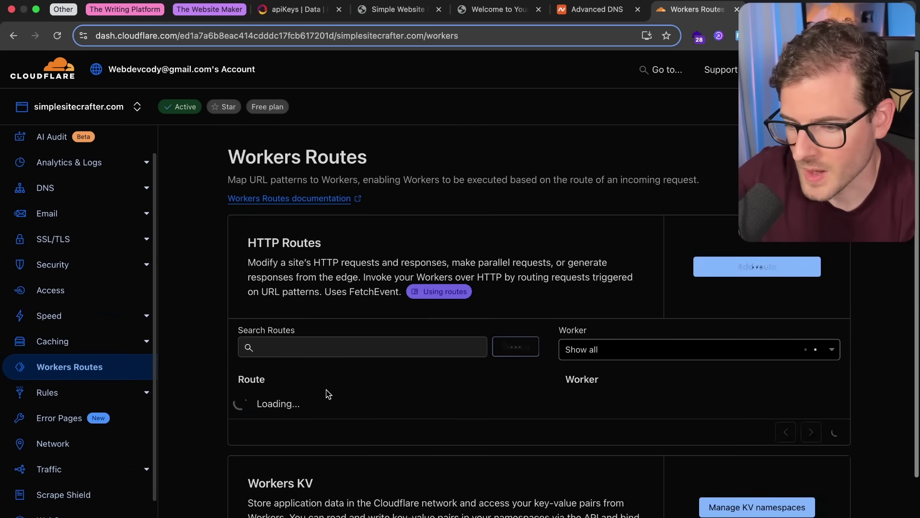
scroll(336, 230, down, 3)
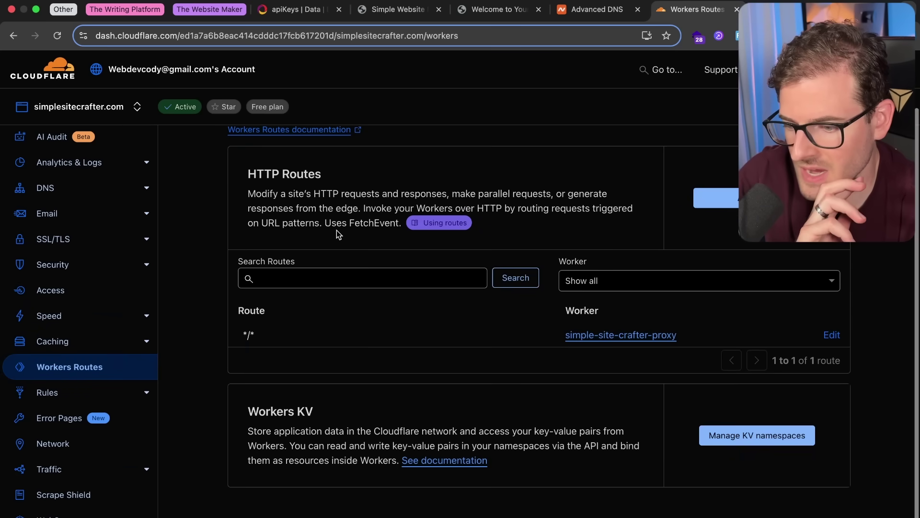
scroll(336, 287, up, 2)
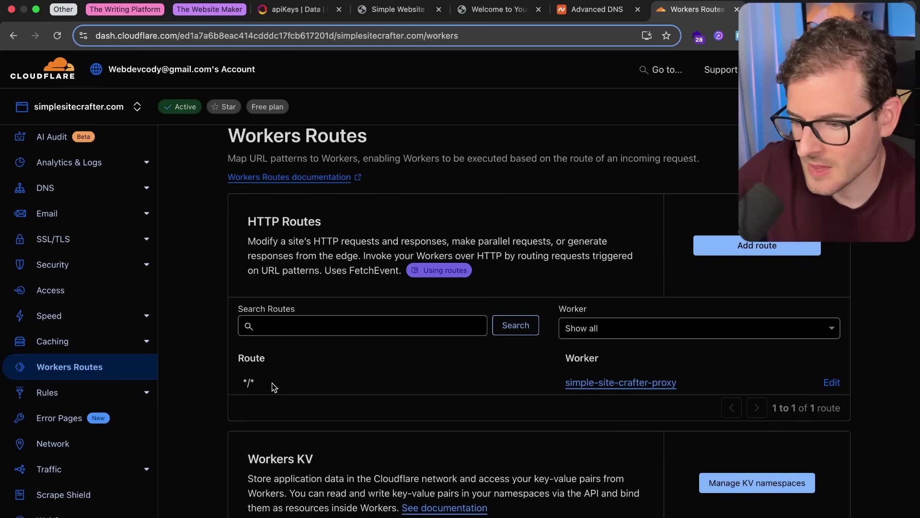
click(585, 383)
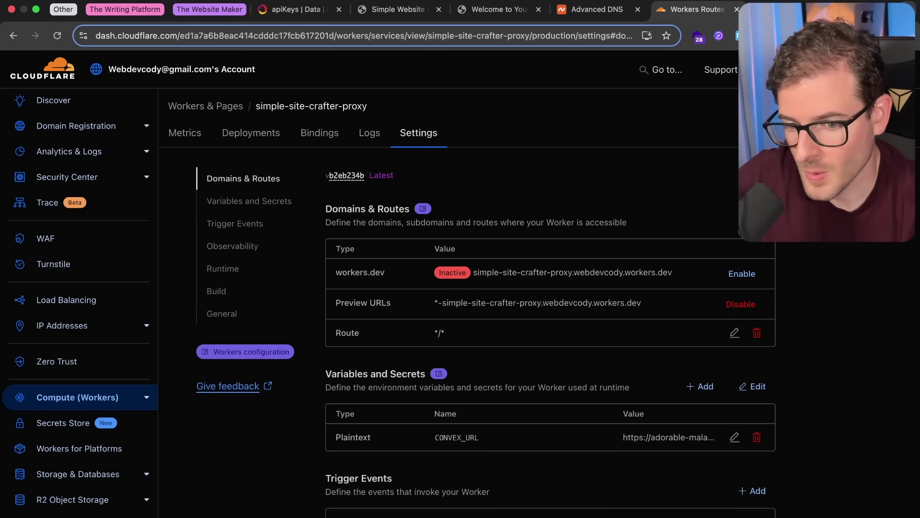
key(ctrl+Tab)
Step through the projectId subdomain circle, Cloudflare worker circle and Convex Query / Storage database.
scroll(432, 251, up, 2)
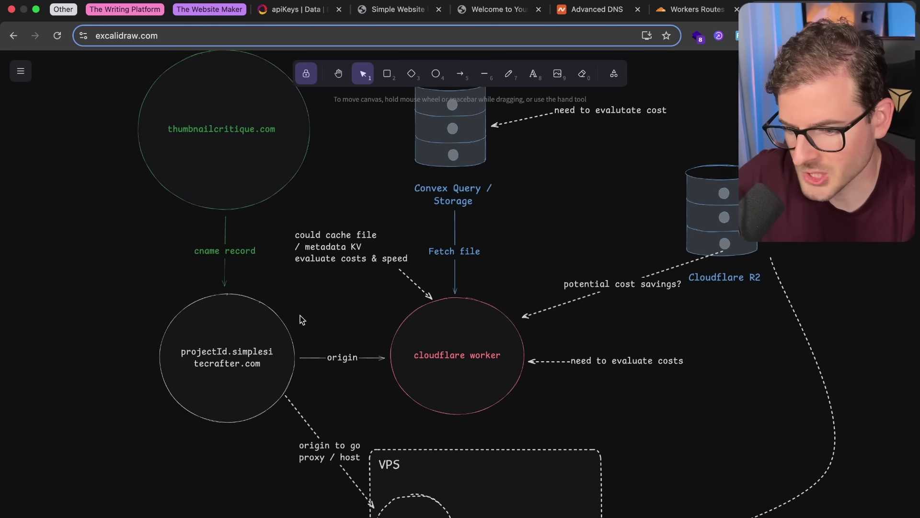
drag(117, 286, 316, 432)
click(143, 257)
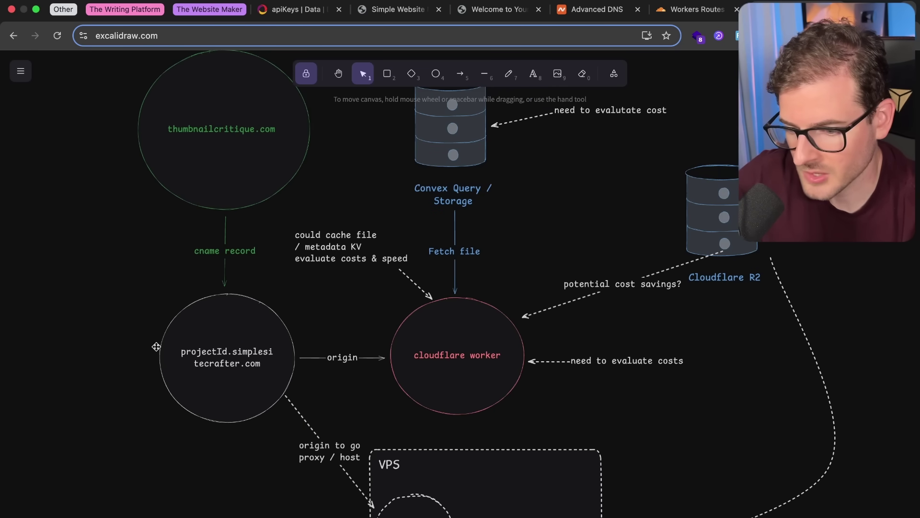
click(484, 342)
scroll(485, 346, up, 2)
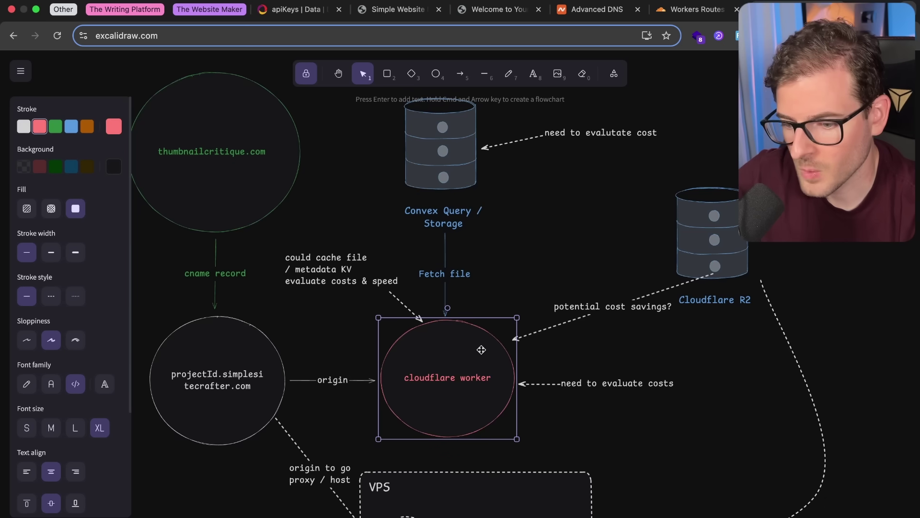
click(516, 249)
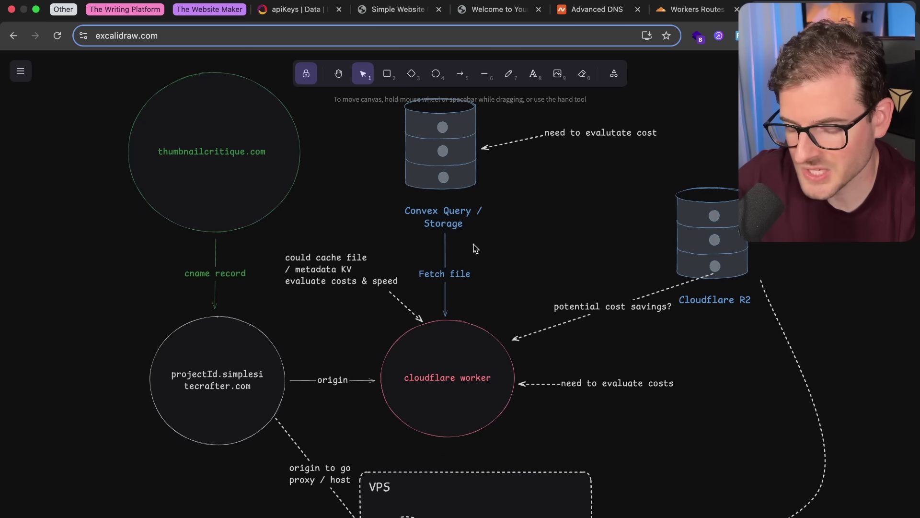
scroll(520, 280, up, 2)
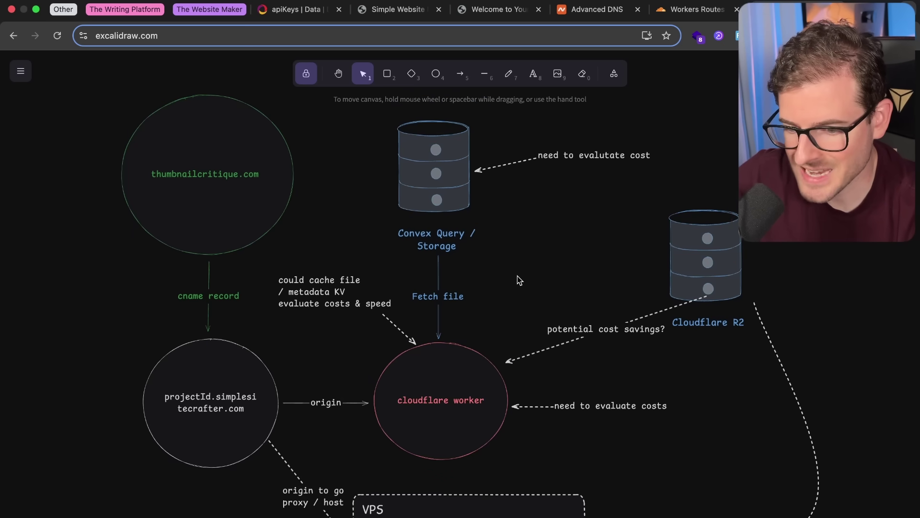
click(452, 154)
drag(431, 181, 454, 185)
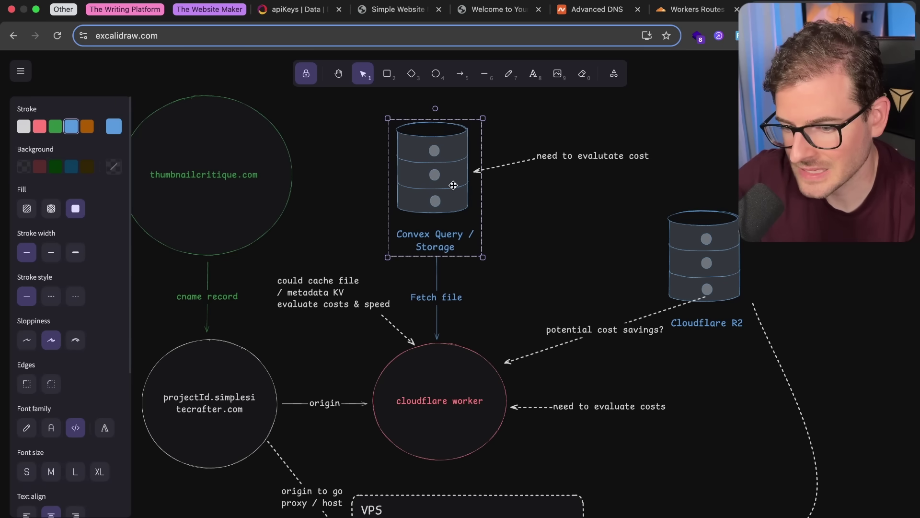
click(536, 268)
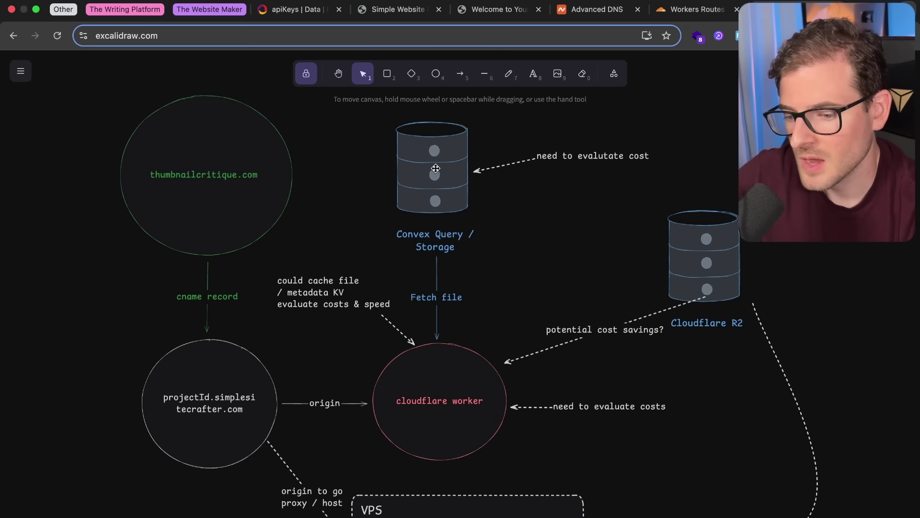
scroll(433, 255, down, 2)
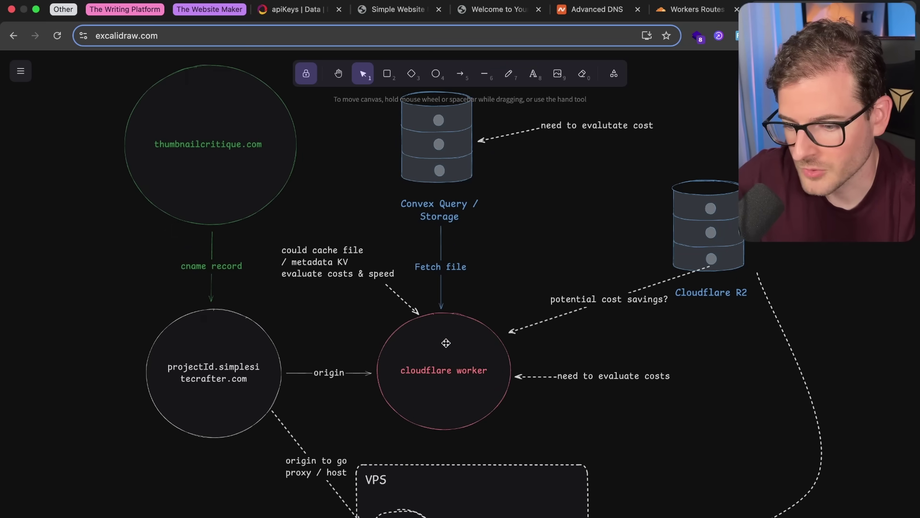
scroll(443, 365, down, 3)
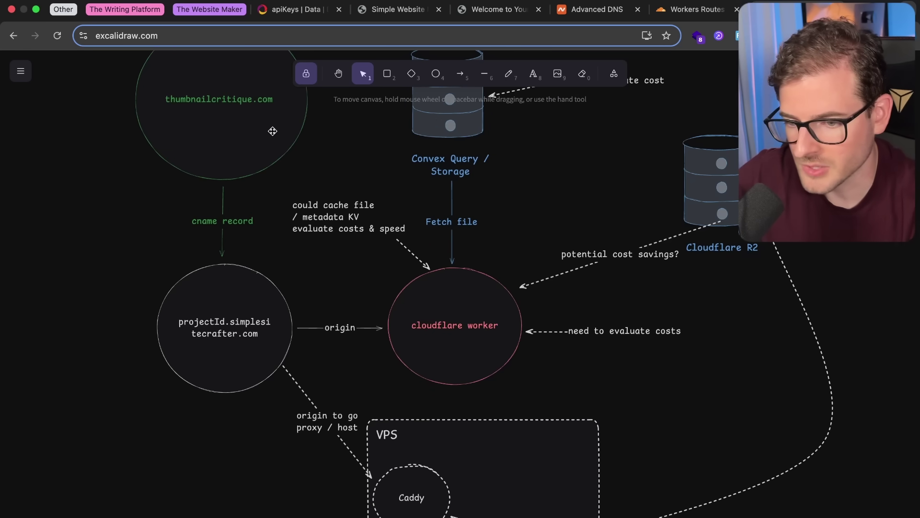
Glance at the live thumbnailcritique.com site, then pan back around the architecture diagram.
key(ctrl+shift+Tab)
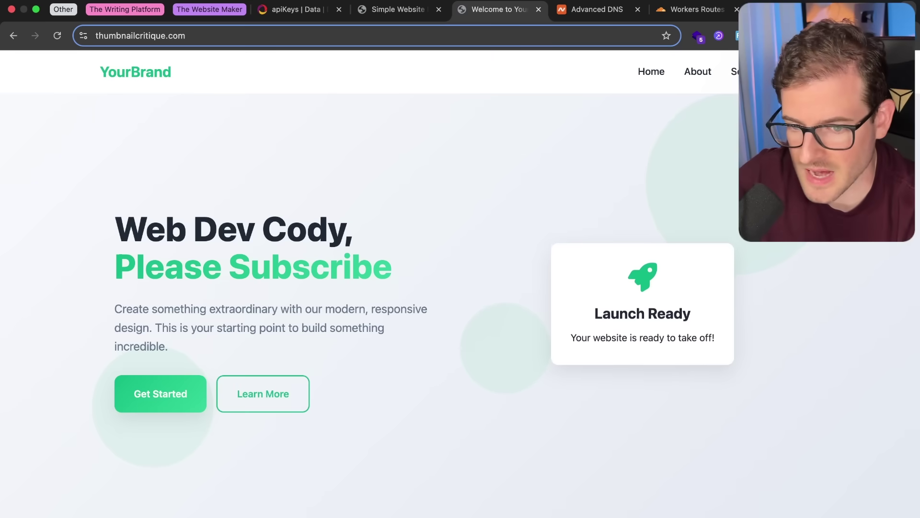
key(ctrl+Tab)
scroll(422, 174, up, 3)
scroll(422, 175, left, 1)
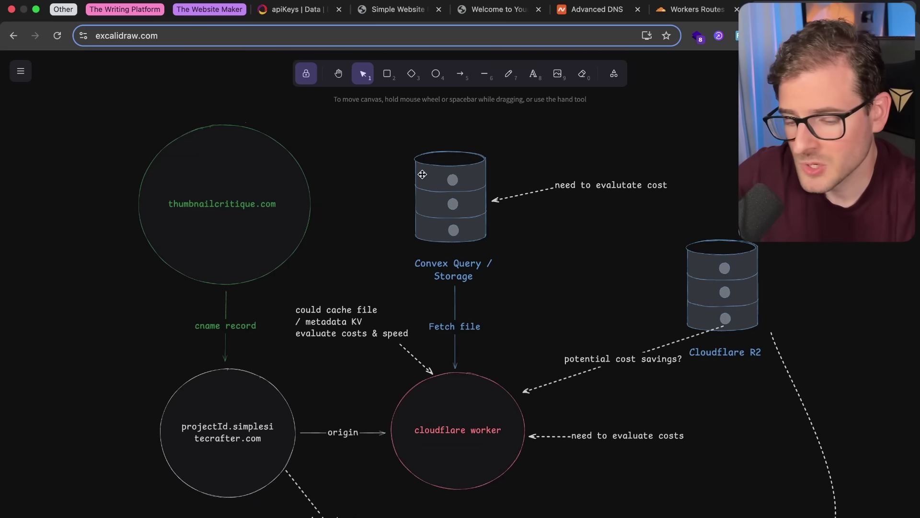
scroll(385, 244, down, 2)
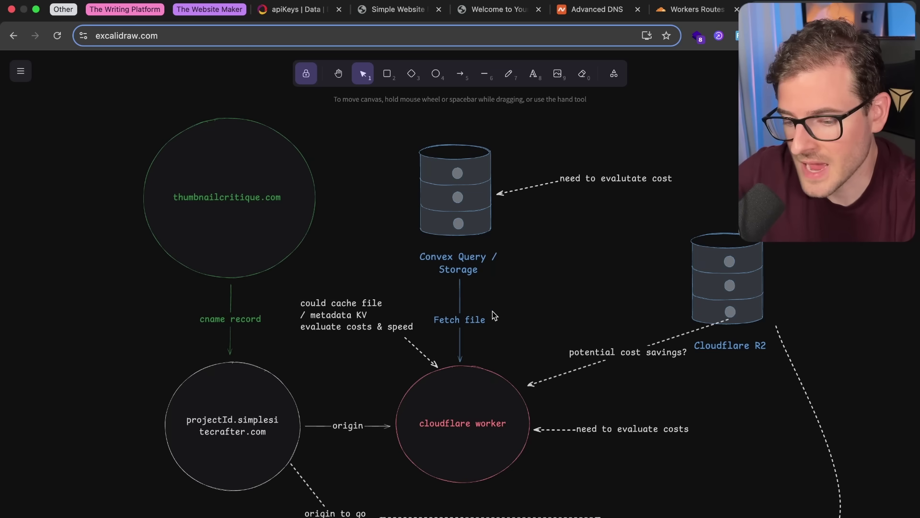
scroll(493, 312, down, 4)
scroll(493, 312, left, 1)
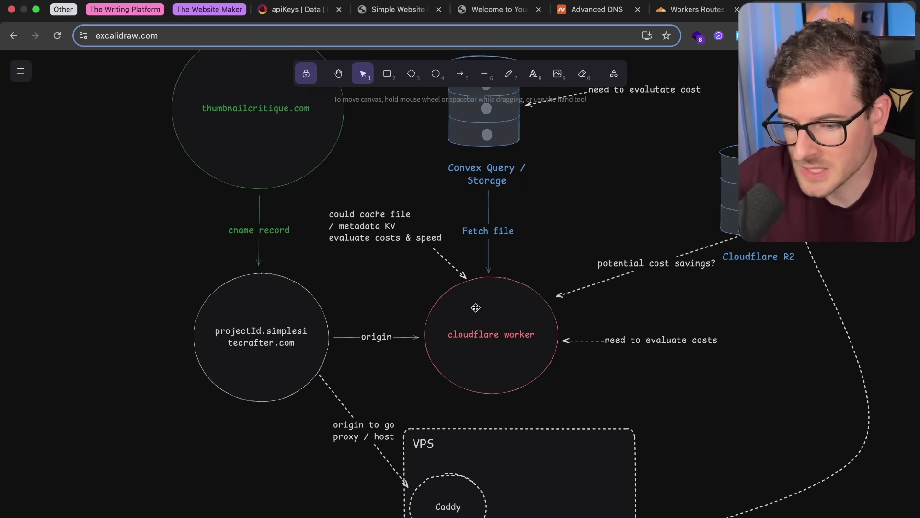
scroll(482, 307, up, 4)
scroll(482, 307, right, 1)
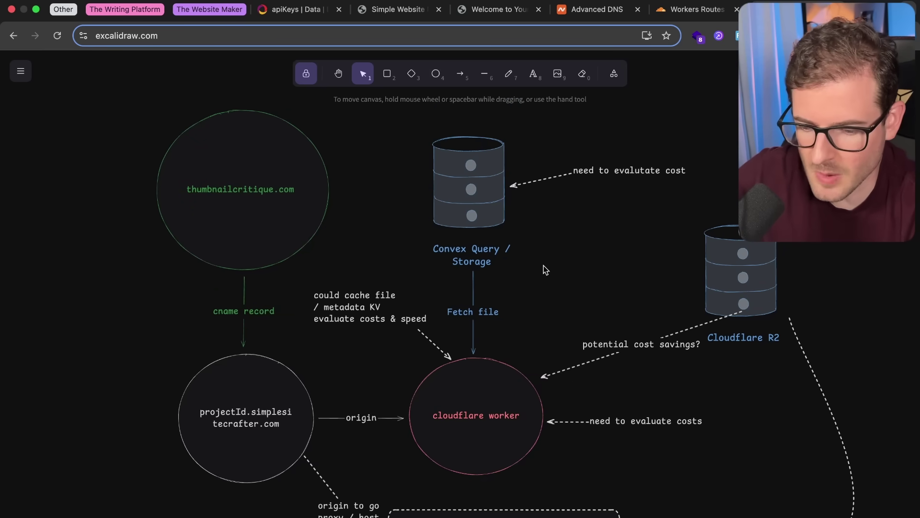
scroll(543, 266, down, 5)
scroll(544, 266, right, 2)
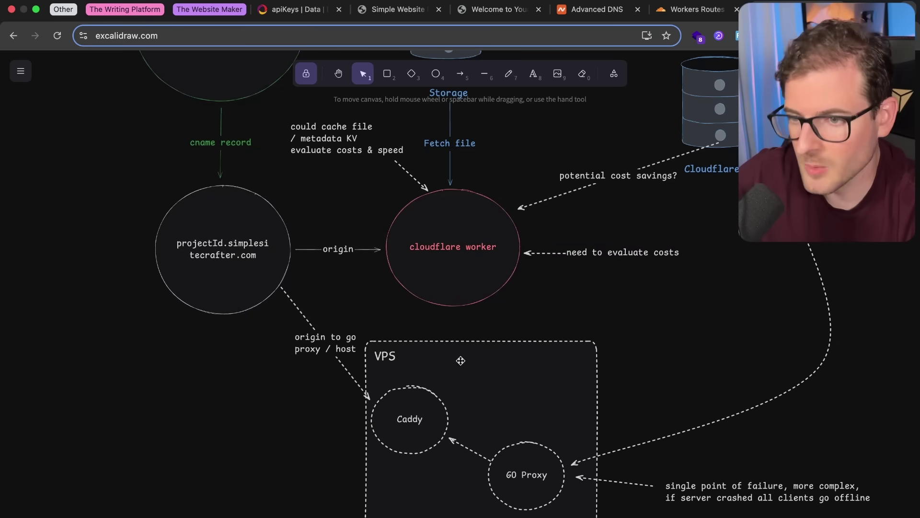
scroll(361, 153, up, 4)
scroll(360, 153, left, 2)
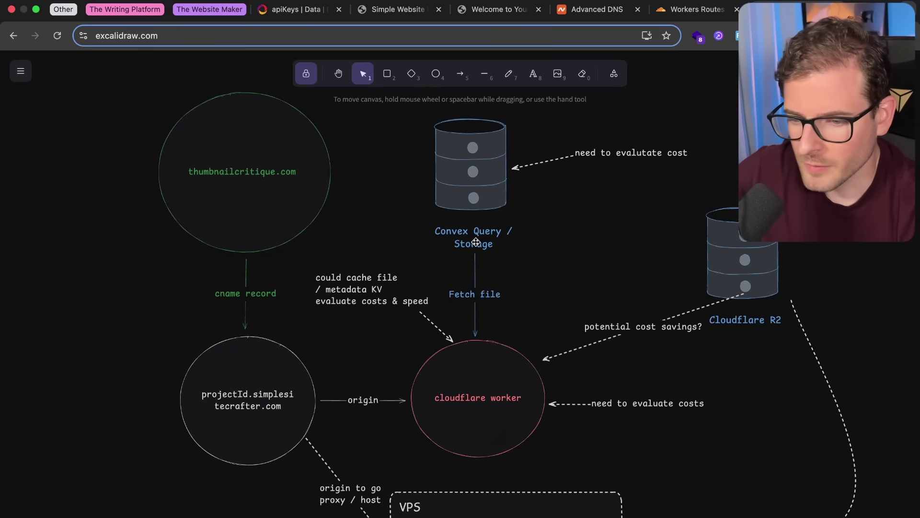
key(super+Tab)
Review the project-ID-from-hostname helper and its subdomain return line in index.ts.
click(411, 206)
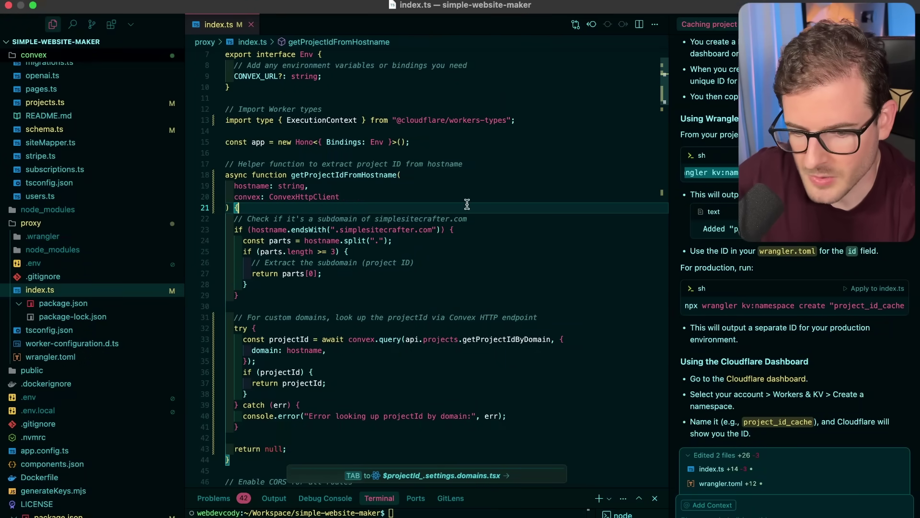
click(391, 163)
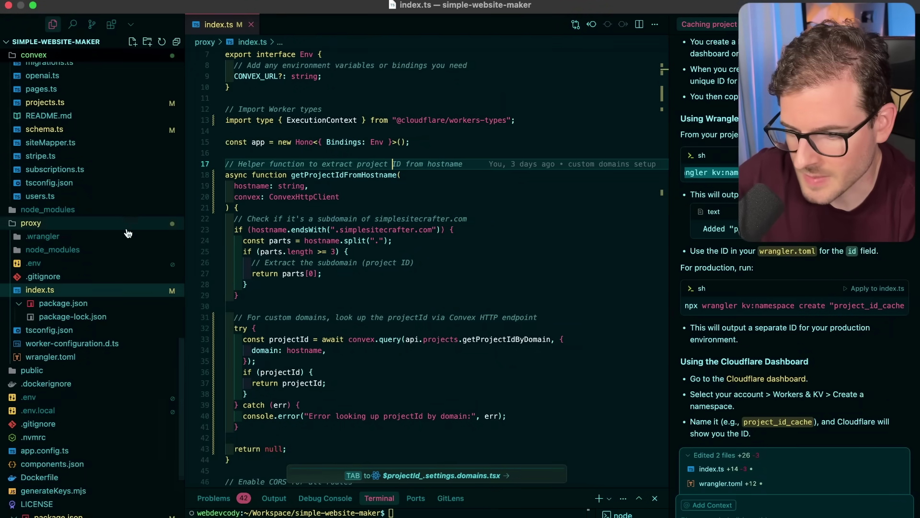
click(445, 272)
key(super+p)
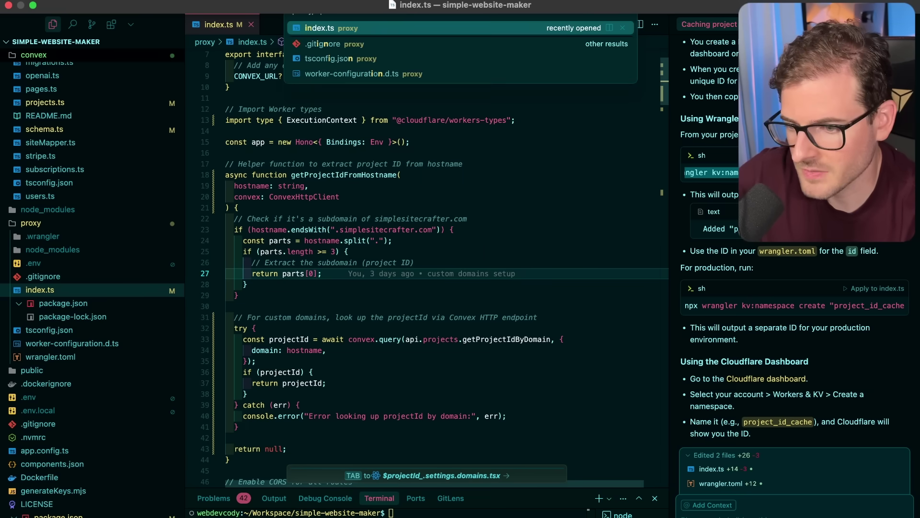
key(Escape)
click(445, 163)
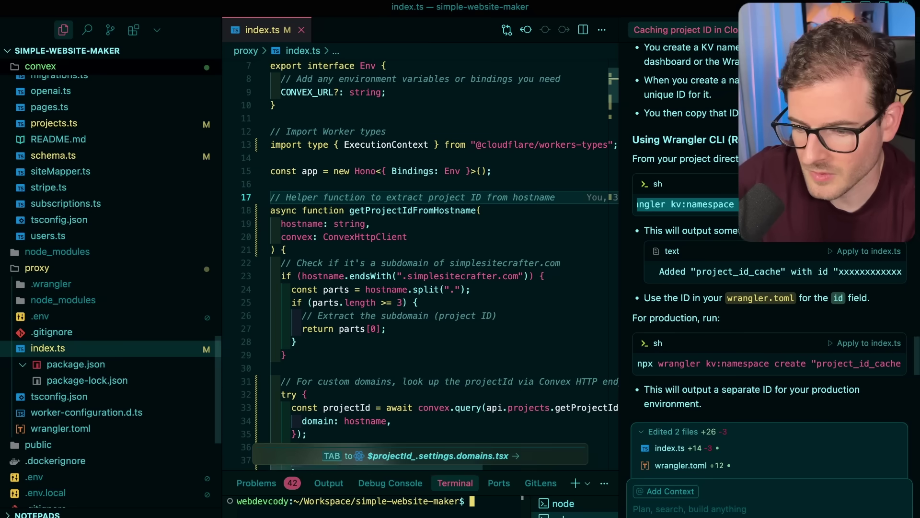
Hide the terminal and AI chat panels to give the lookup code more room.
key(super+j)
key(super+alt+b)
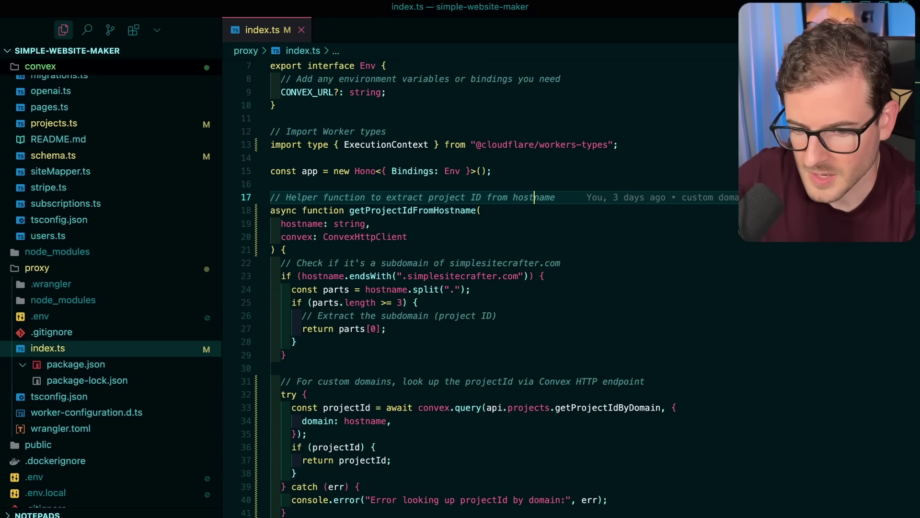
key(Up)
scroll(236, 209, down, 2)
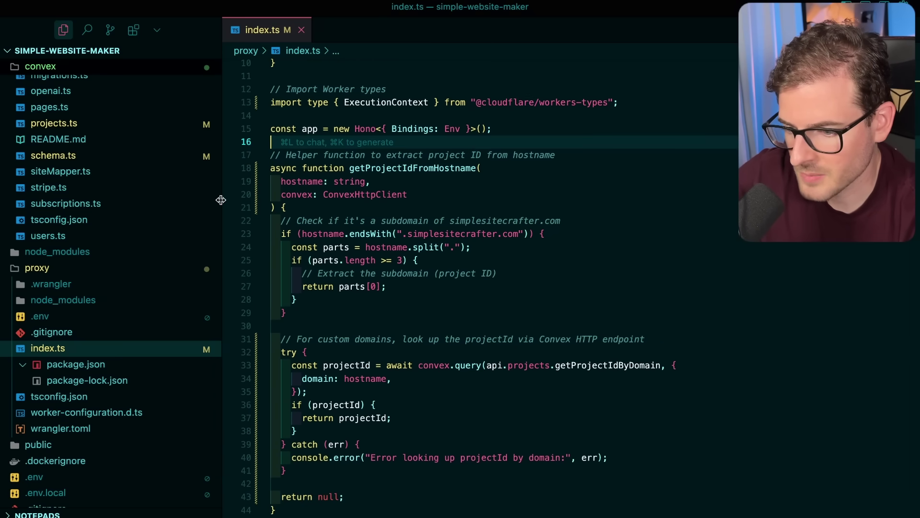
drag(222, 200, 178, 201)
click(378, 221)
scroll(378, 220, up, 5)
scroll(379, 222, down, 3)
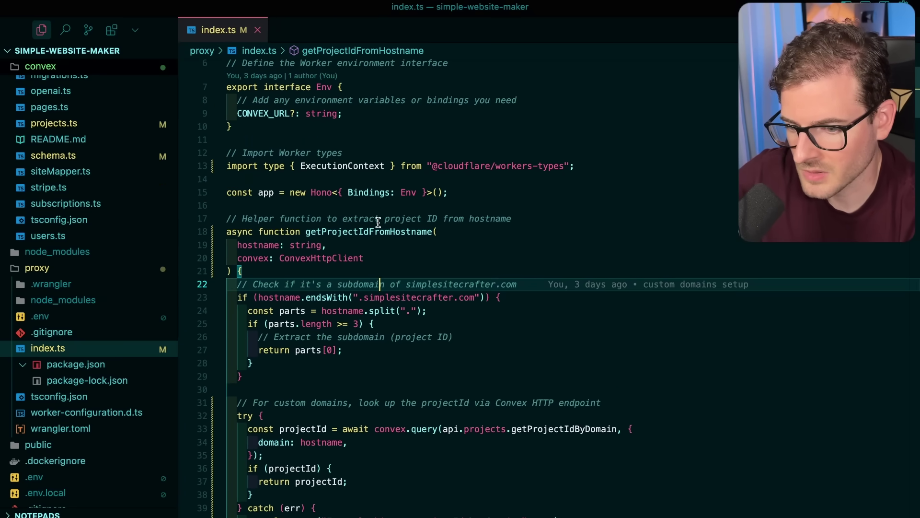
scroll(382, 152, down, 10)
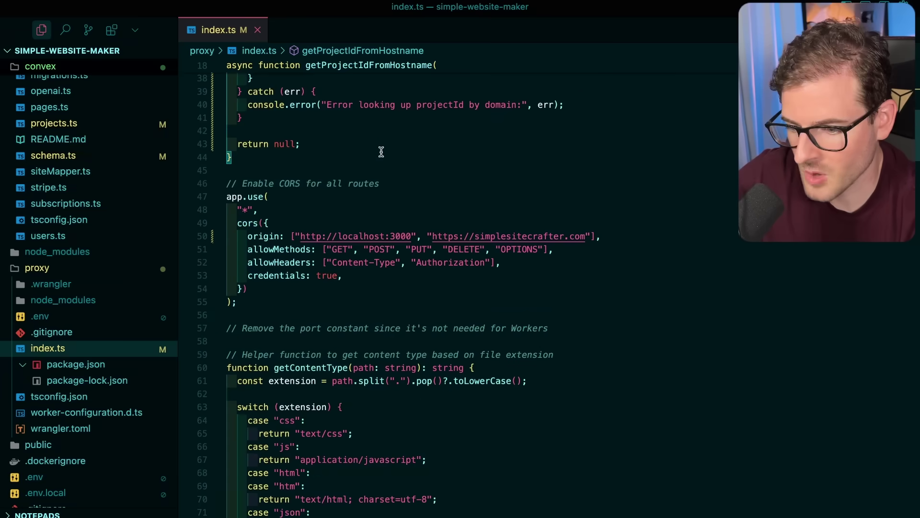
Inspect the CORS setup block and the cors documentation on the app.use call.
drag(259, 199, 226, 79)
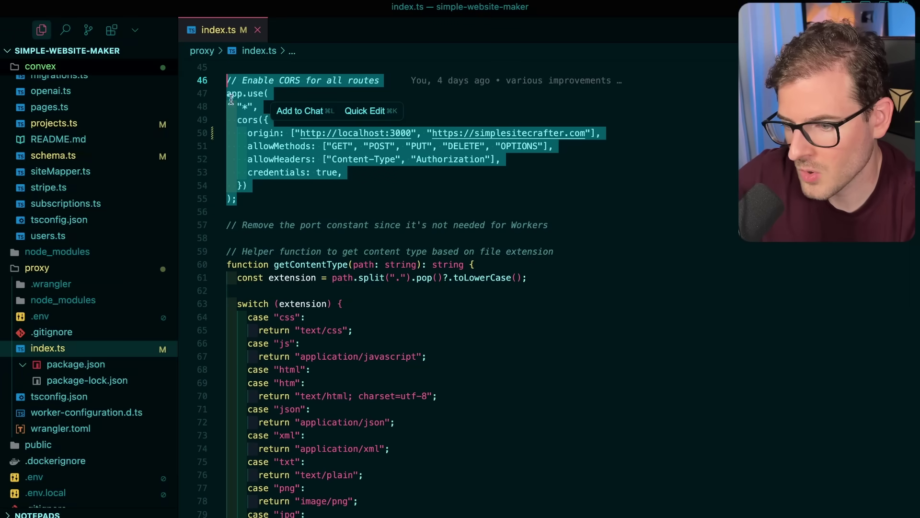
click(253, 104)
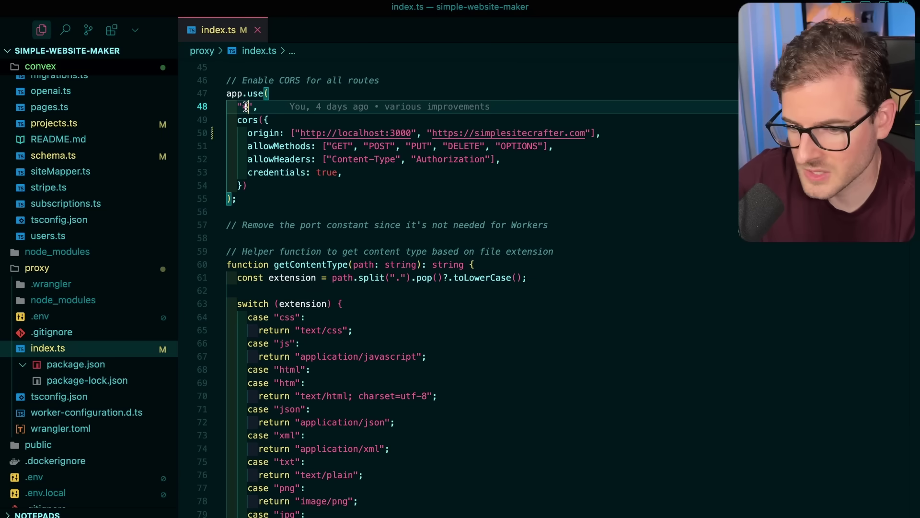
click(232, 96)
click(246, 120)
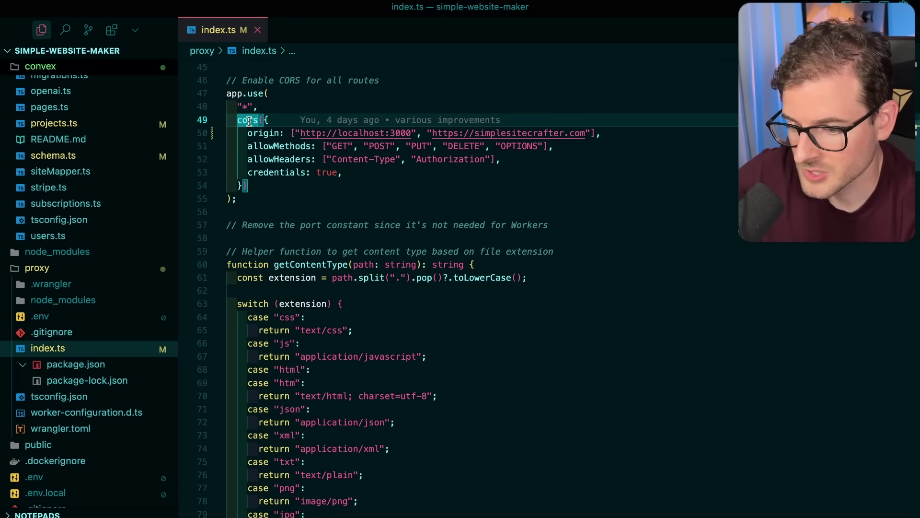
mouse_move(247, 120)
Fold the getContentType function and review the request handler's setup code.
click(218, 264)
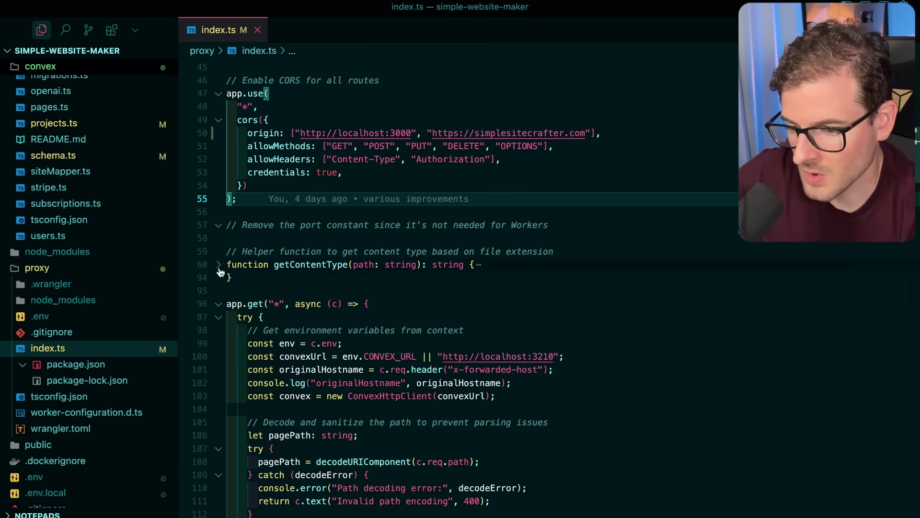
scroll(252, 291, down, 4)
scroll(260, 243, down, 3)
scroll(331, 185, up, 3)
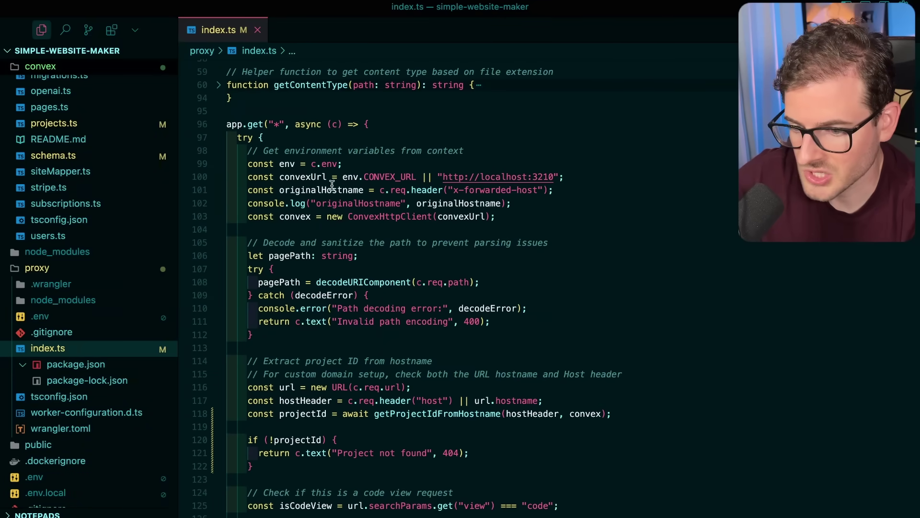
click(365, 225)
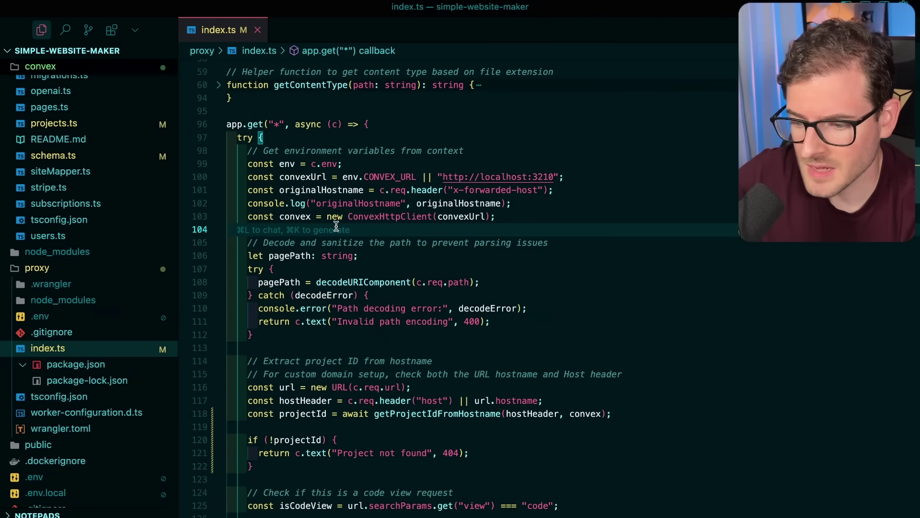
scroll(337, 225, up, 2)
scroll(336, 225, down, 2)
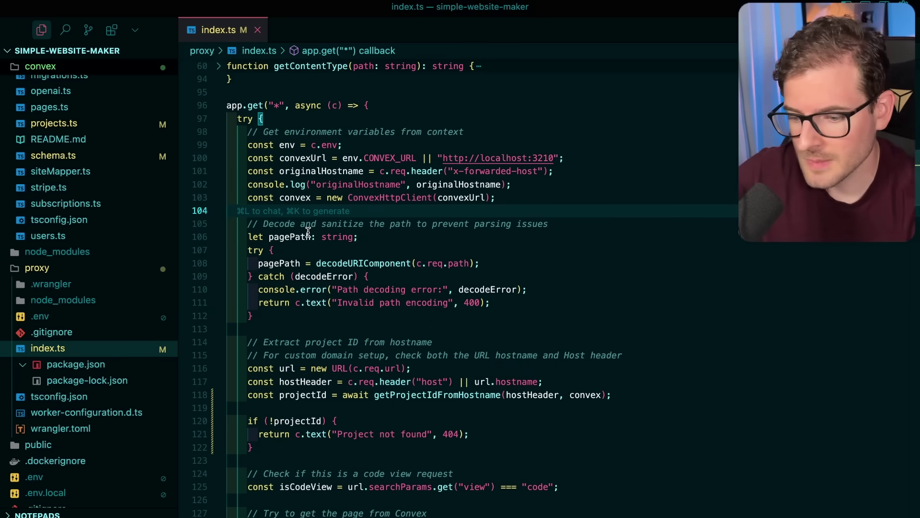
scroll(328, 285, down, 2)
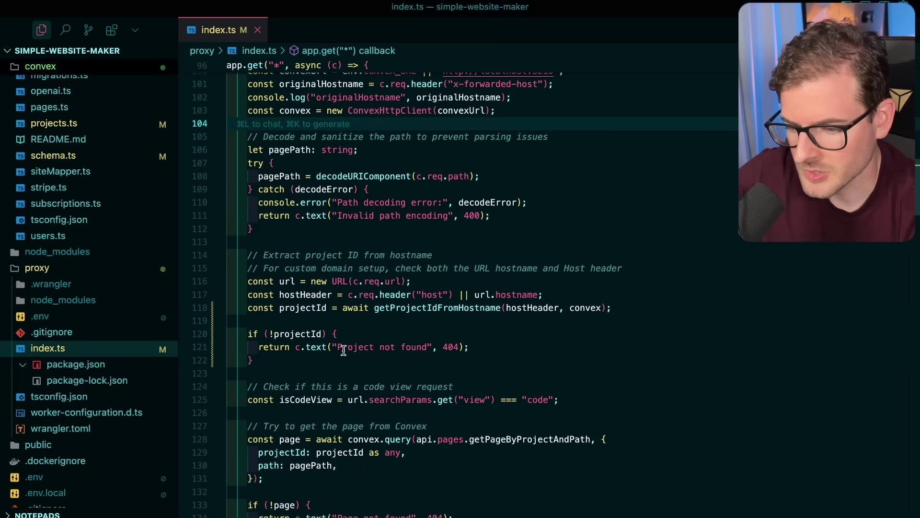
Jump to getProjectIdFromHostname's definition and select its .simplesitecrafter.com subdomain if-block.
super+click(443, 310)
scroll(353, 192, down, 2)
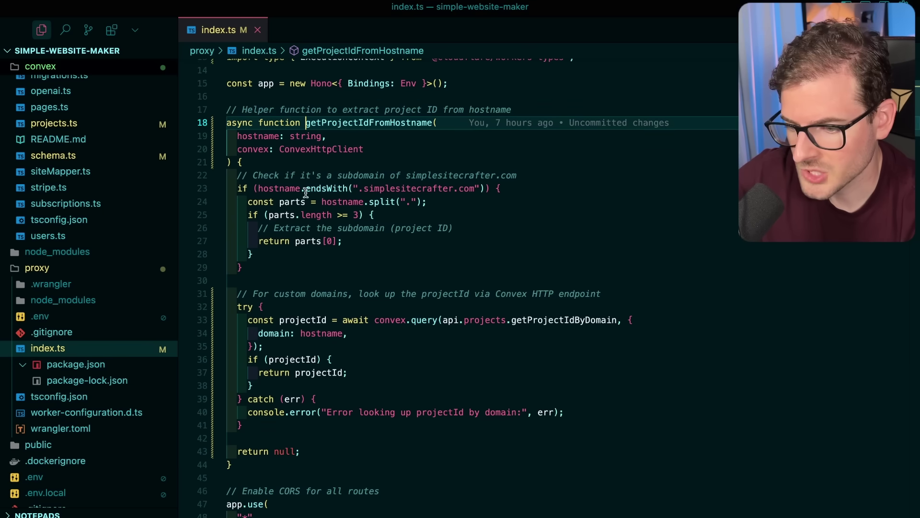
click(378, 189)
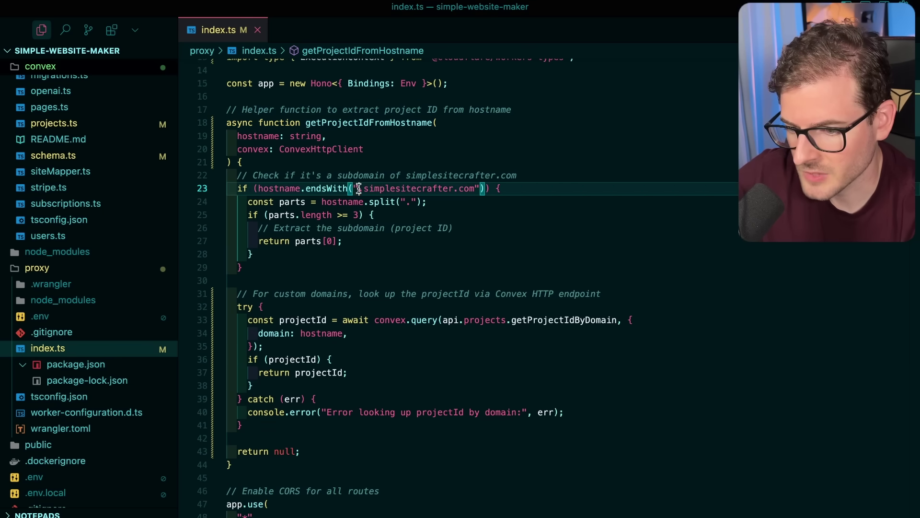
key(ctrl+shift+super+Right)
key(ctrl+shift+super+Right)
key(Escape)
scroll(359, 177, down, 2)
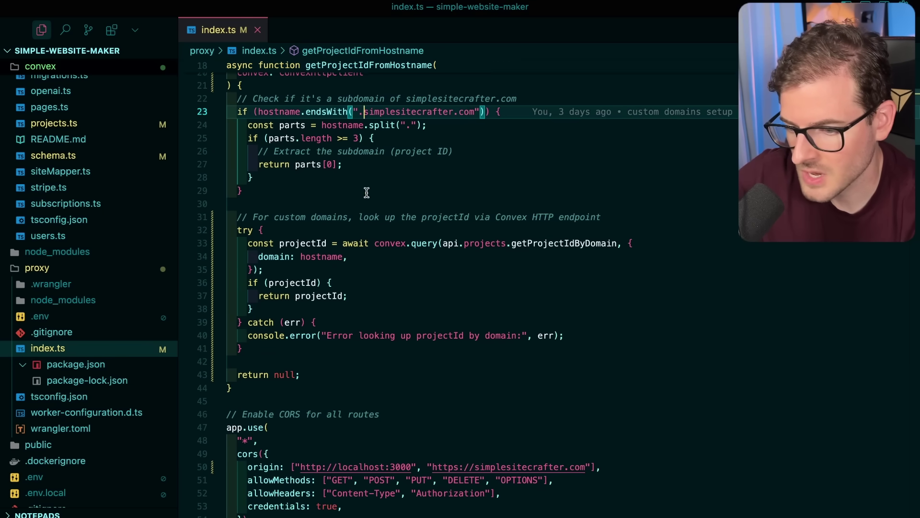
key(ctrl+shift+super+Right)
key(ctrl+shift+super+Right)
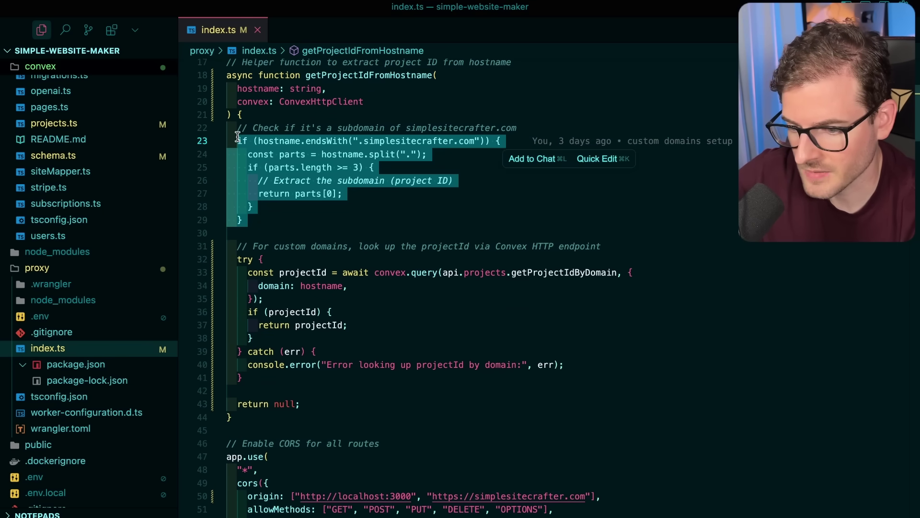
key(super+Tab)
Inspect the 'Web Dev Cody, Please Subscribe' hero heading's markup in a taller DevTools panel.
click(393, 9)
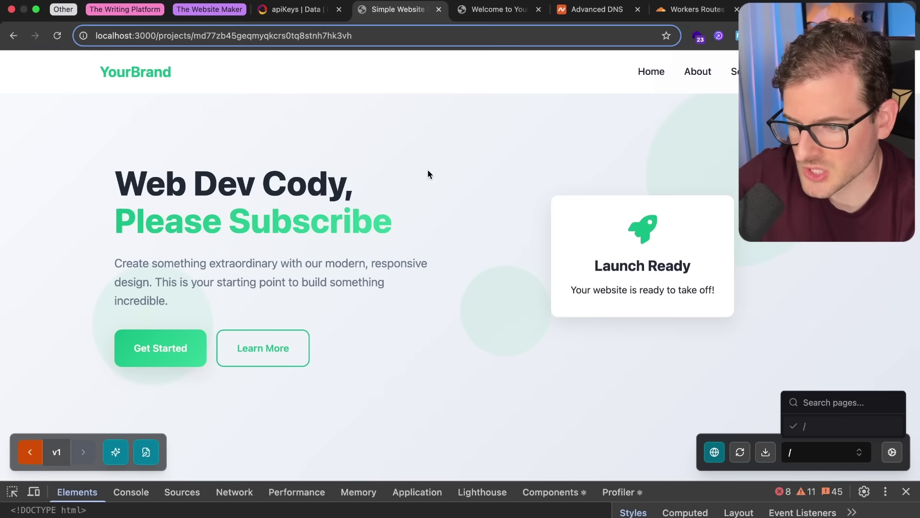
click(12, 491)
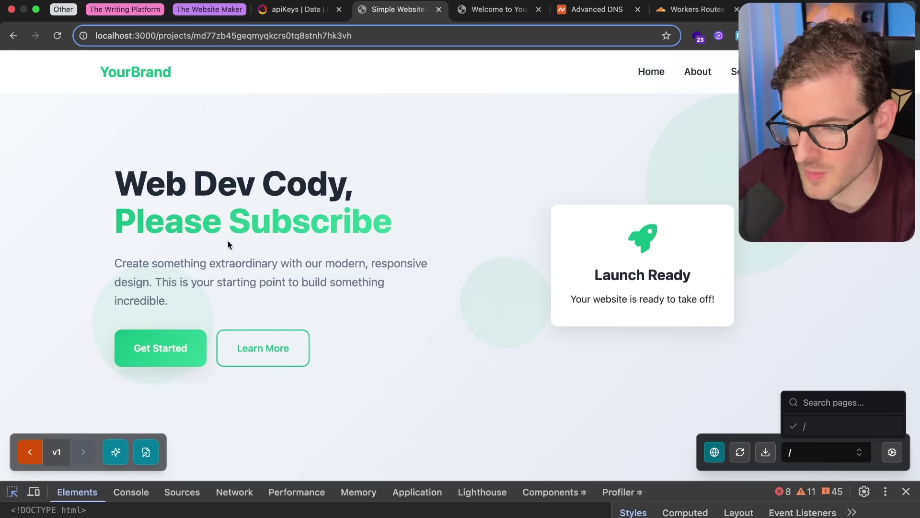
click(228, 230)
drag(552, 481, 630, 359)
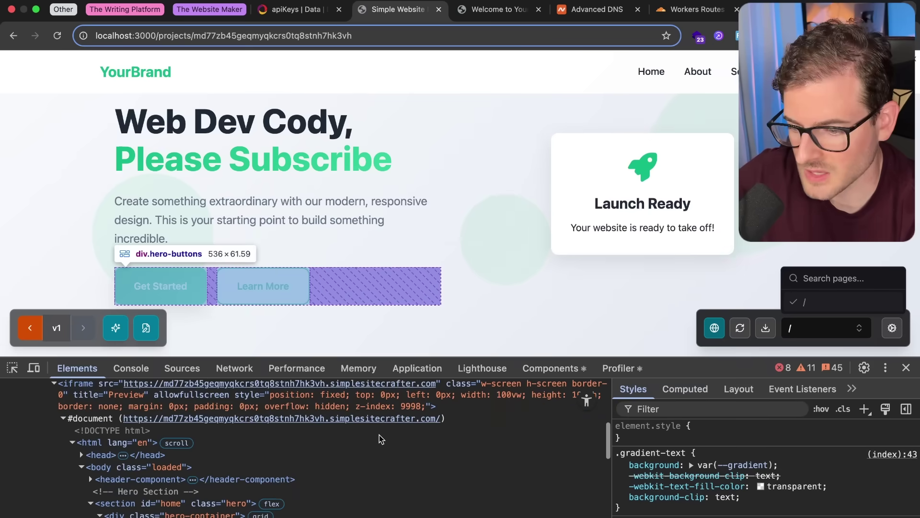
scroll(379, 435, up, 2)
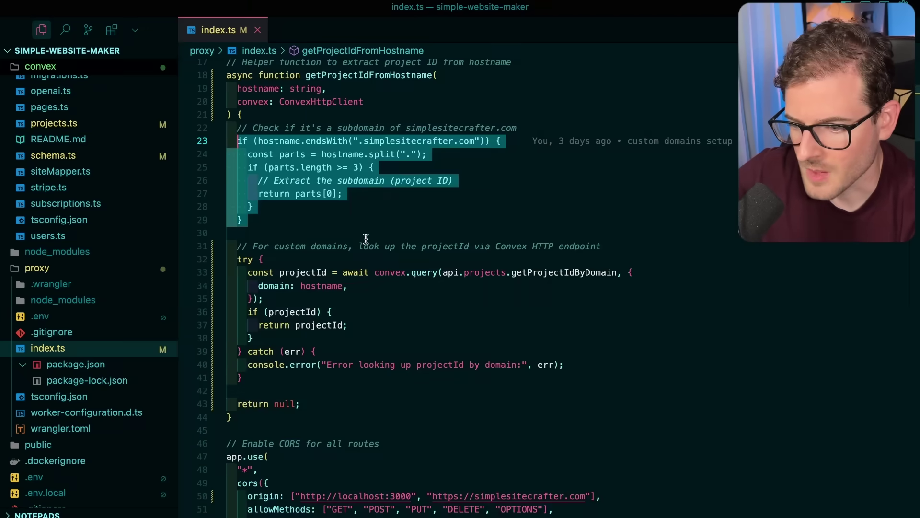
Trace hostname and projectId through the getProjectIdByDomain custom-domain lookup.
scroll(367, 239, down, 2)
drag(290, 314, 236, 186)
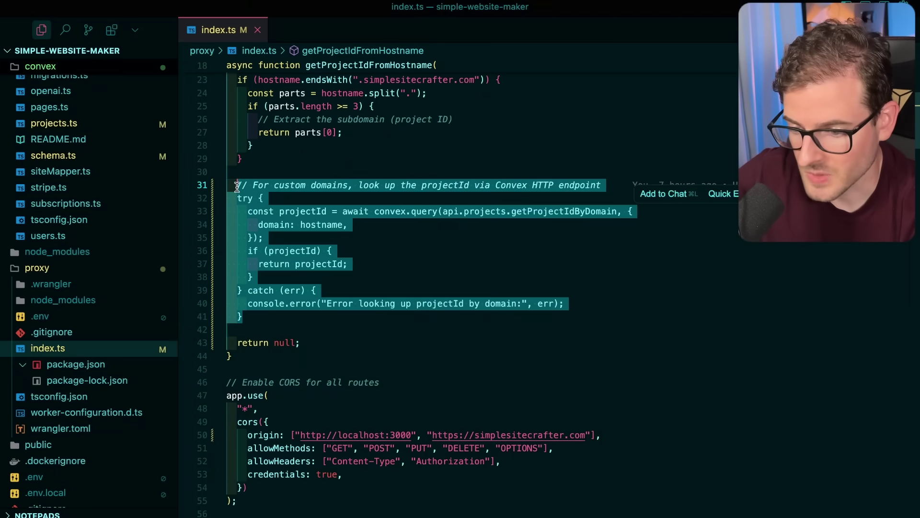
click(237, 186)
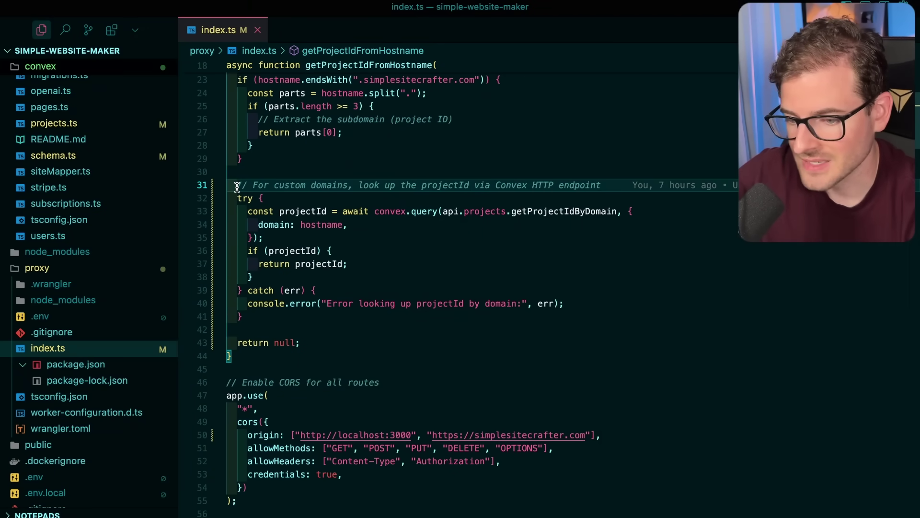
double_click(322, 225)
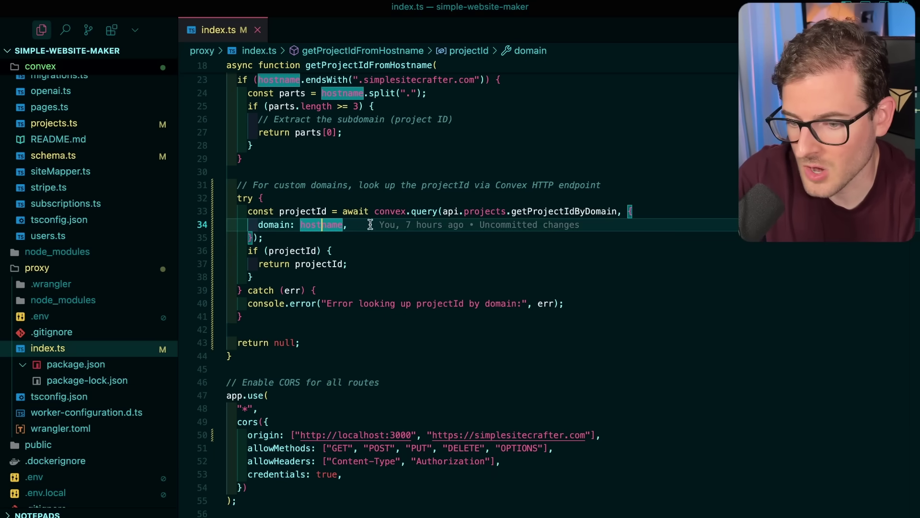
double_click(558, 214)
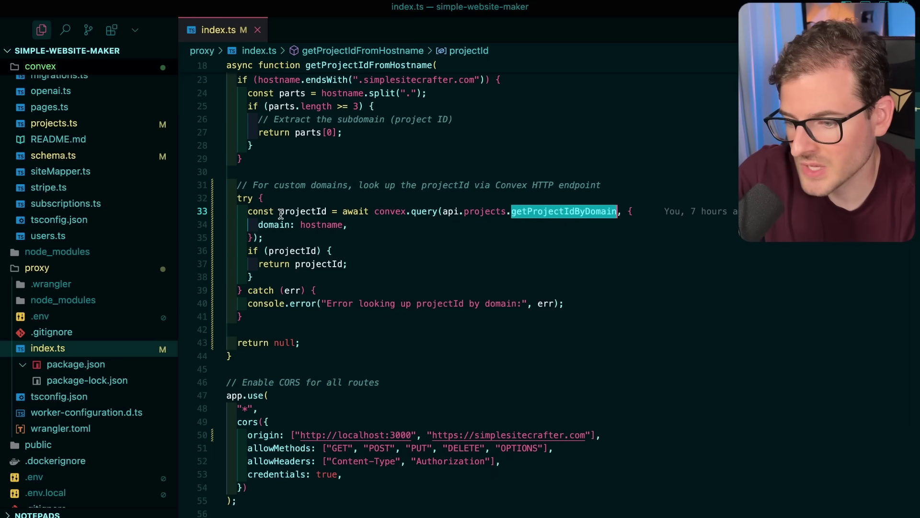
double_click(297, 211)
scroll(313, 202, up, 3)
scroll(334, 328, down, 2)
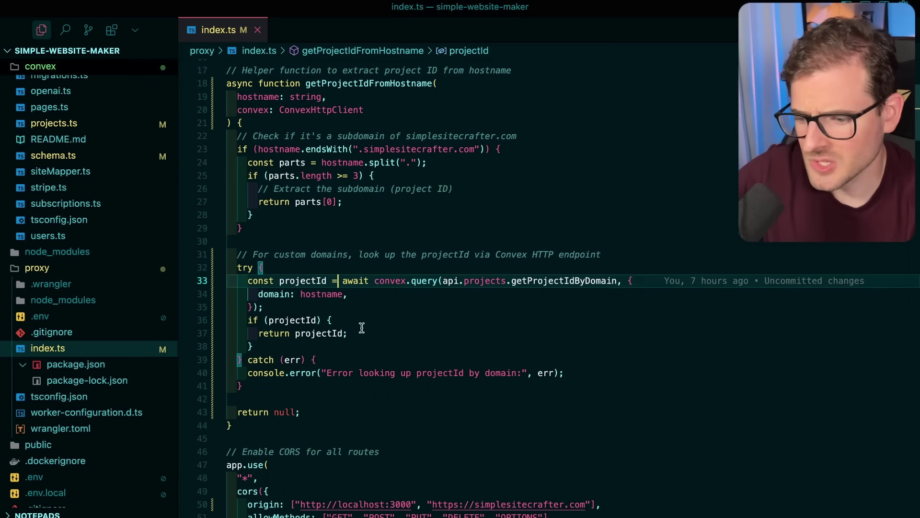
drag(248, 280, 348, 333)
click(297, 283)
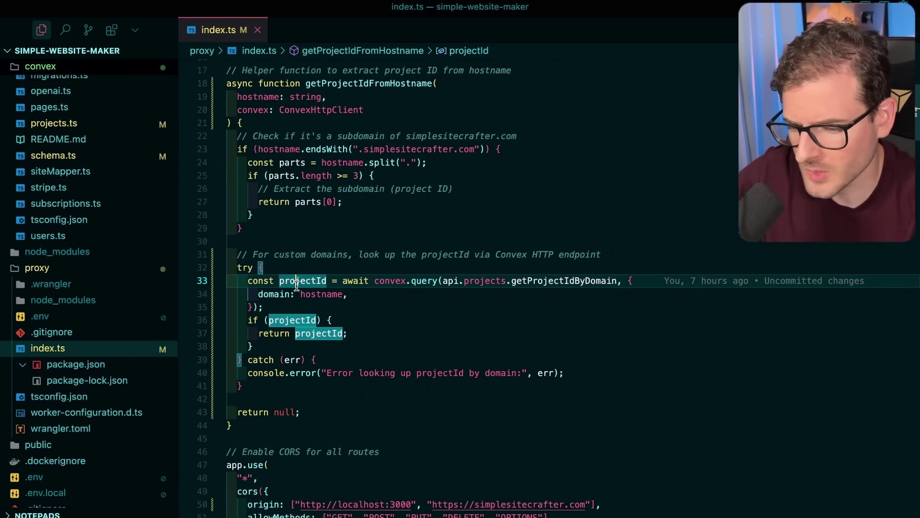
click(331, 242)
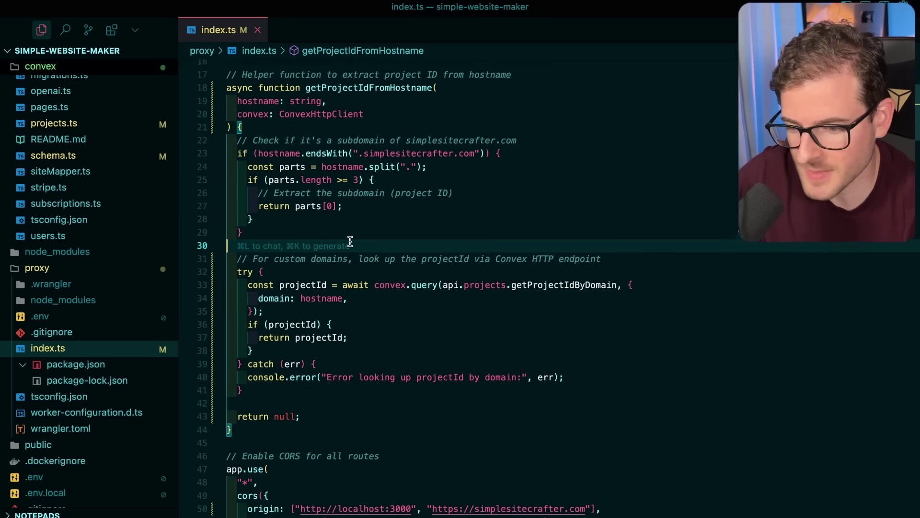
Follow getProjectIdFromHostname to its call in the handler and check the path: pagePath argument.
scroll(332, 242, up, 1)
double_click(363, 106)
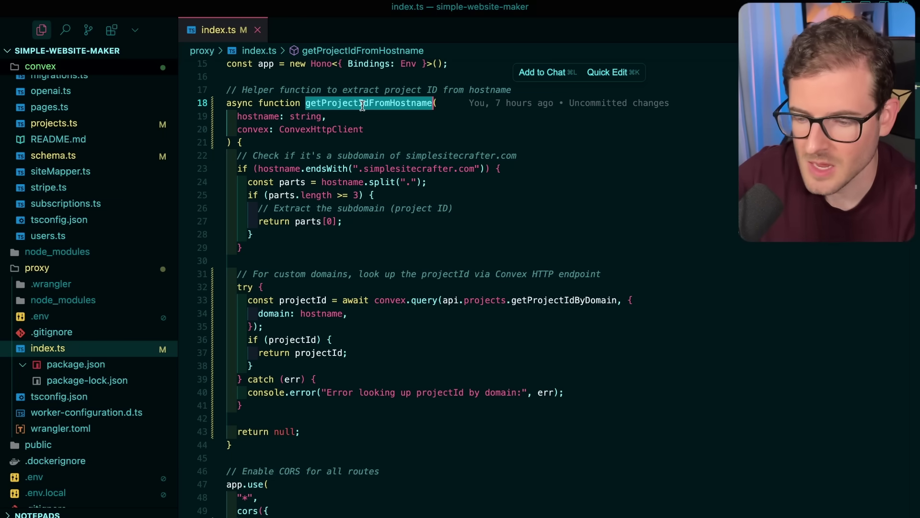
super+click(363, 105)
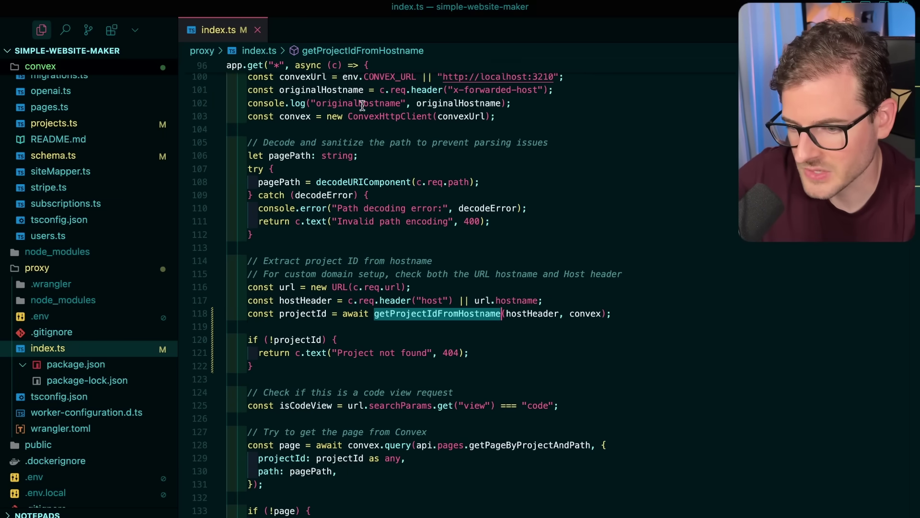
scroll(363, 197, down, 3)
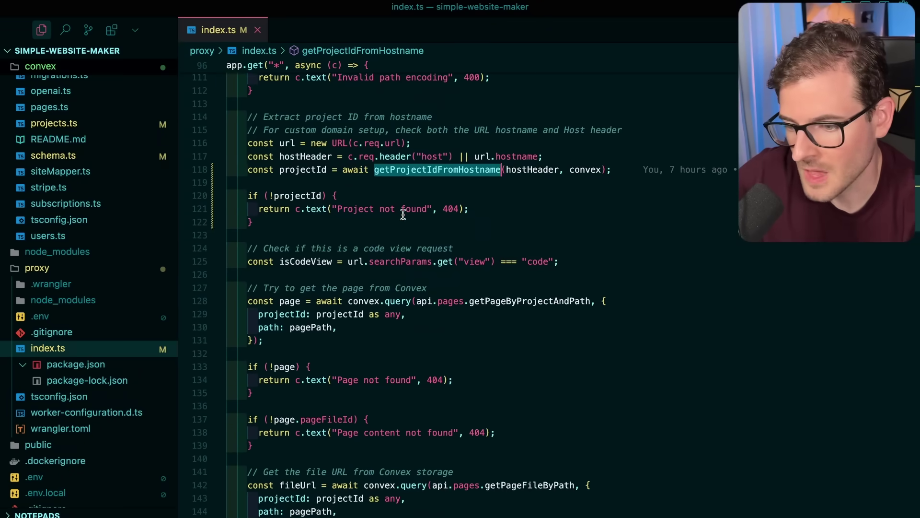
click(341, 201)
drag(259, 214, 339, 215)
click(339, 214)
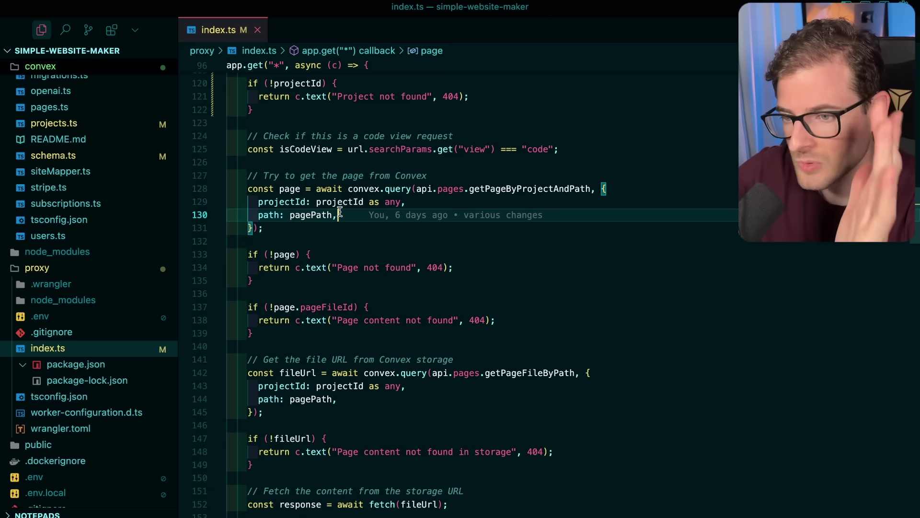
Examine the page lookup query on lines 128–131 and uses of the page variable.
drag(243, 186, 294, 243)
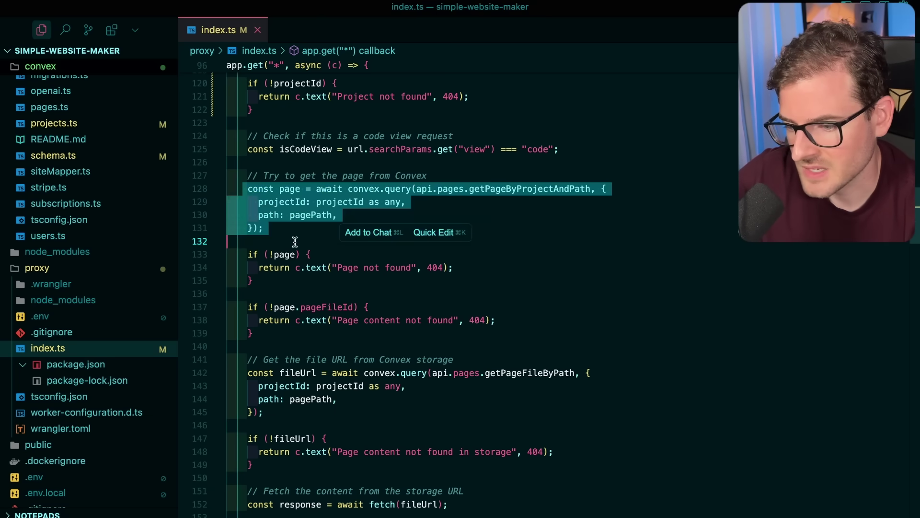
click(292, 229)
click(284, 191)
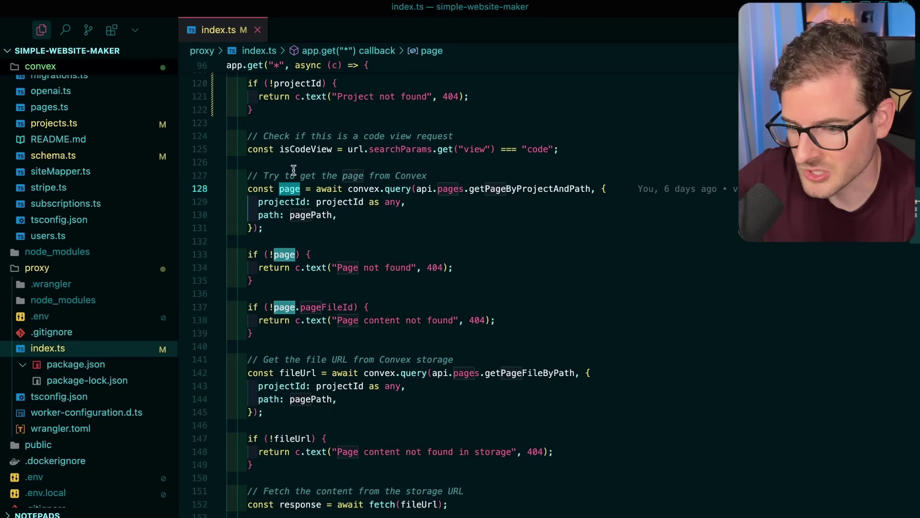
Select the getPageFileByPath file-URL lookup on lines 141–145 and trace fileUrl.
scroll(281, 211, down, 3)
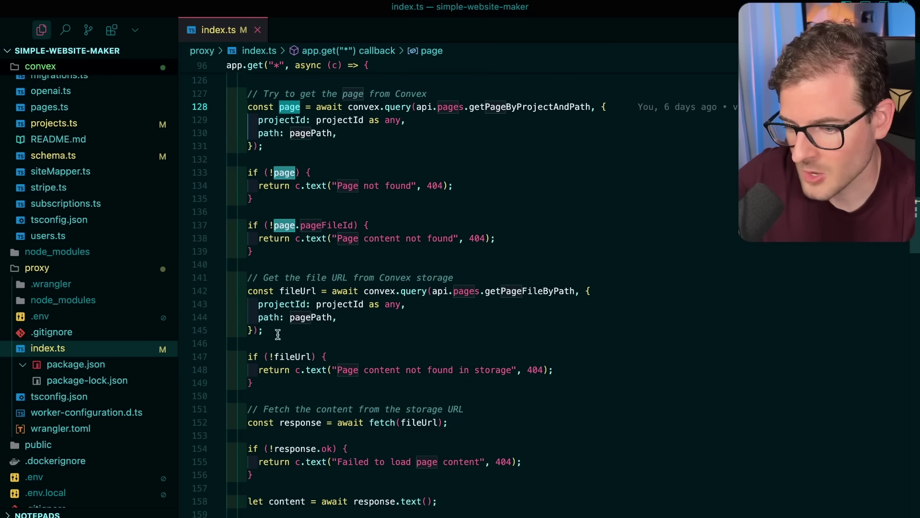
drag(278, 334, 253, 278)
click(291, 284)
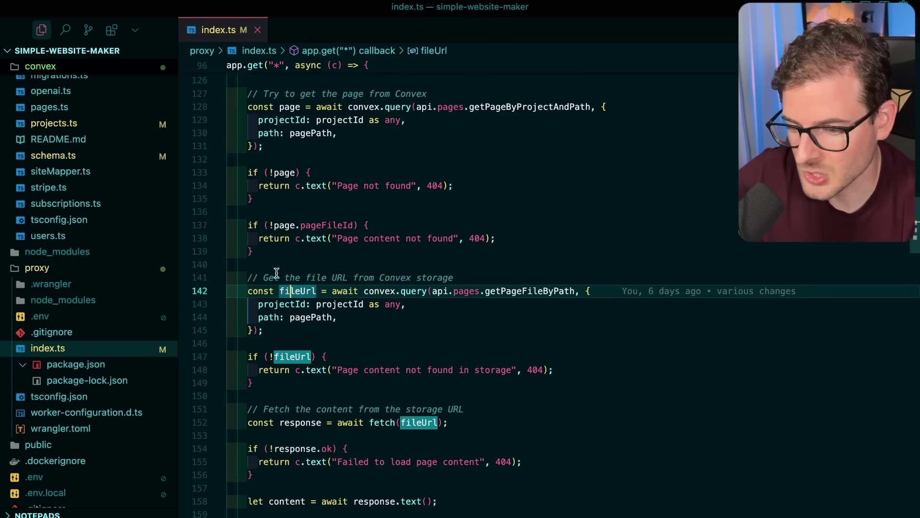
click(270, 329)
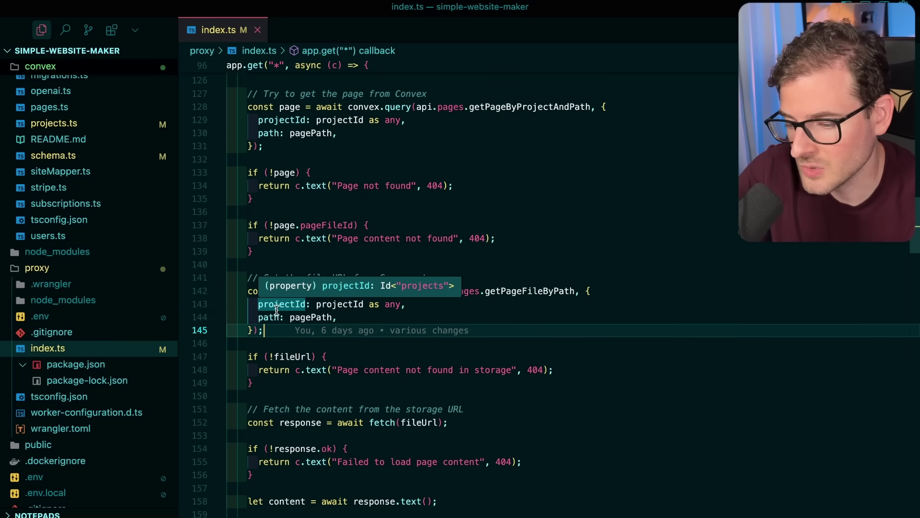
scroll(298, 189, up, 2)
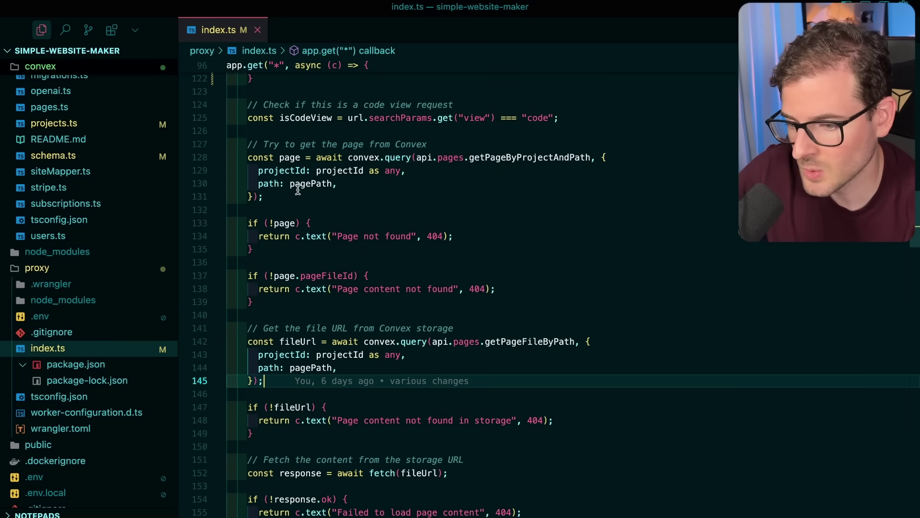
scroll(273, 352, down, 2)
drag(267, 315, 239, 261)
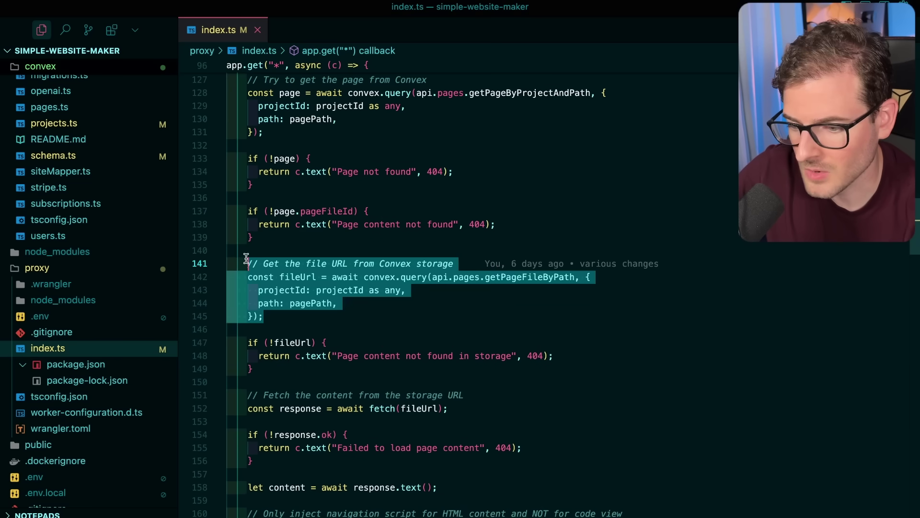
click(267, 315)
drag(267, 315, 239, 262)
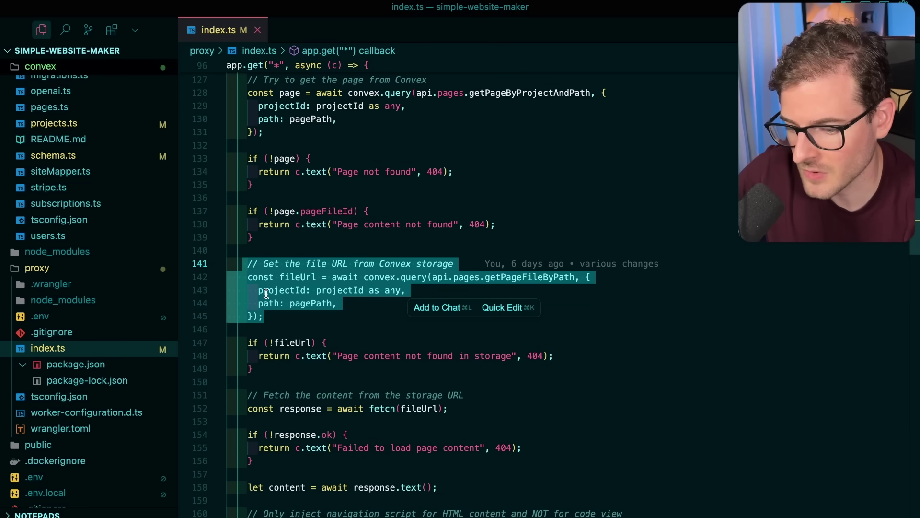
click(271, 312)
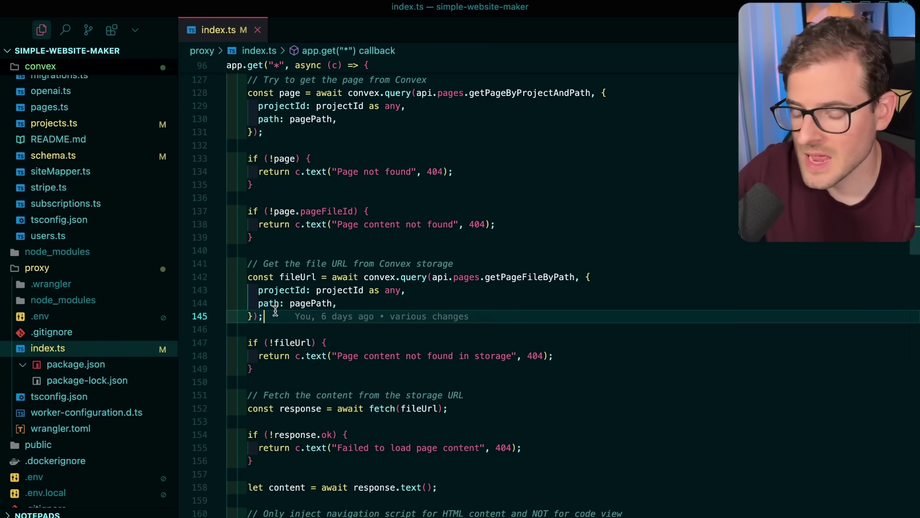
Bring up the Excalidraw diagram and look over the Cloudflare R2 database and its labels.
key(super+Tab)
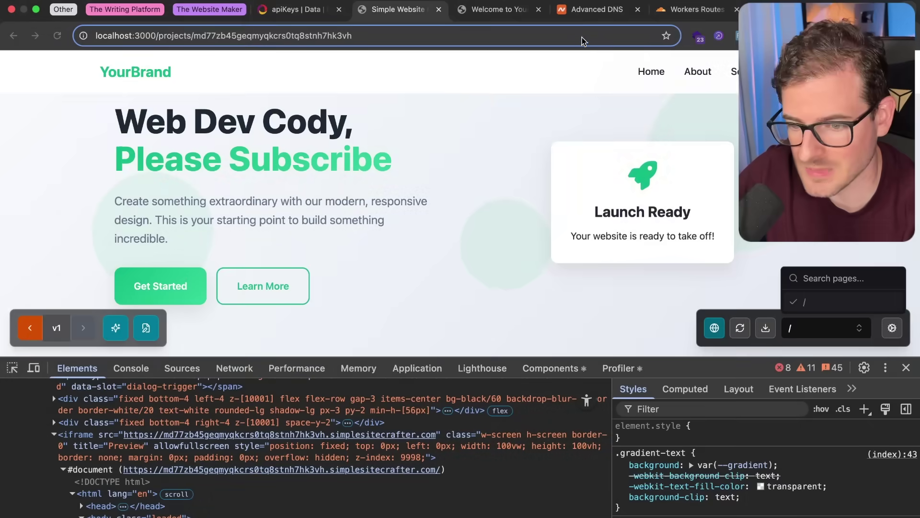
click(767, 10)
scroll(539, 338, right, 4)
scroll(540, 338, down, 2)
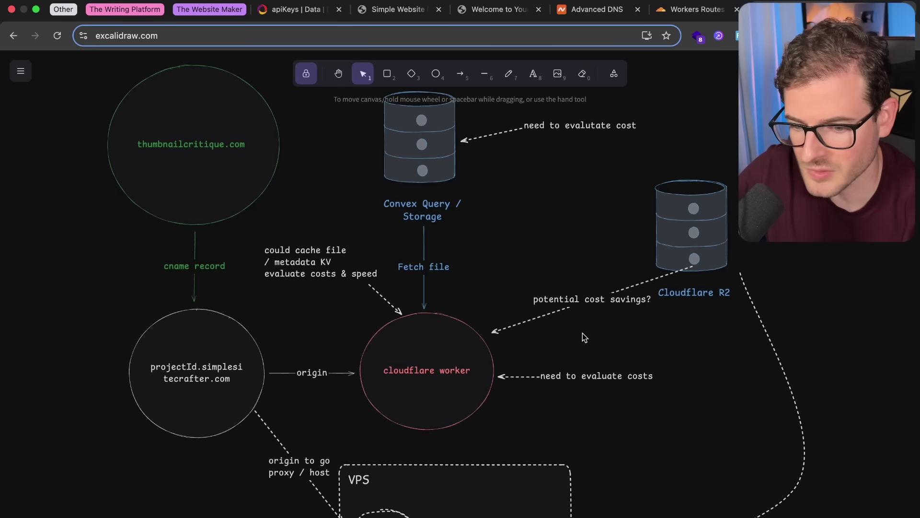
scroll(582, 332, right, 2)
scroll(583, 332, up, 1)
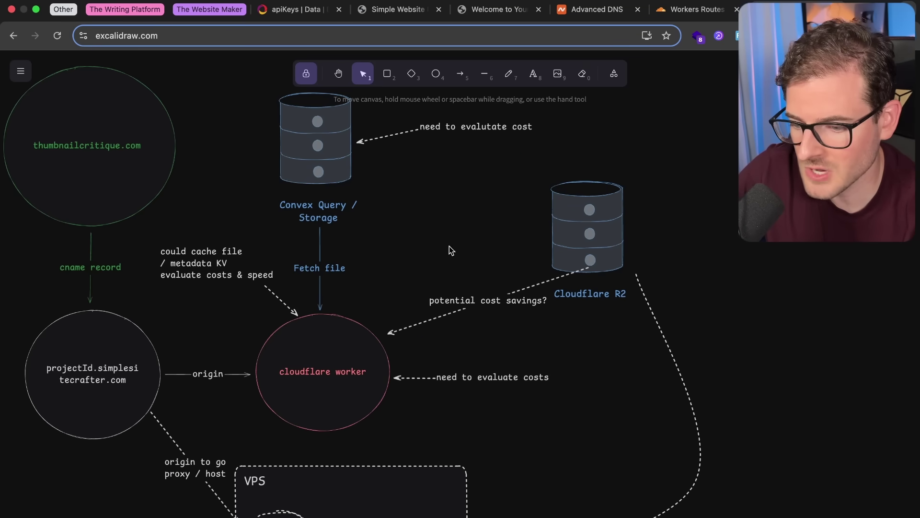
drag(701, 184, 381, 390)
click(733, 259)
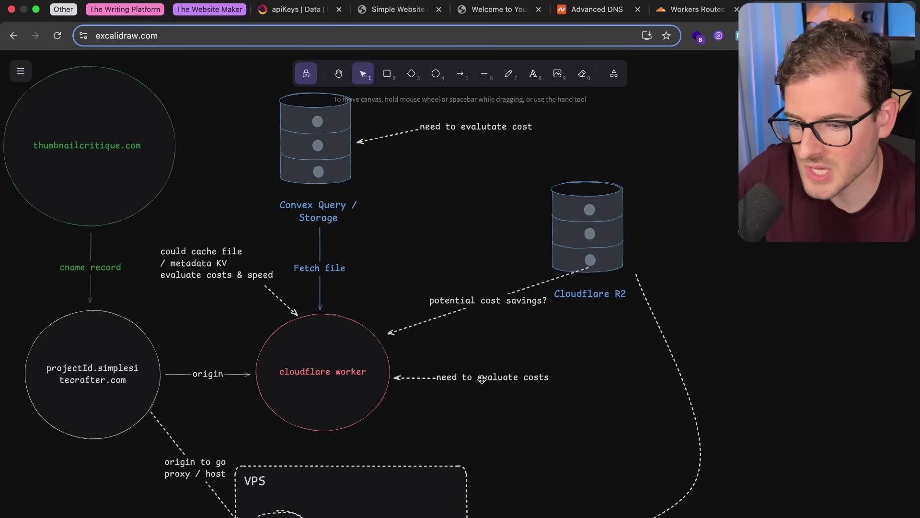
scroll(499, 333, right, 2)
scroll(498, 333, up, 1)
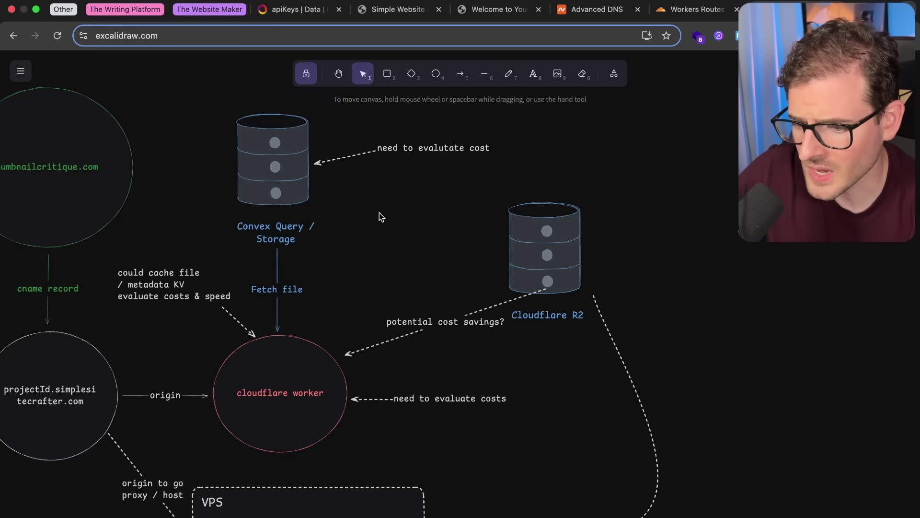
Draw a dashed rectangle beside the Convex database, then delete it.
key(l)
key(e)
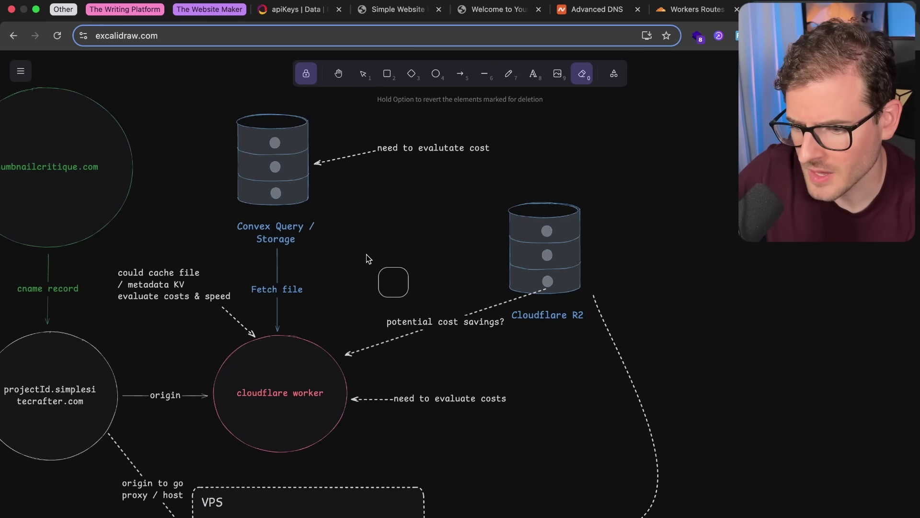
key(r)
mouse_move(343, 188)
mouse_down()
mouse_move(384, 238)
mouse_move(385, 229)
mouse_move(328, 192)
mouse_move(381, 226)
mouse_move(341, 158)
mouse_move(567, 212)
mouse_move(567, 163)
mouse_move(389, 258)
mouse_move(408, 316)
mouse_move(542, 219)
mouse_move(452, 283)
mouse_move(480, 240)
mouse_move(517, 229)
mouse_move(415, 254)
mouse_move(442, 240)
mouse_up()
key(Escape)
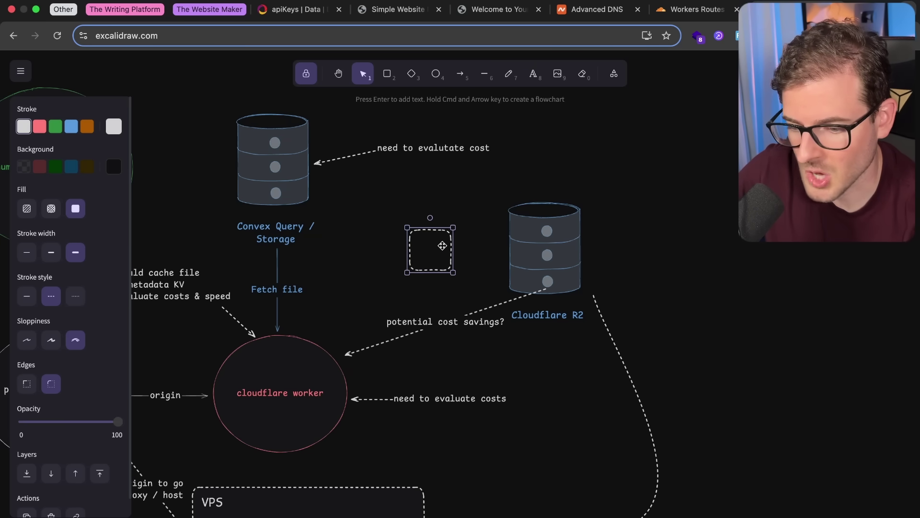
key(Delete)
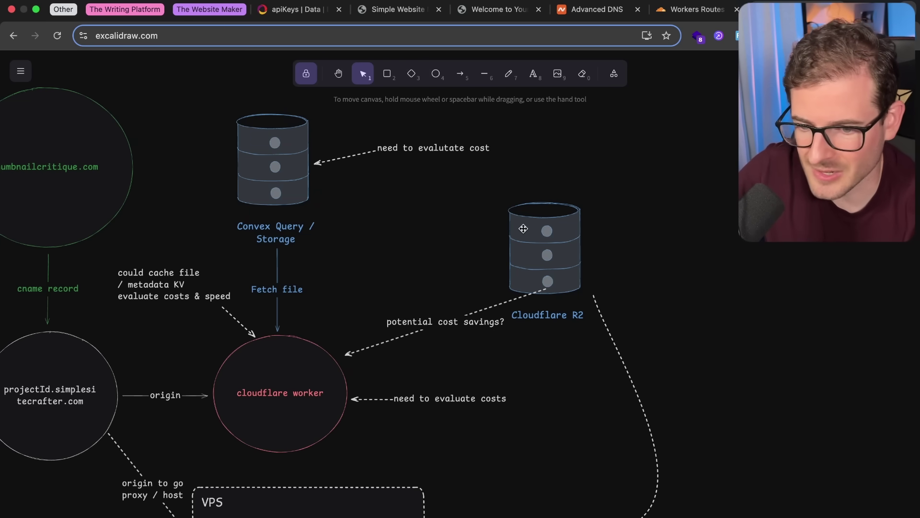
Fold the navigation-script if-block on line 162 of index.ts.
key(super+Tab)
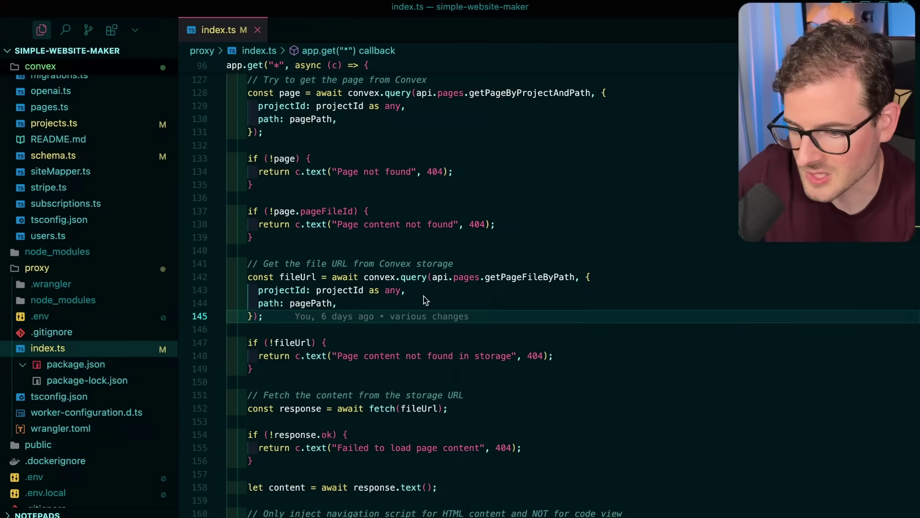
scroll(281, 144, down, 10)
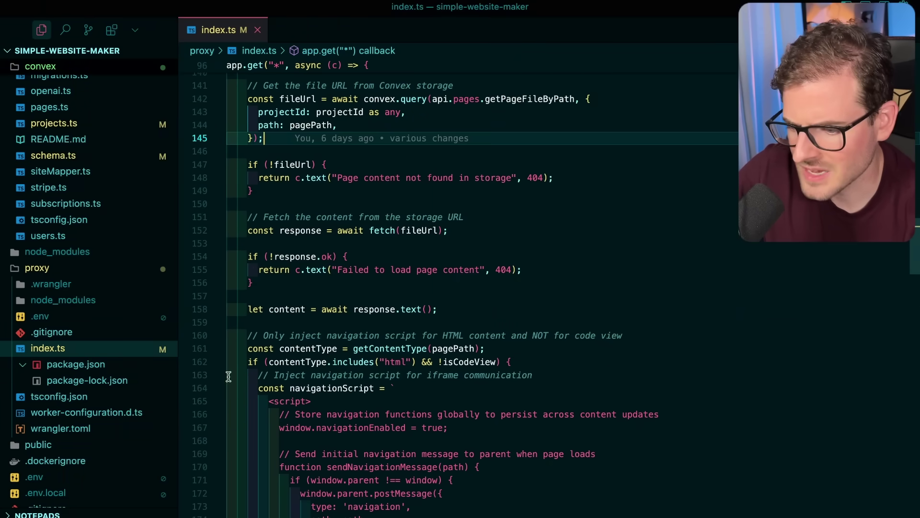
click(219, 362)
scroll(326, 363, down, 1)
scroll(326, 363, down, 5)
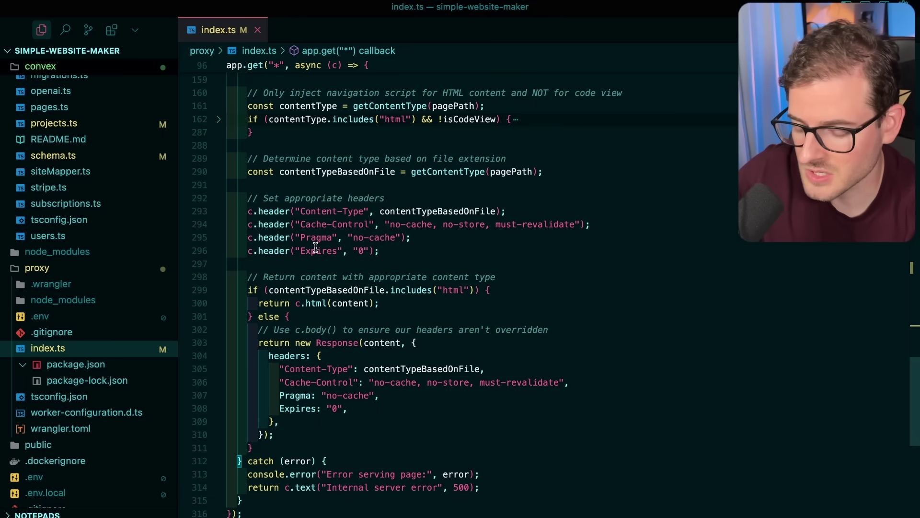
scroll(332, 206, down, 2)
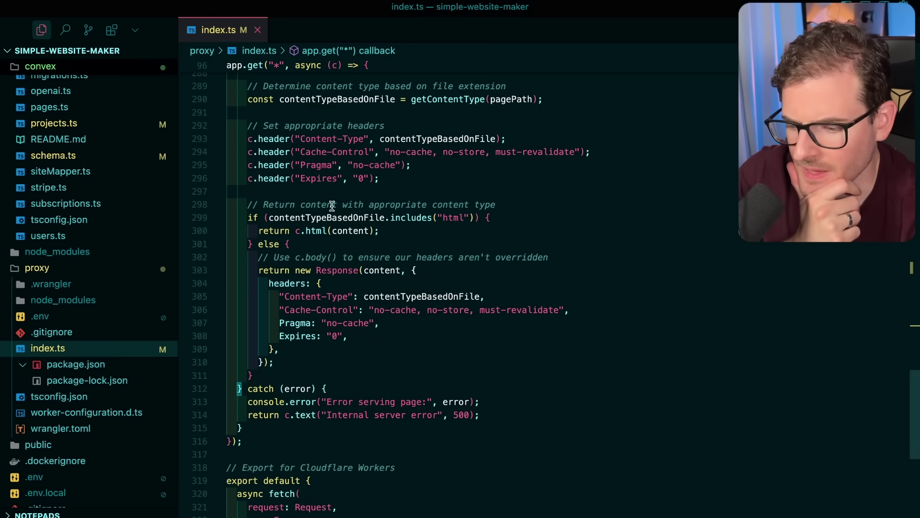
Review the Pragma and Content-Type no-cache header lines around line 293.
click(298, 165)
scroll(410, 165, up, 3)
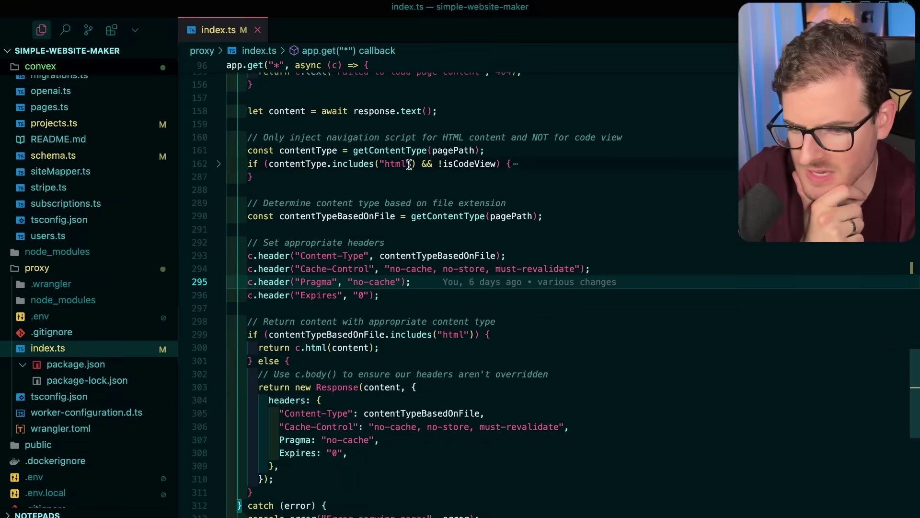
scroll(410, 165, up, 1)
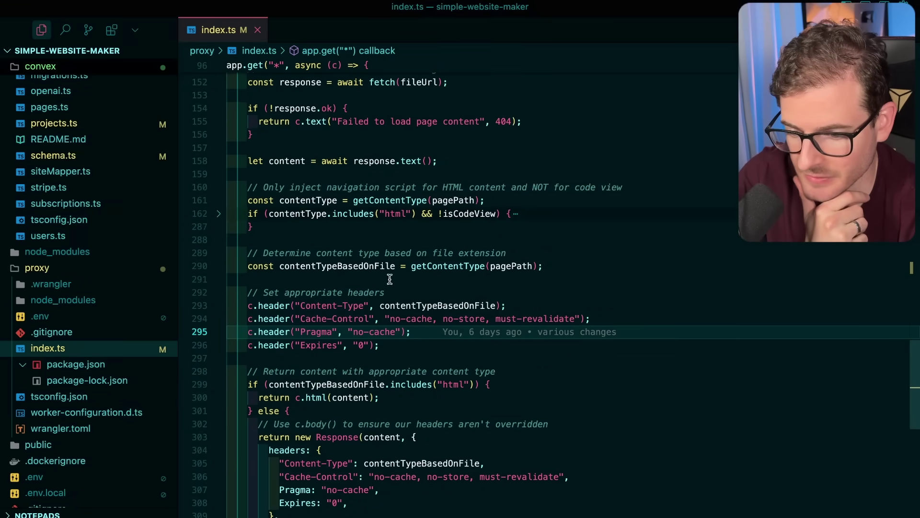
mouse_move(394, 266)
drag(296, 323, 405, 332)
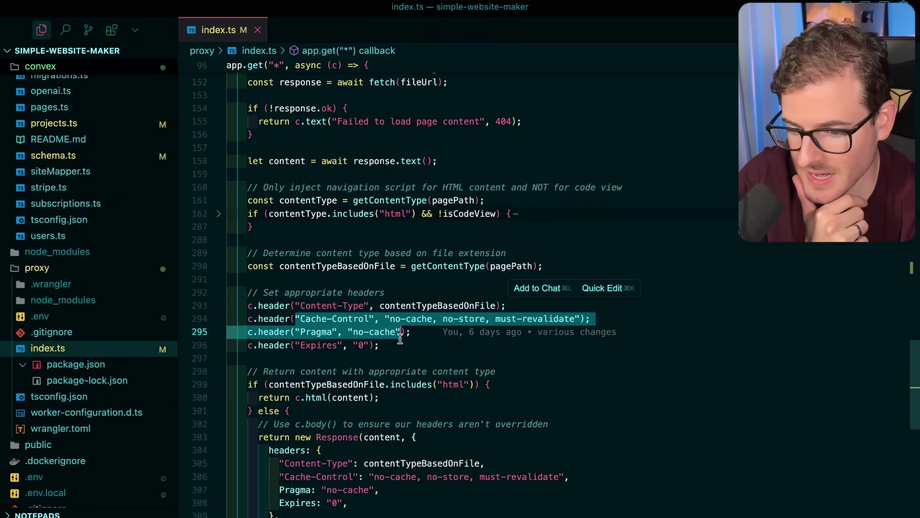
click(393, 345)
scroll(383, 288, down, 1)
click(497, 247)
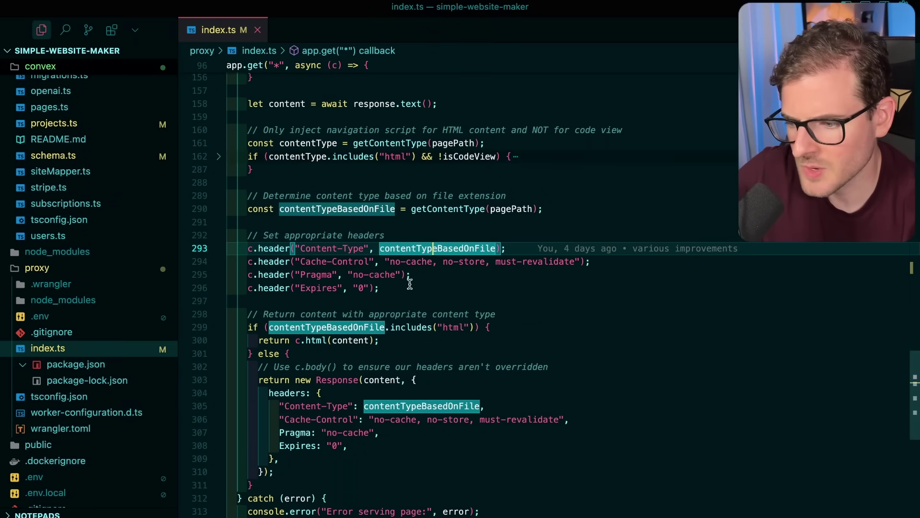
key(super+Tab)
scroll(196, 245, left, 2)
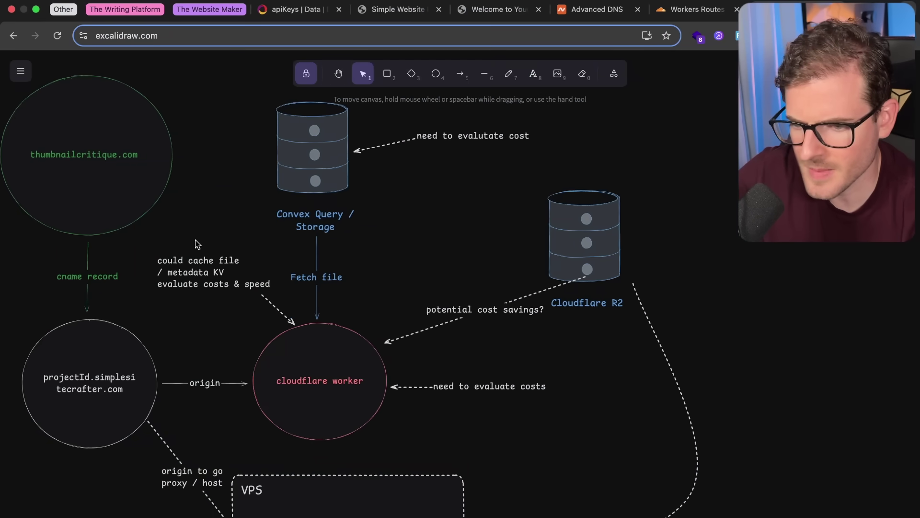
scroll(197, 245, left, 3)
scroll(197, 245, up, 1)
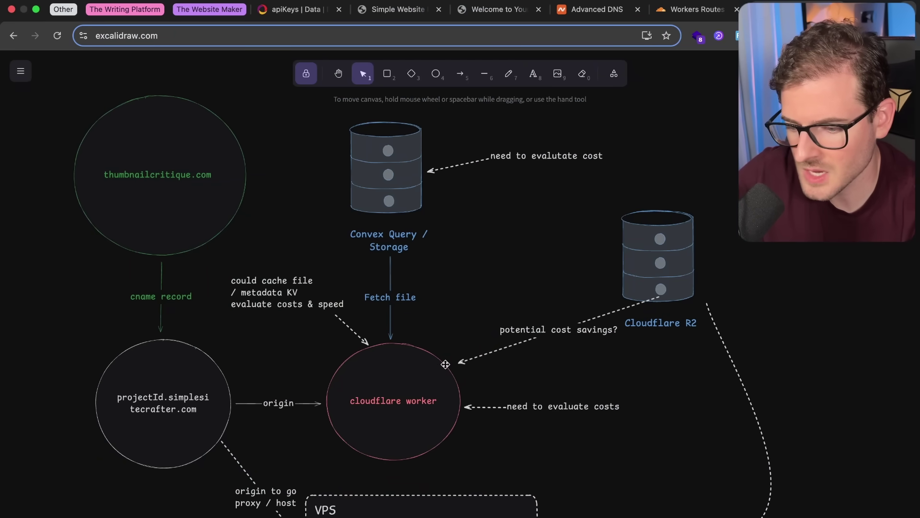
click(402, 372)
double_click(395, 379)
click(458, 329)
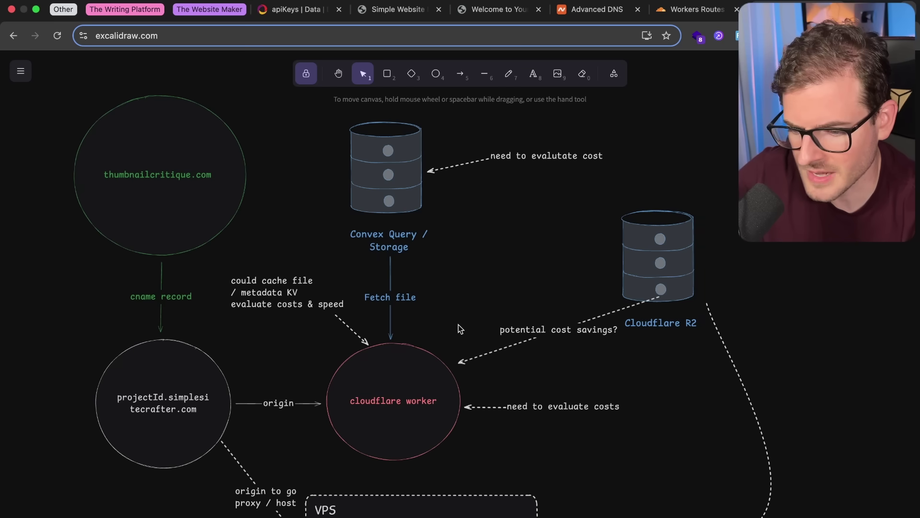
scroll(470, 321, down, 5)
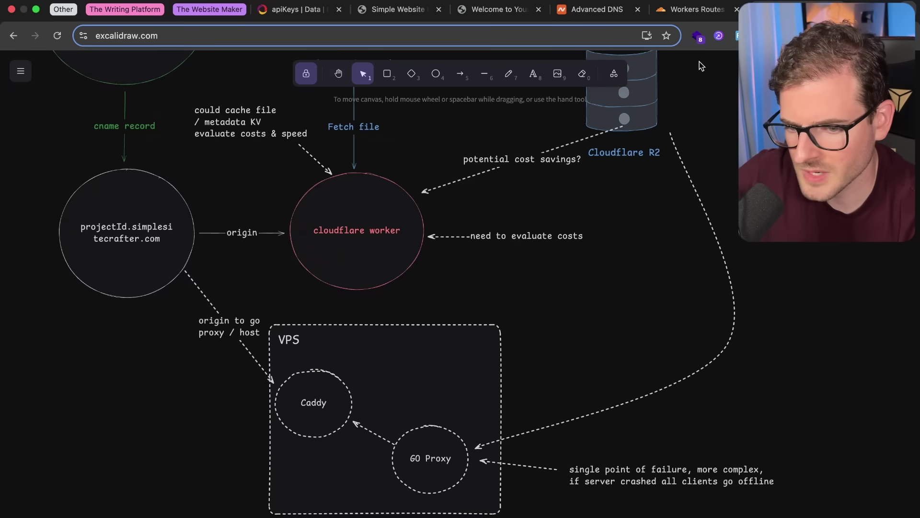
scroll(553, 312, down, 2)
scroll(553, 312, up, 2)
scroll(553, 312, right, 1)
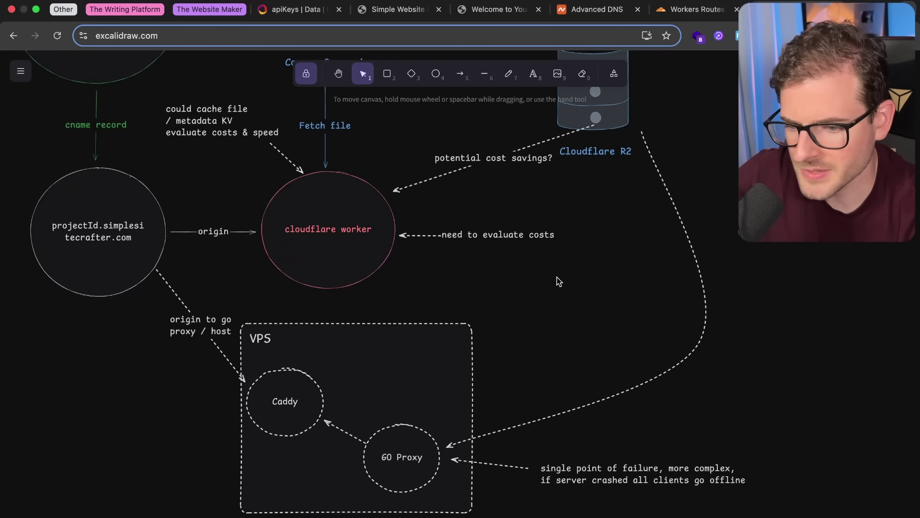
scroll(559, 282, up, 5)
scroll(559, 282, left, 1)
drag(290, 113, 693, 485)
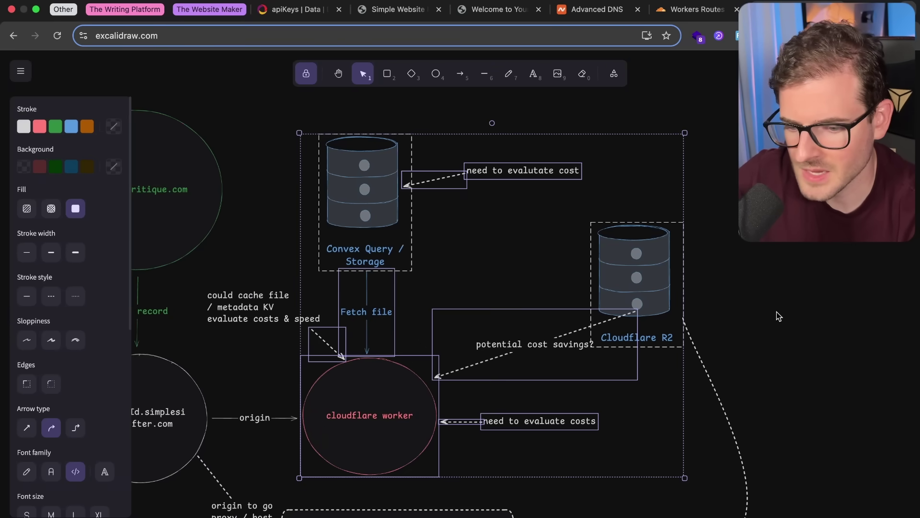
click(413, 323)
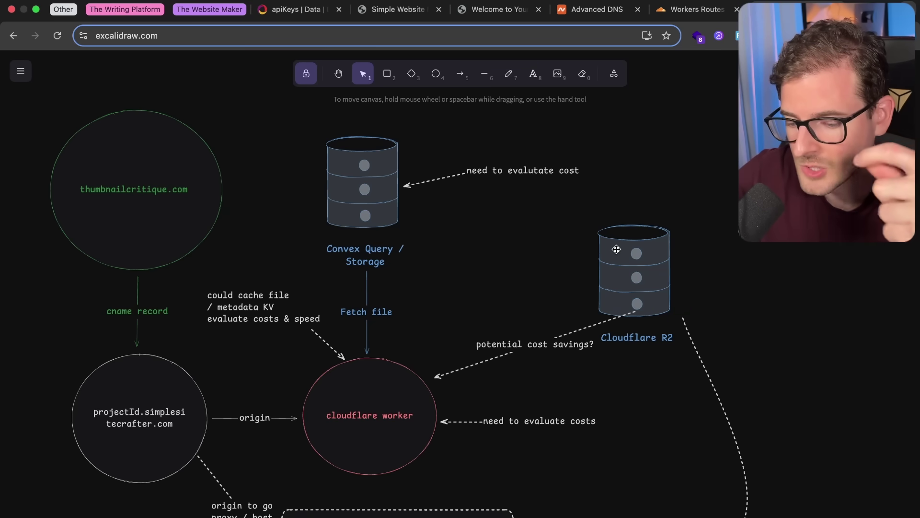
Move the GO Proxy circle slightly up inside the VPS box.
scroll(422, 322, down, 5)
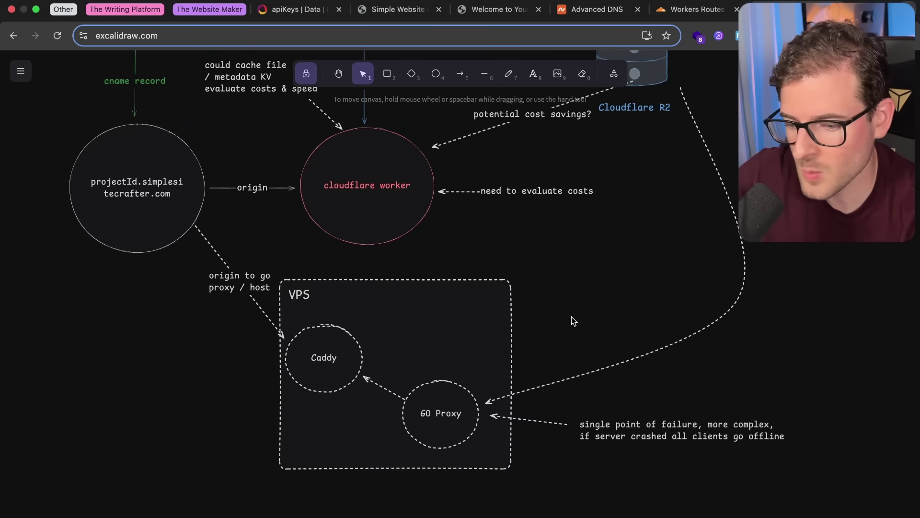
scroll(379, 202, up, 2)
click(362, 259)
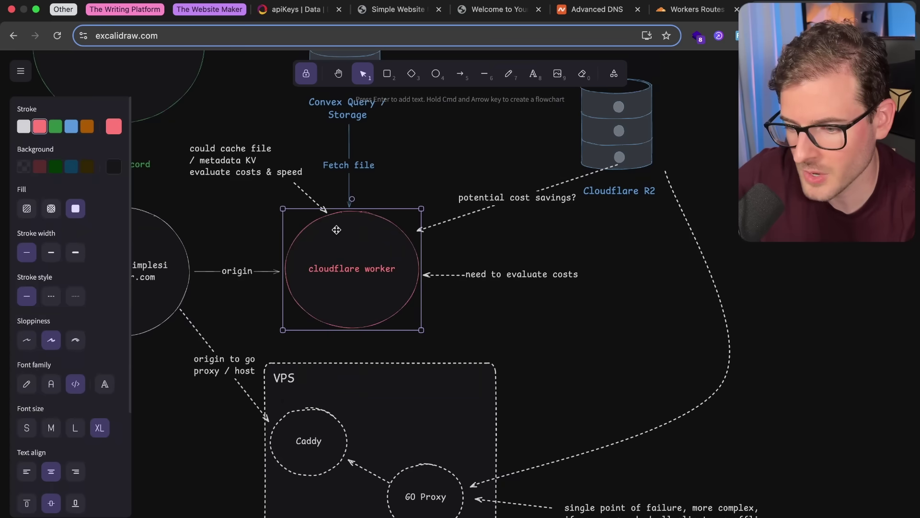
scroll(282, 318, left, 2)
click(232, 378)
scroll(230, 336, down, 2)
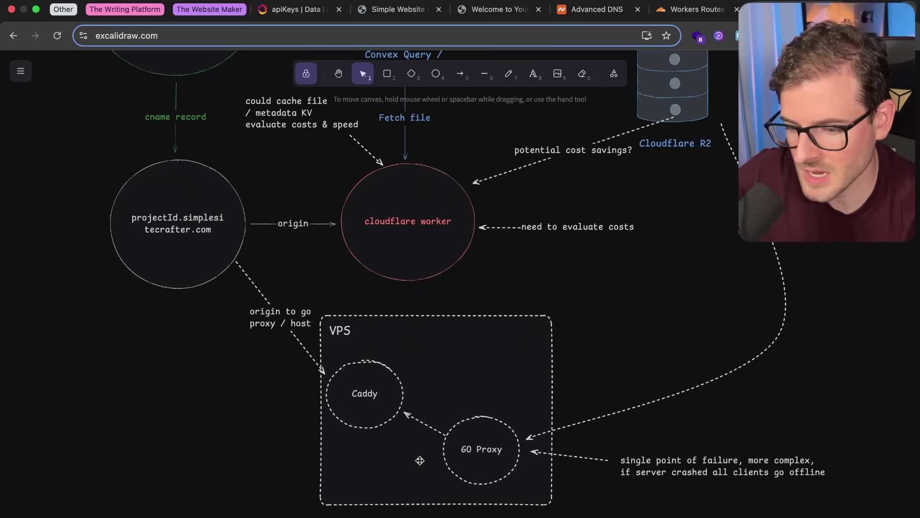
drag(481, 442, 475, 439)
key(Escape)
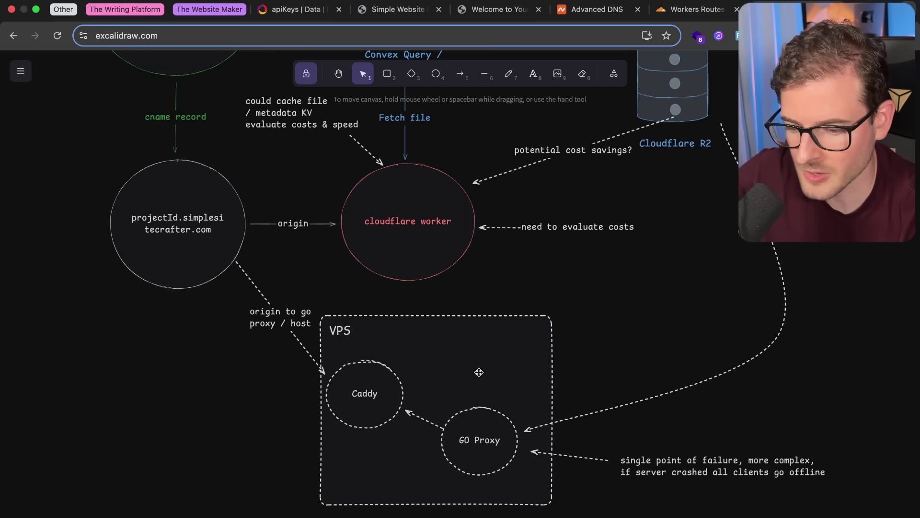
Nudge Caddy and GO Proxy into their final spots within the VPS box.
drag(364, 393, 375, 385)
click(231, 413)
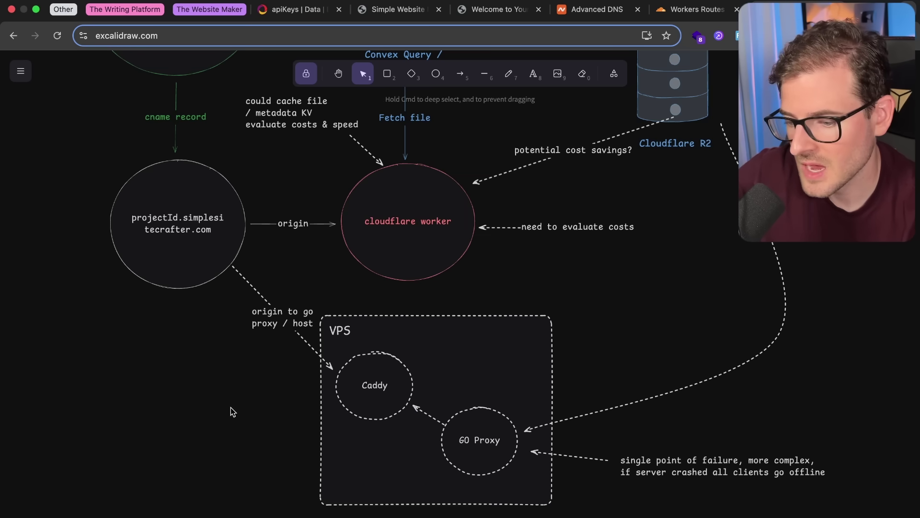
click(367, 379)
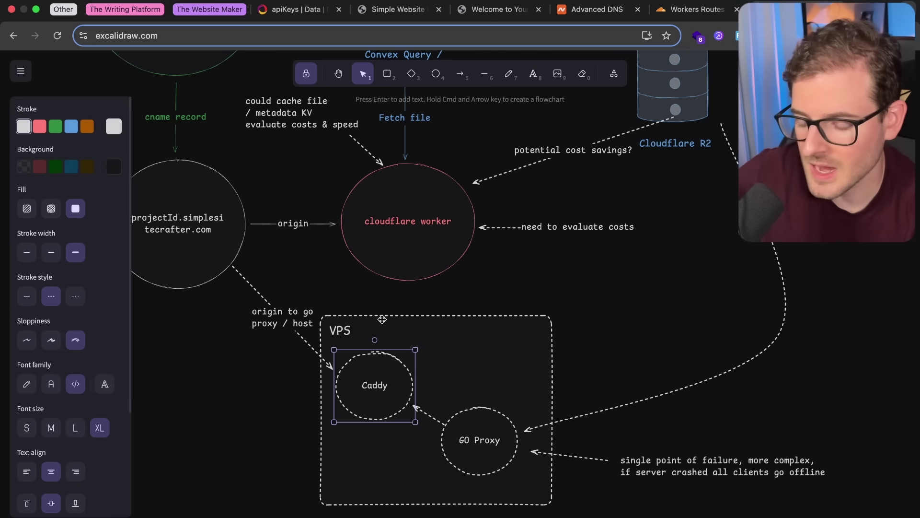
click(230, 382)
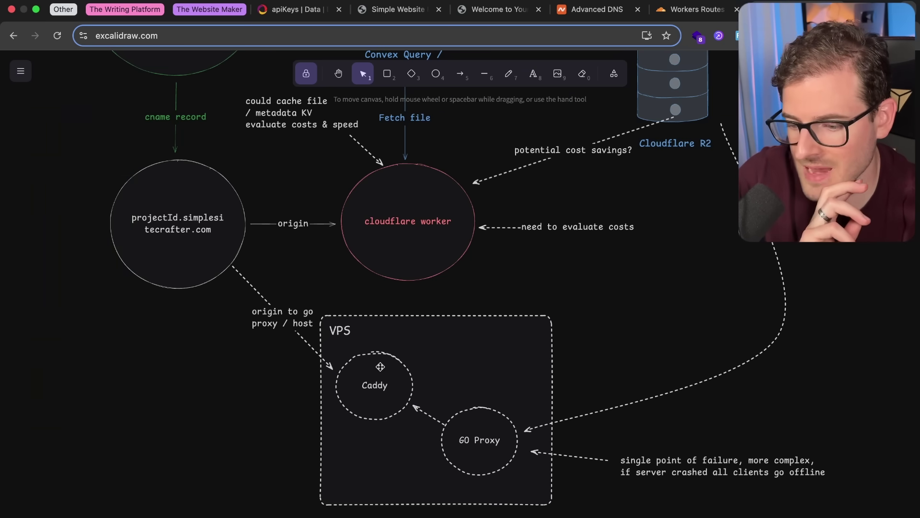
drag(384, 398, 382, 402)
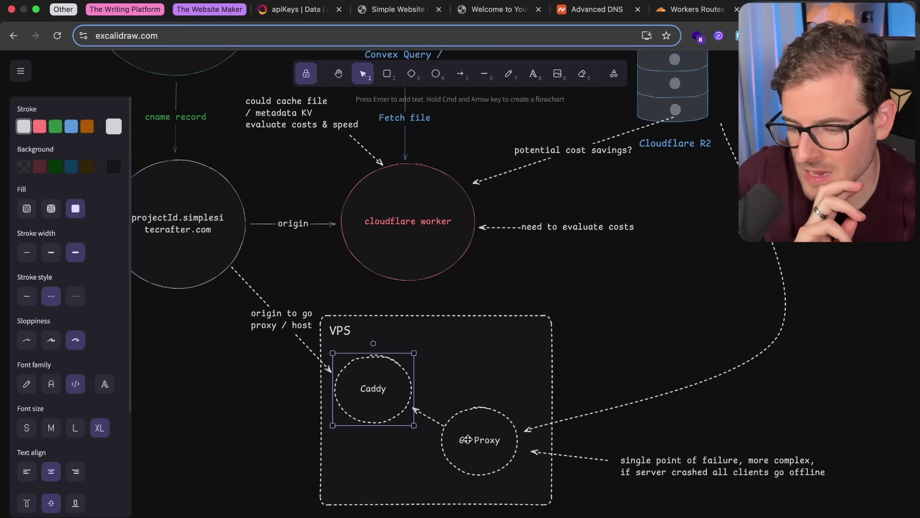
drag(464, 438, 463, 440)
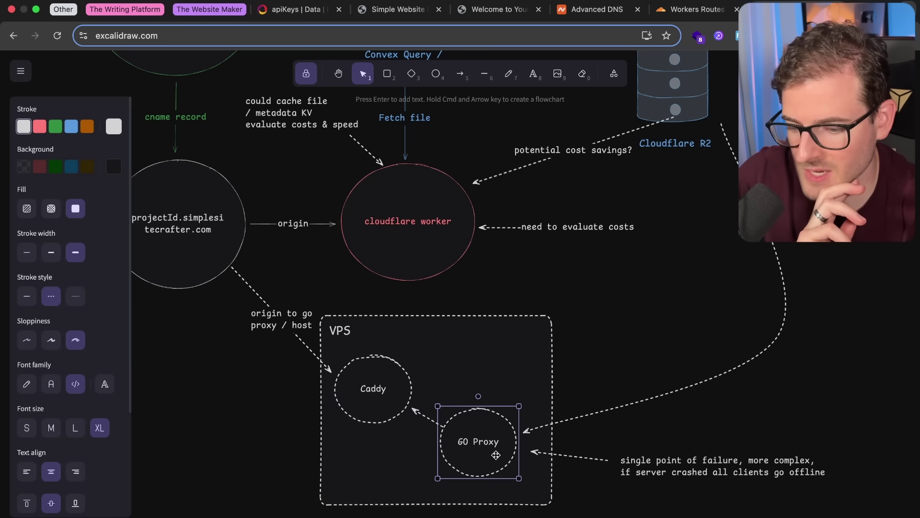
click(618, 307)
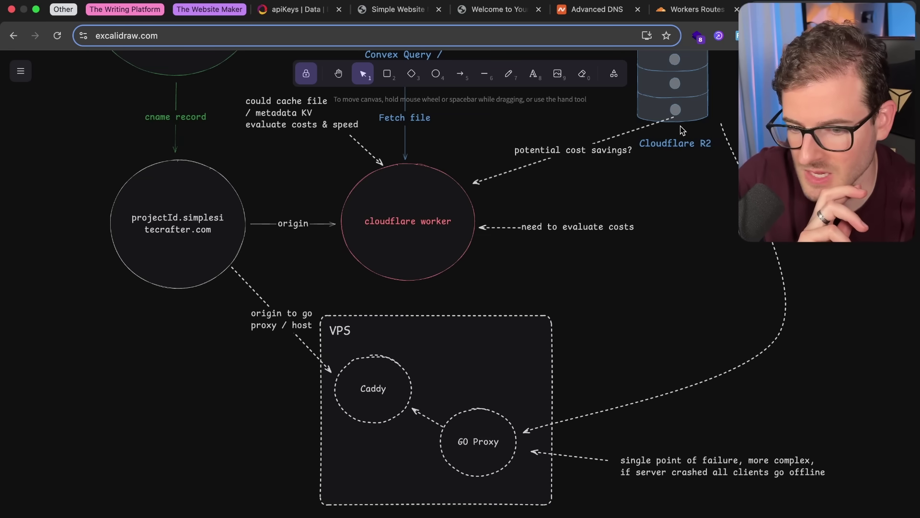
Draw a circle above GO Proxy in the VPS box and label it 'redis'.
scroll(657, 294, down, 1)
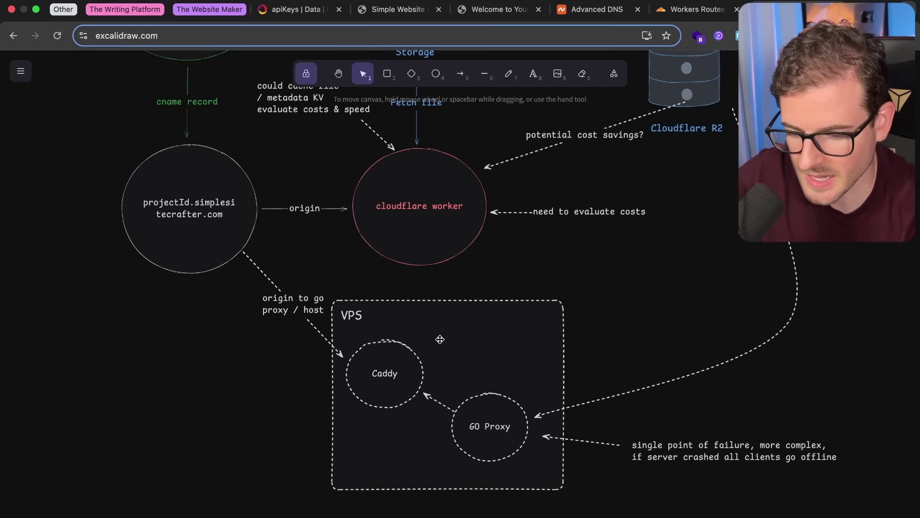
key(r)
key(o)
mouse_move(473, 348)
mouse_down()
mouse_move(478, 359)
mouse_move(476, 339)
mouse_up()
key(Return)
text(redis)
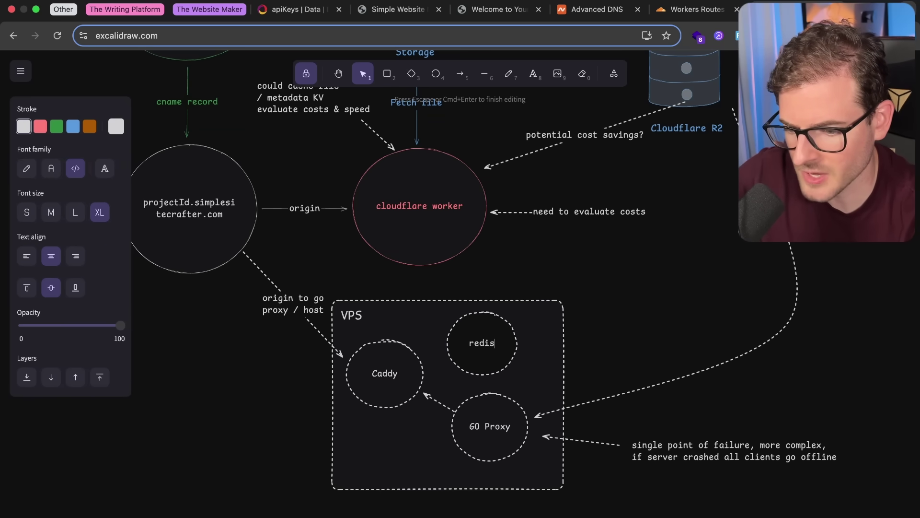
click(491, 369)
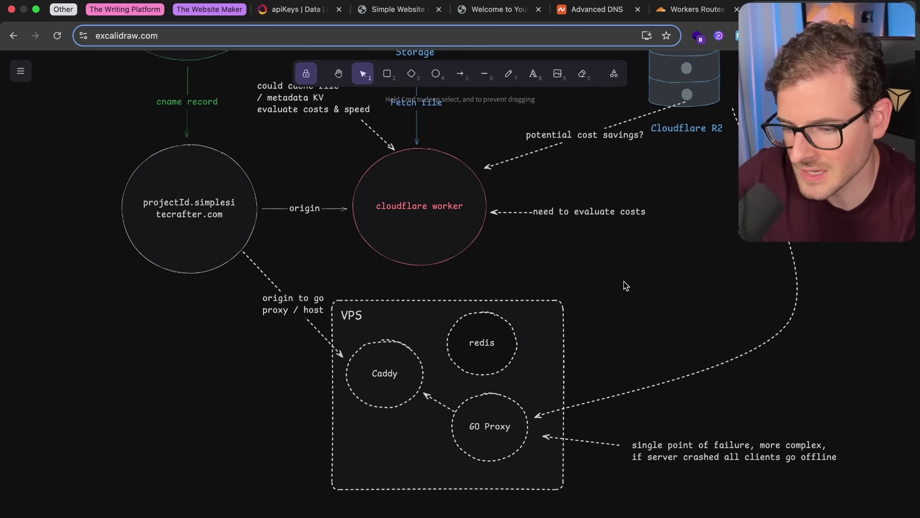
Check the VPS box contents and glance at the site preview before returning to the diagram.
mouse_move(622, 286)
mouse_down()
mouse_move(276, 515)
mouse_move(249, 508)
mouse_move(482, 384)
mouse_move(629, 280)
mouse_up()
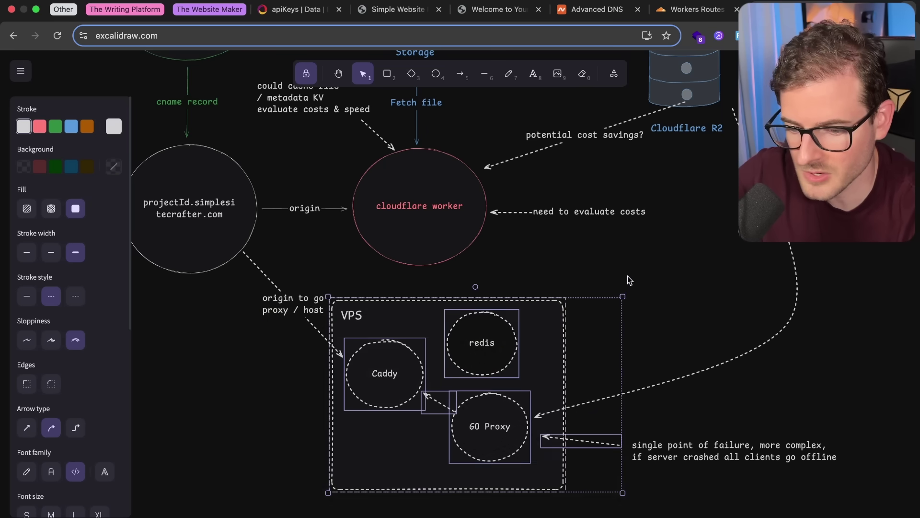
click(352, 305)
click(334, 285)
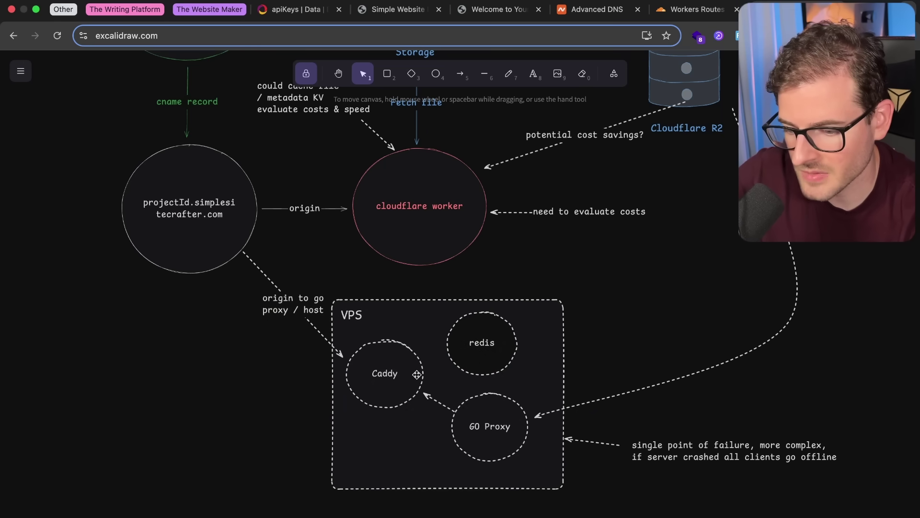
click(398, 9)
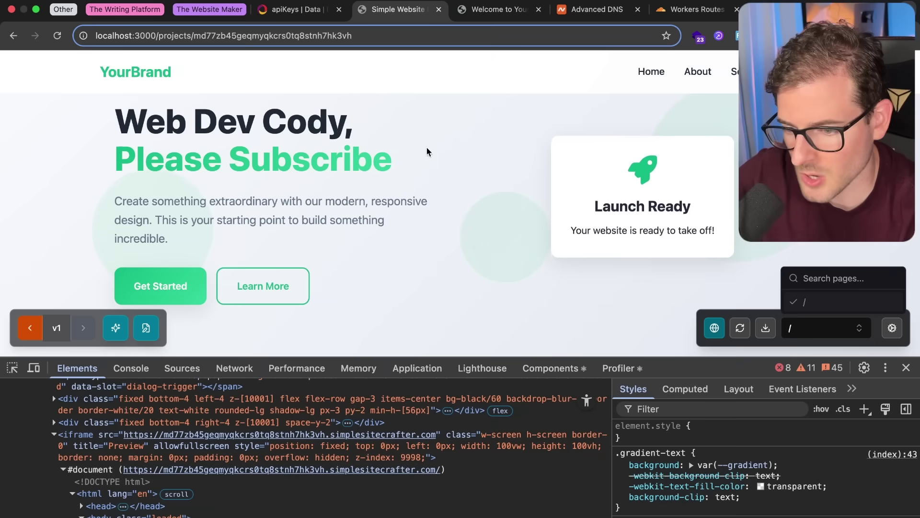
key(super+9)
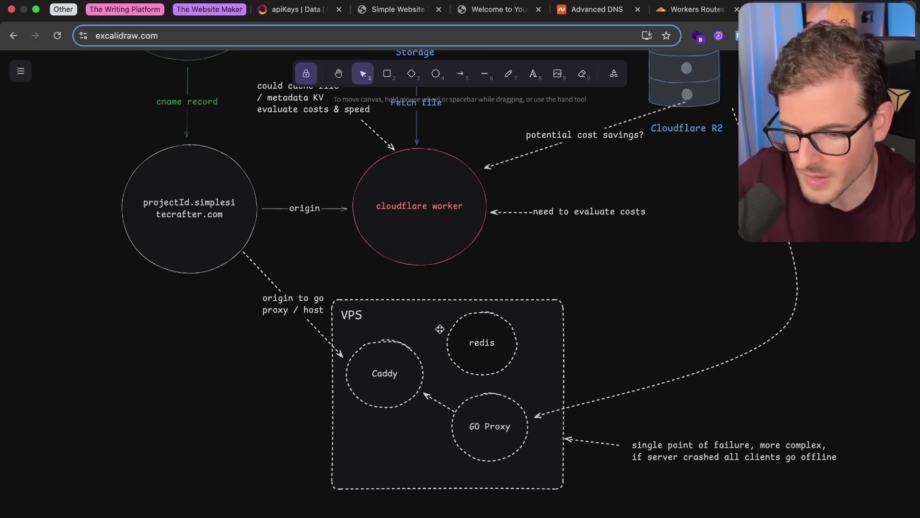
Move the single-point-of-failure note up and reattach its dashed arrow to the note text.
scroll(440, 329, down, 2)
scroll(440, 329, right, 4)
drag(647, 415, 634, 388)
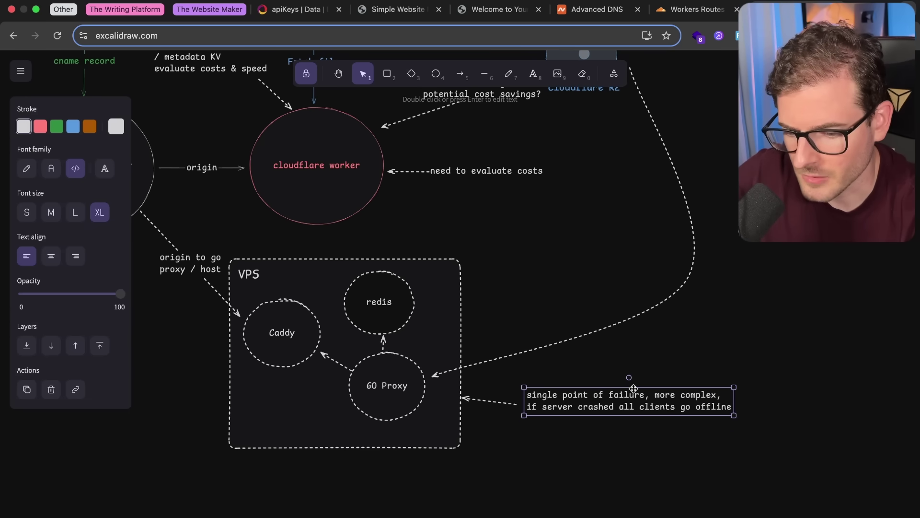
click(507, 417)
click(515, 404)
drag(517, 403, 524, 402)
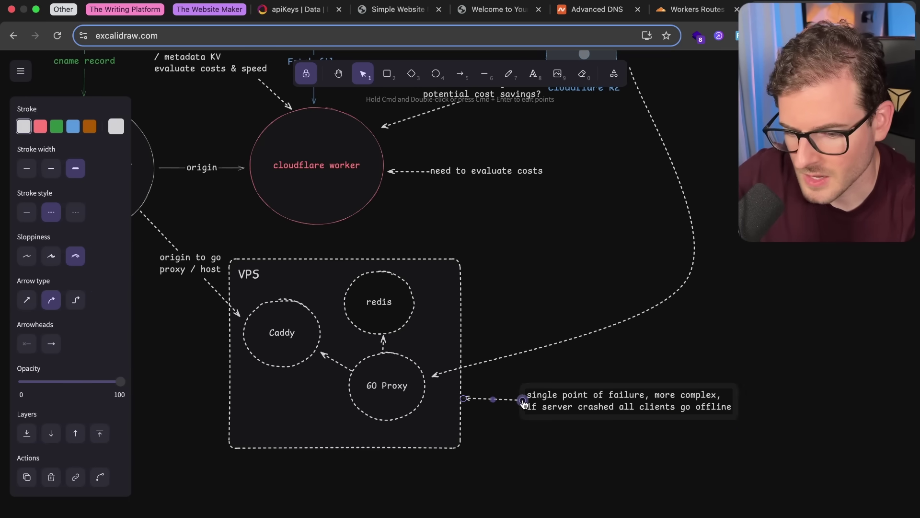
click(628, 396)
drag(629, 396, 616, 396)
click(555, 360)
Pan up to review the Cloudflare worker and projectId circles in the diagram.
scroll(555, 360, up, 3)
scroll(556, 359, left, 3)
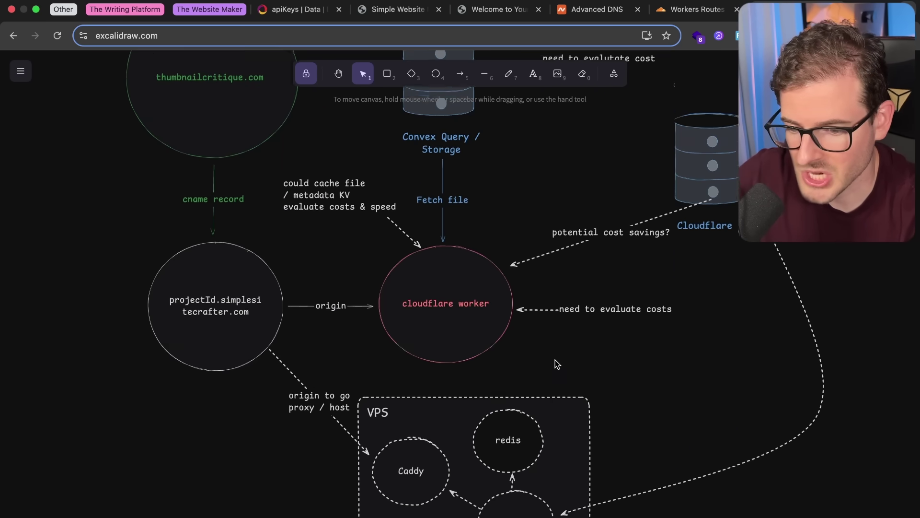
scroll(555, 359, up, 3)
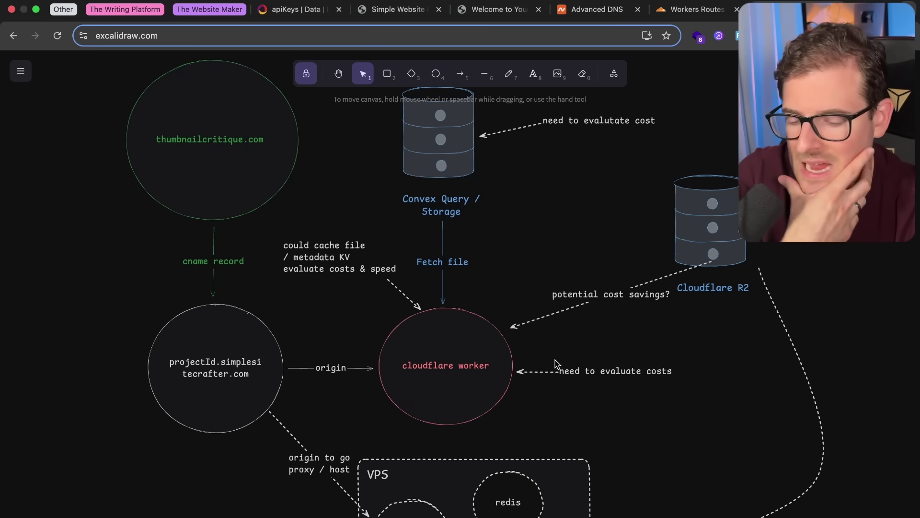
scroll(555, 359, up, 2)
scroll(555, 360, left, 1)
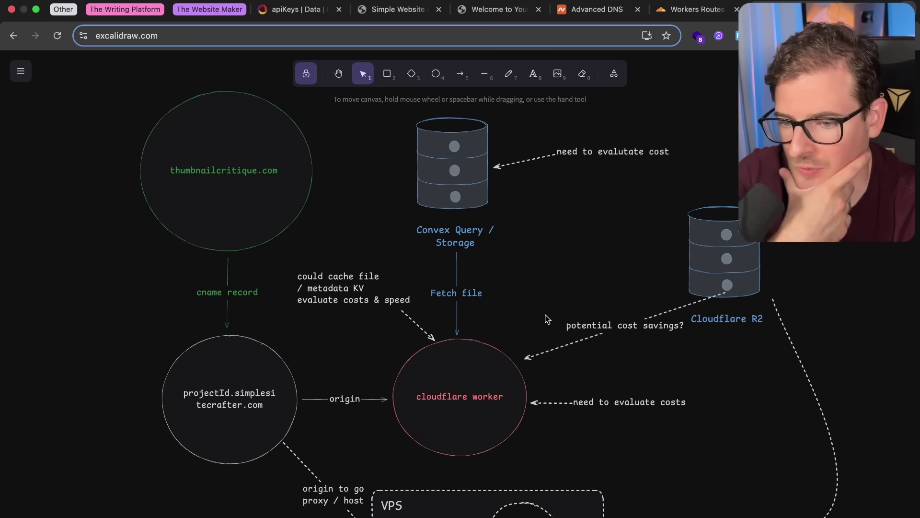
scroll(547, 319, down, 1)
scroll(547, 319, right, 1)
click(463, 354)
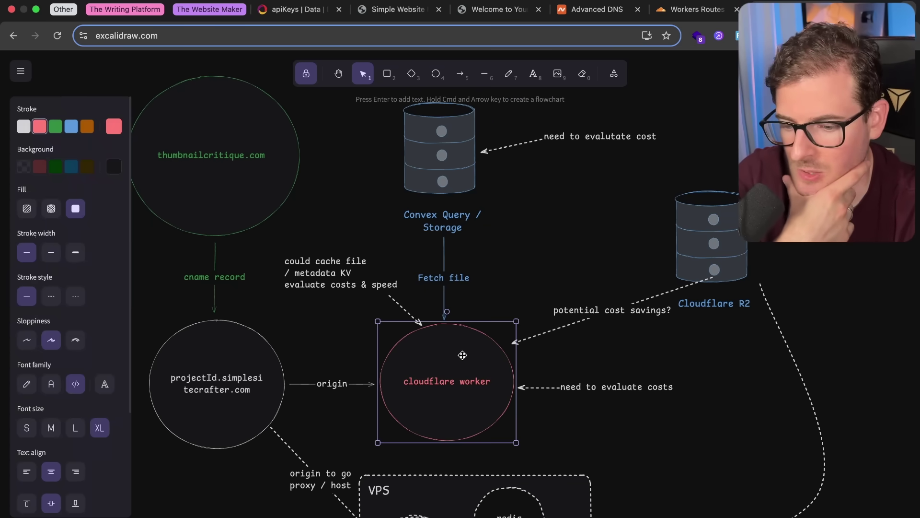
click(531, 249)
scroll(530, 249, up, 3)
scroll(531, 249, left, 2)
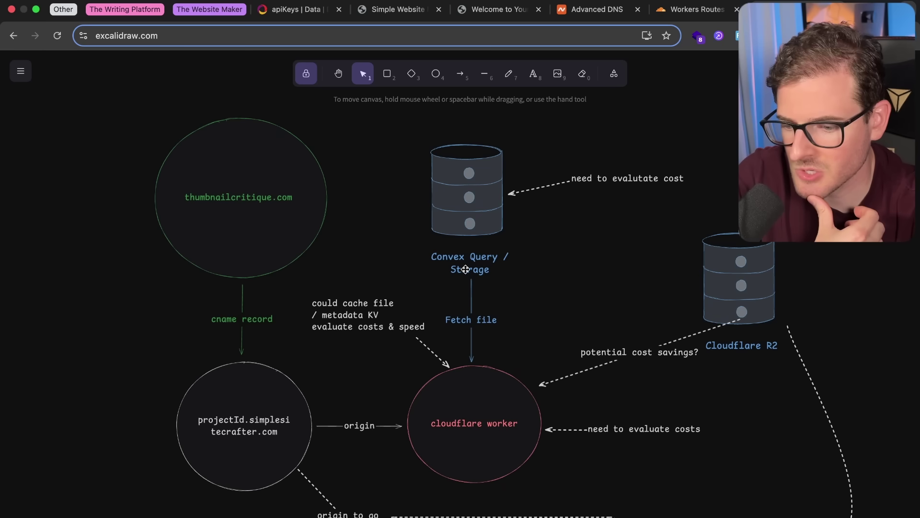
click(479, 395)
click(541, 305)
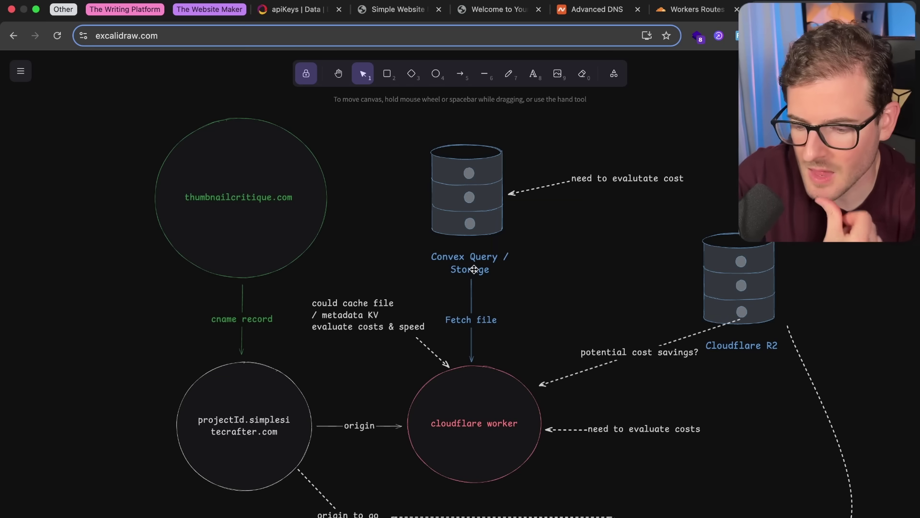
click(234, 431)
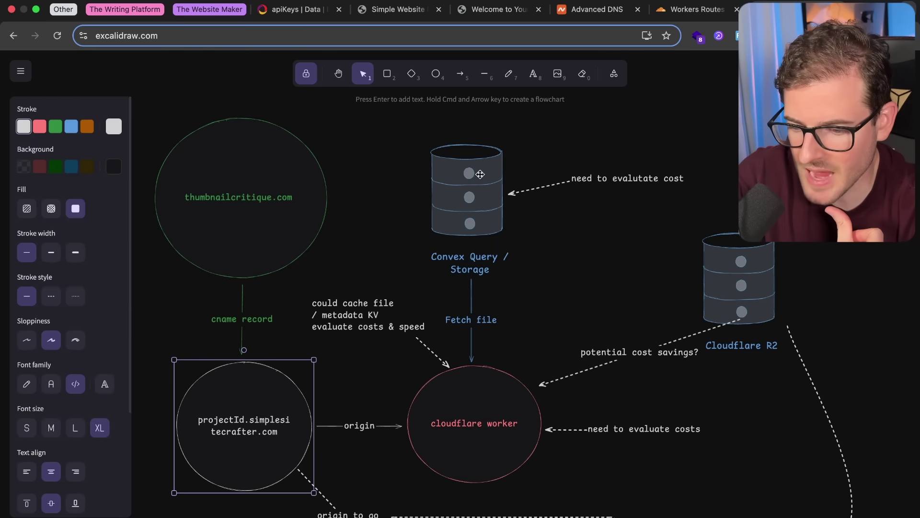
click(340, 388)
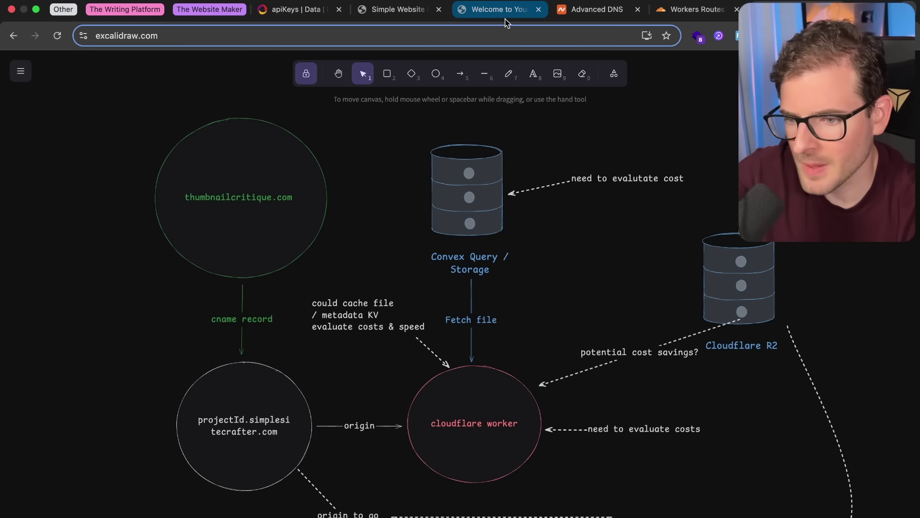
Check the live thumbnailcritique.com site and worker settings, landing back on Workers Routes.
click(560, 14)
click(479, 11)
click(413, 11)
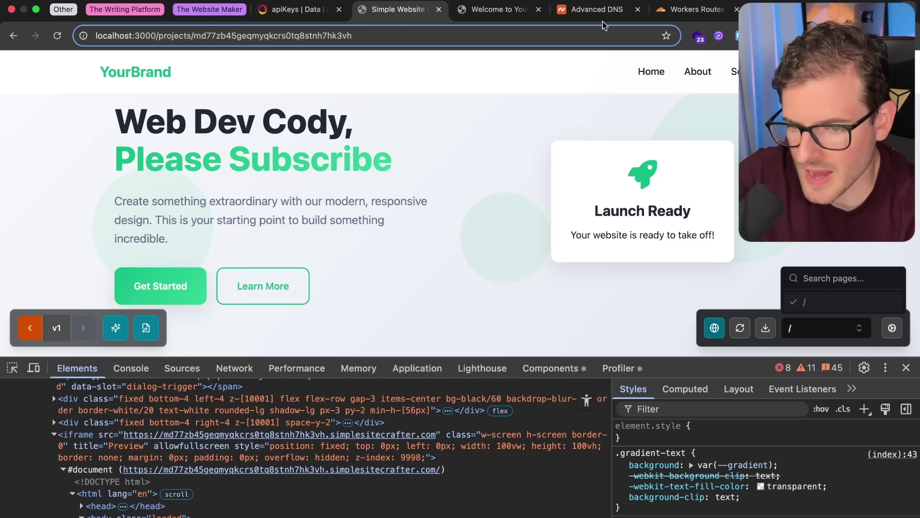
click(681, 10)
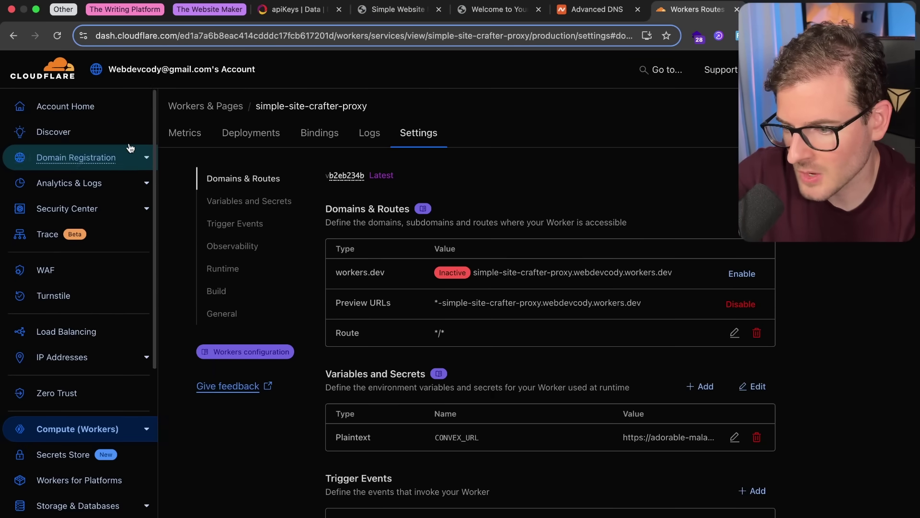
click(14, 35)
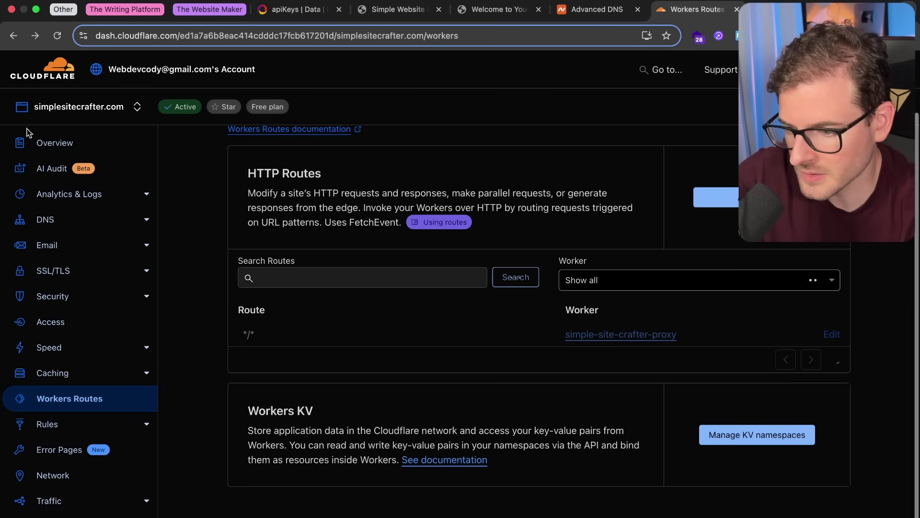
Open simplesitecrafter.com's DNS records and inspect the wildcard AAAA record's 100:: address.
click(120, 226)
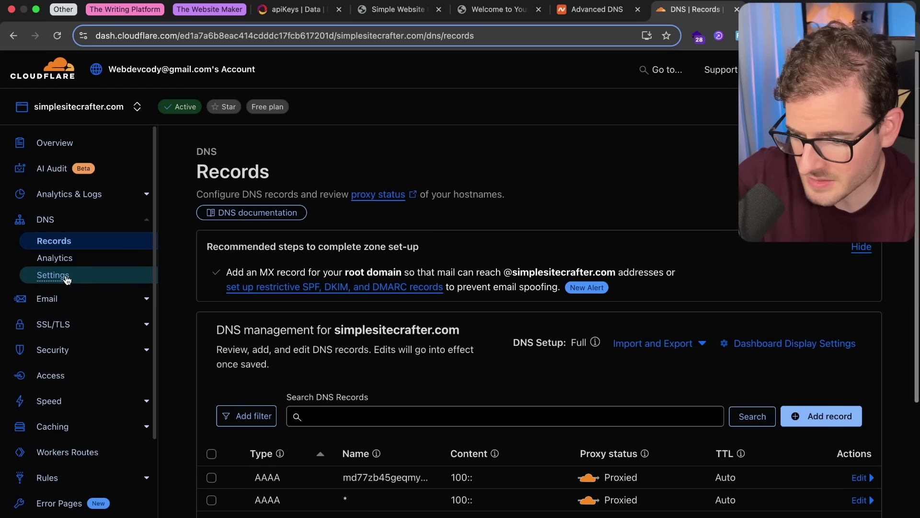
scroll(361, 369, down, 4)
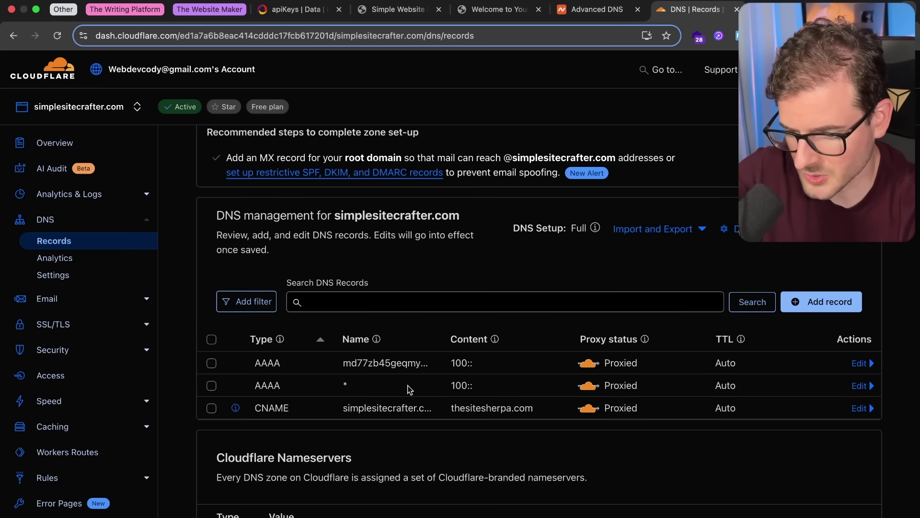
drag(338, 388, 470, 386)
click(490, 388)
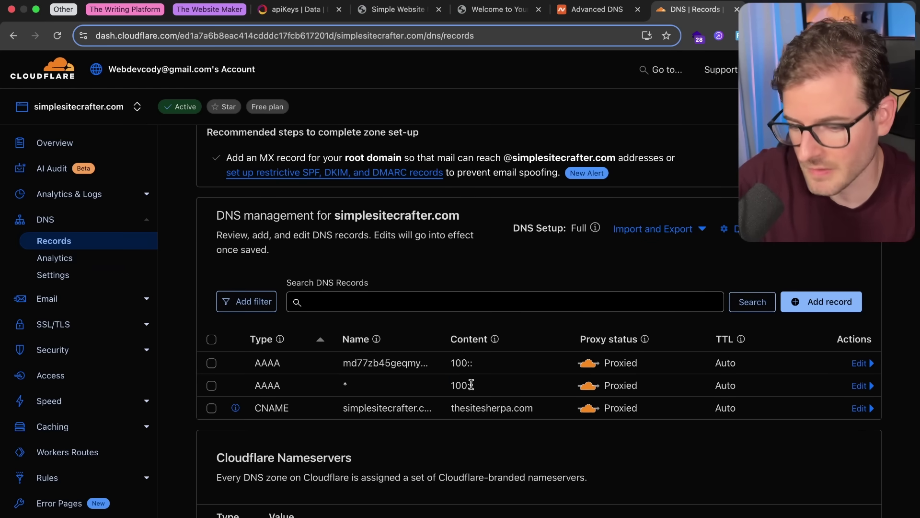
scroll(453, 388, down, 1)
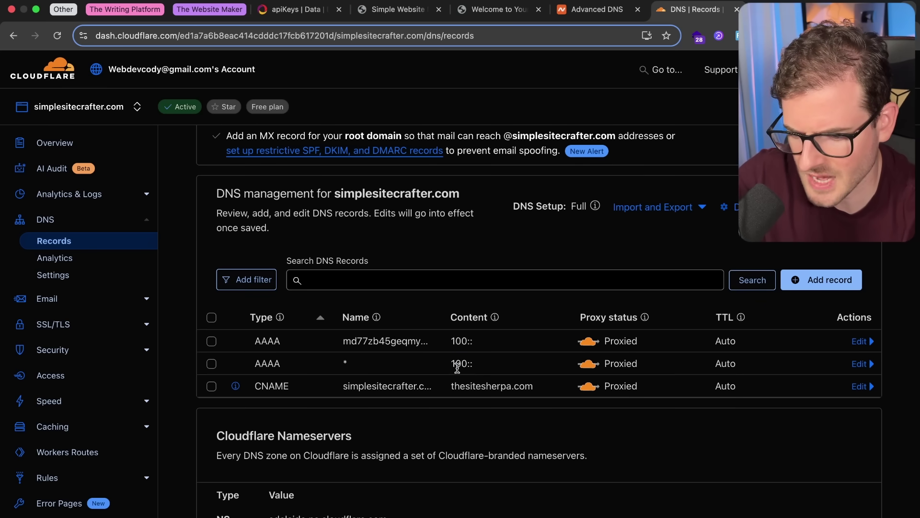
drag(455, 367, 464, 367)
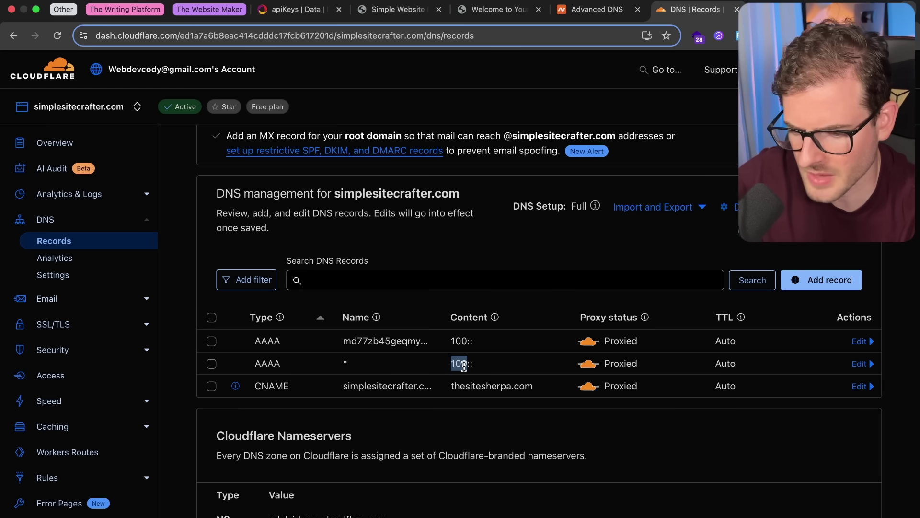
click(464, 367)
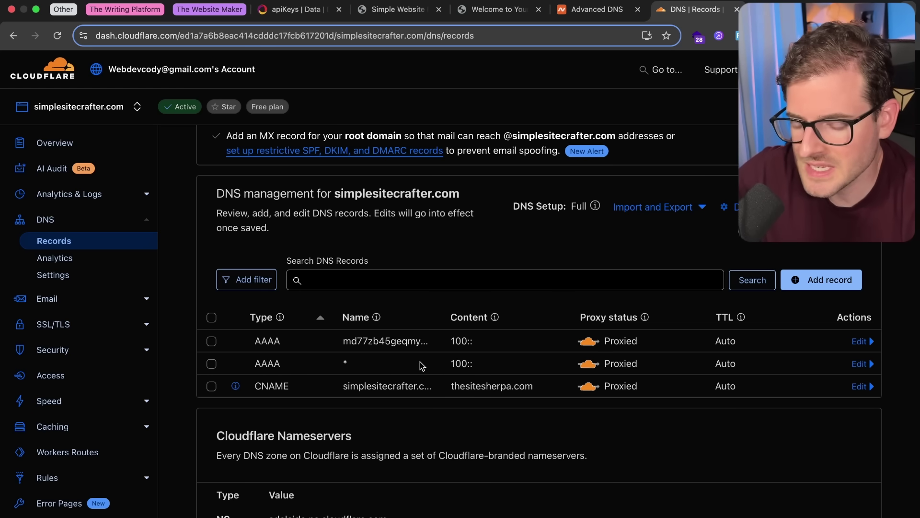
scroll(461, 302, up, 1)
scroll(460, 298, down, 2)
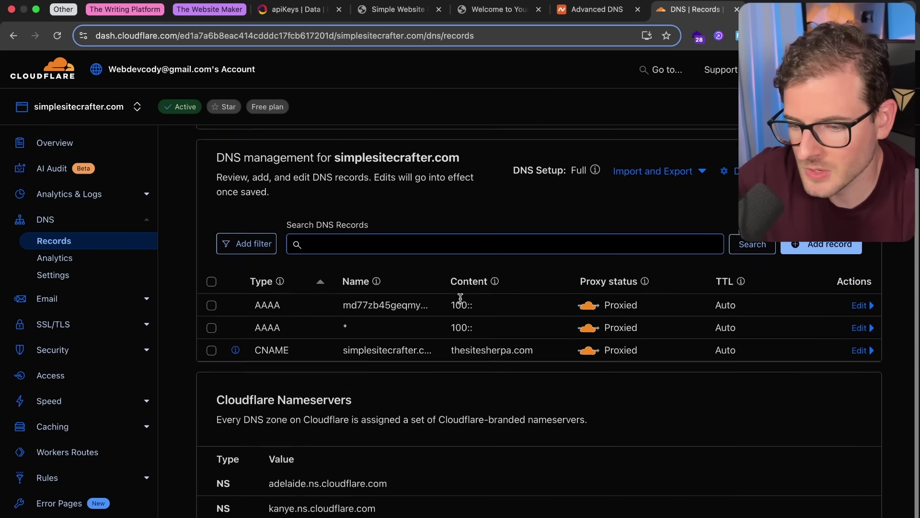
scroll(444, 198, up, 2)
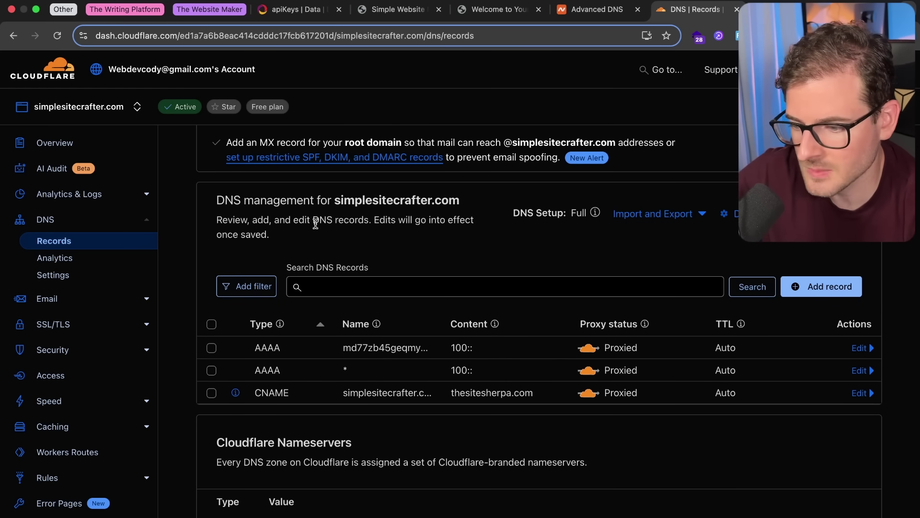
scroll(400, 325, up, 1)
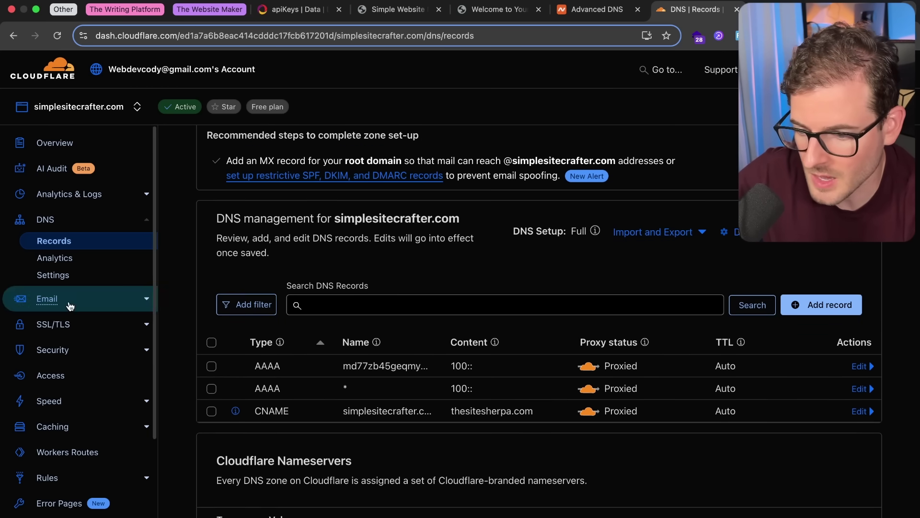
click(144, 325)
click(96, 412)
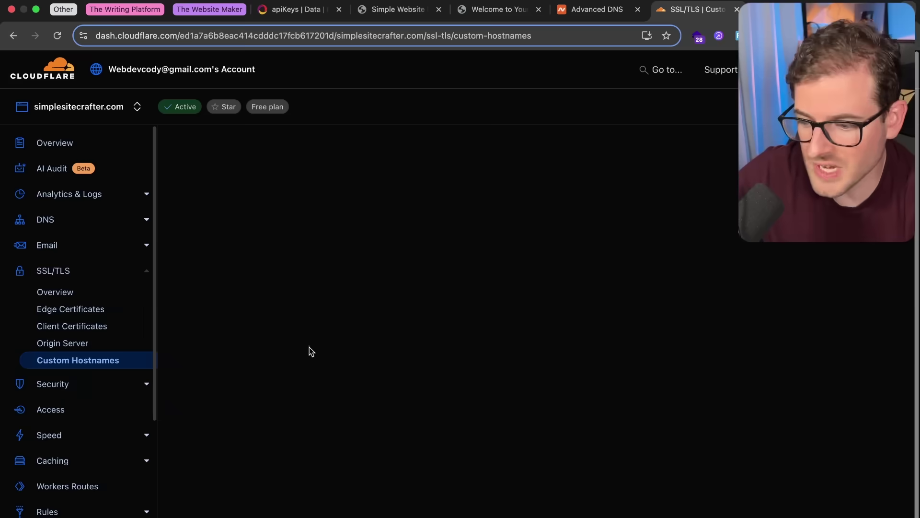
scroll(398, 295, down, 3)
scroll(398, 295, up, 2)
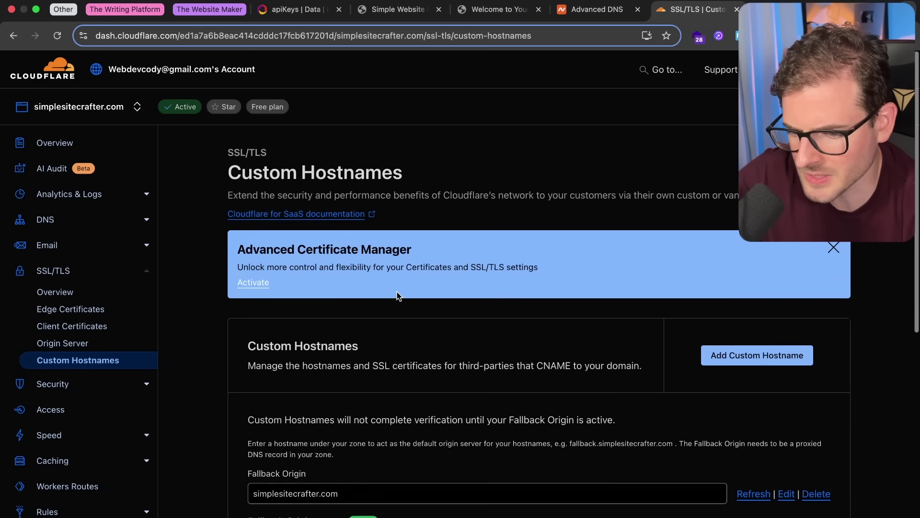
scroll(398, 296, down, 5)
scroll(397, 297, up, 3)
scroll(440, 354, down, 3)
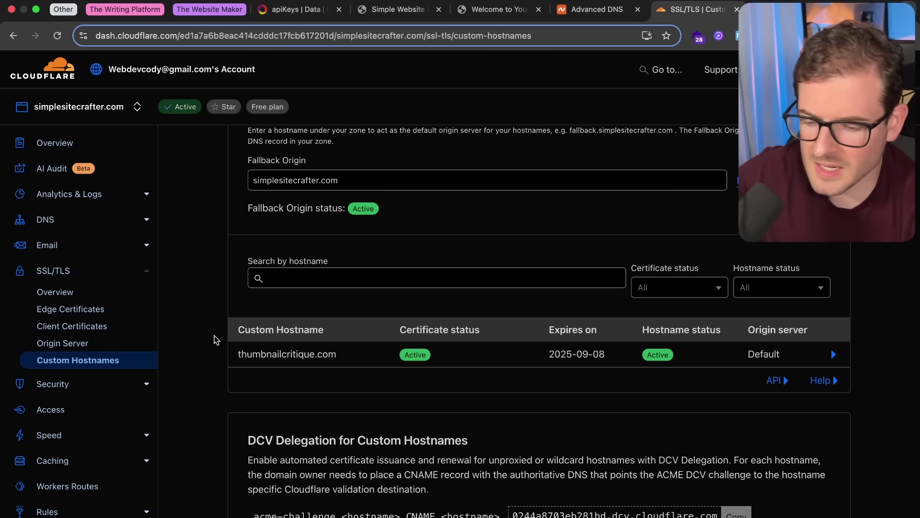
scroll(214, 335, down, 3)
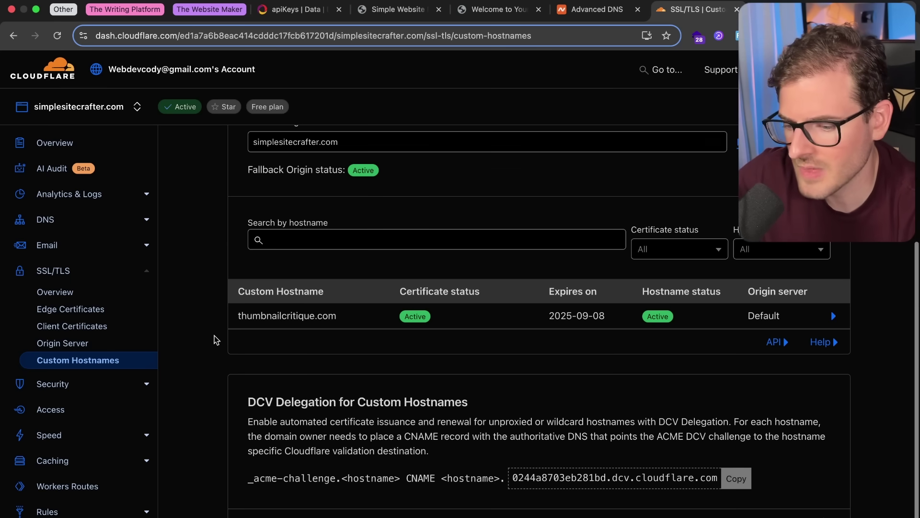
scroll(370, 302, up, 7)
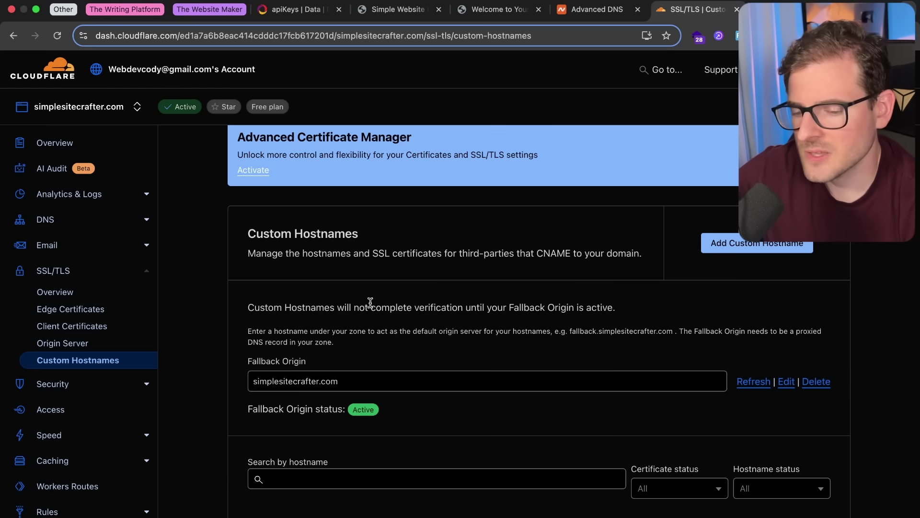
scroll(370, 302, up, 3)
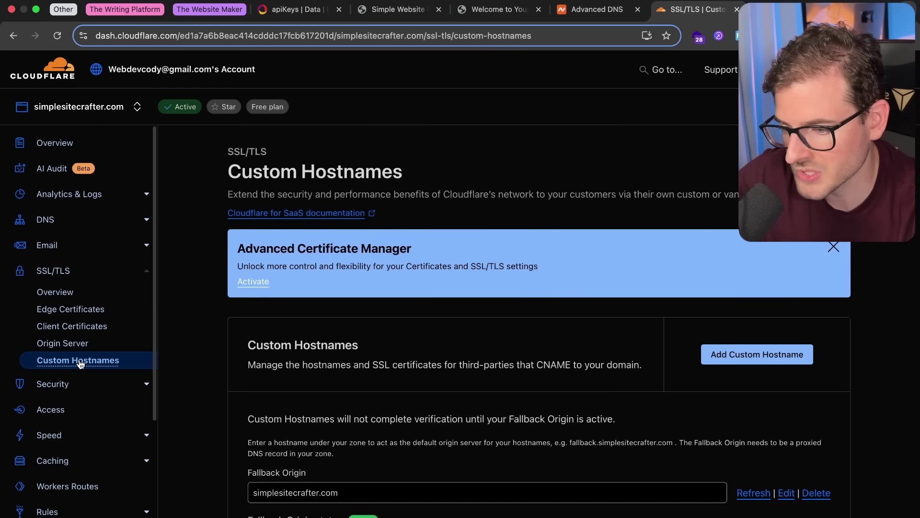
click(47, 221)
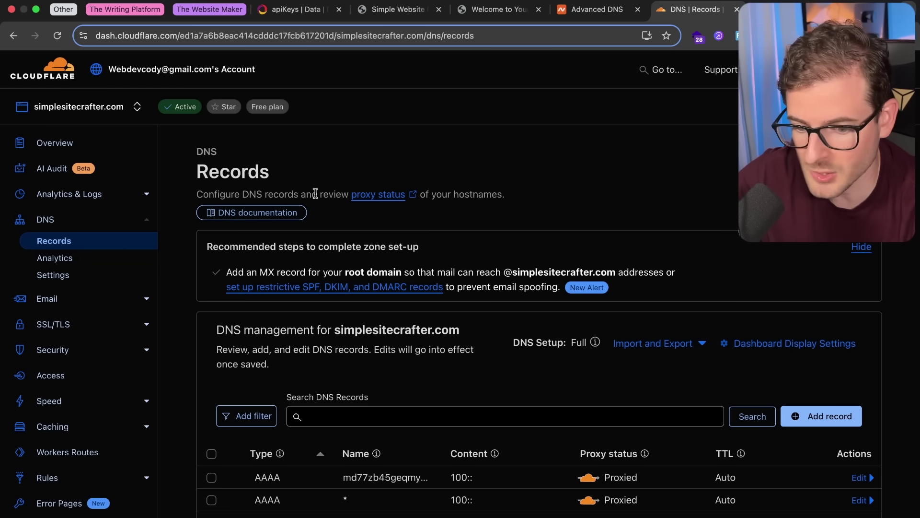
Return to the Excalidraw diagram and pan around the thumbnailcritique.com CNAME-to-worker flow.
key(ctrl+Tab)
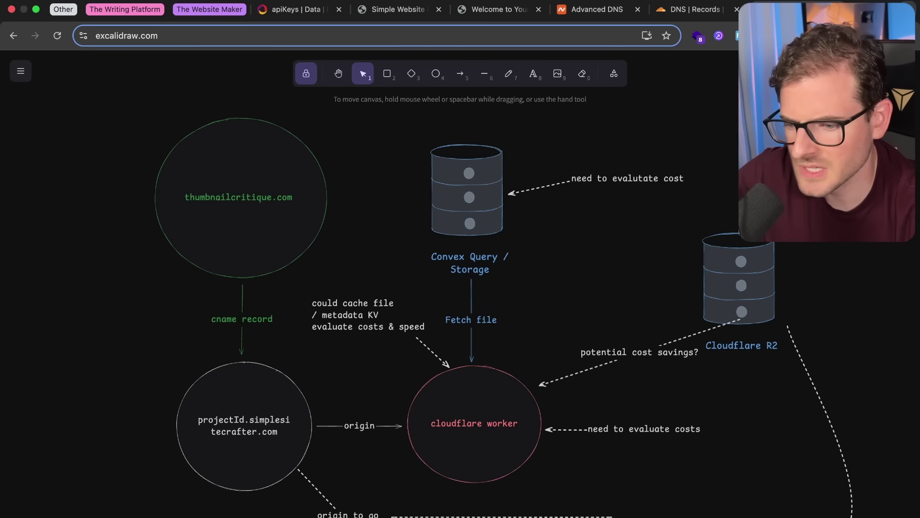
scroll(565, 275, down, 2)
scroll(564, 276, right, 2)
scroll(534, 248, up, 2)
scroll(533, 249, left, 2)
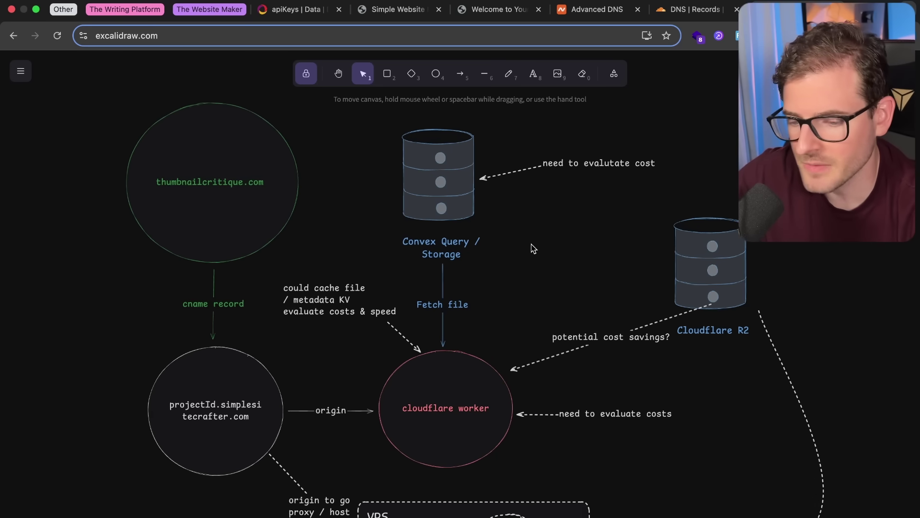
scroll(585, 264, down, 1)
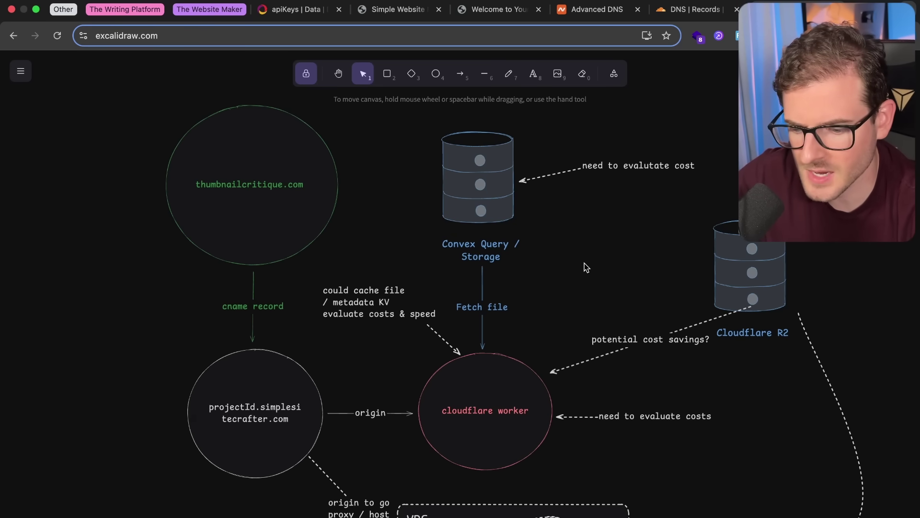
scroll(585, 265, right, 3)
scroll(585, 263, up, 2)
scroll(585, 263, left, 2)
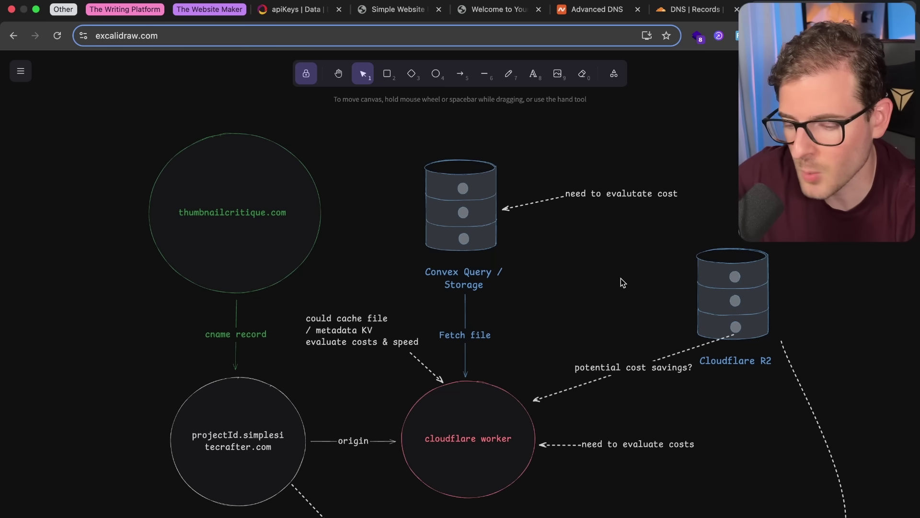
Show the localhost landing page preview with the DevTools divider lowered and page list closed.
click(400, 10)
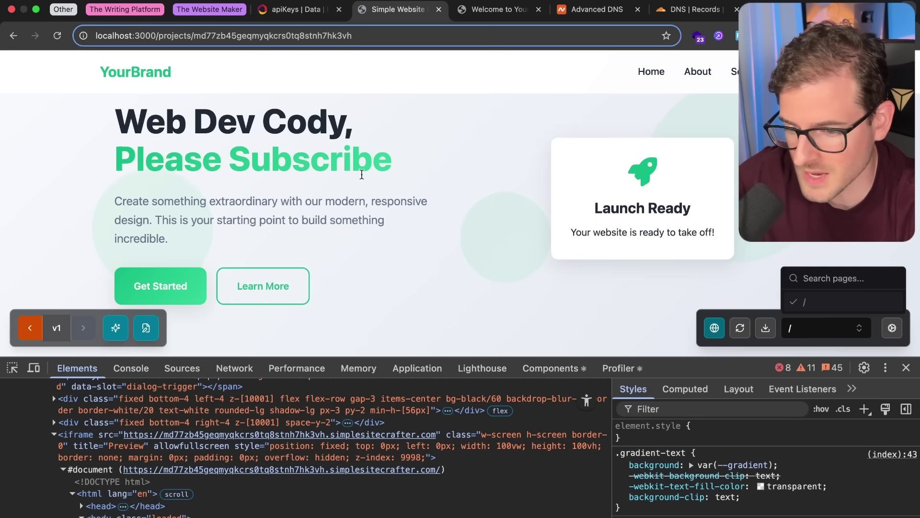
drag(684, 477, 685, 465)
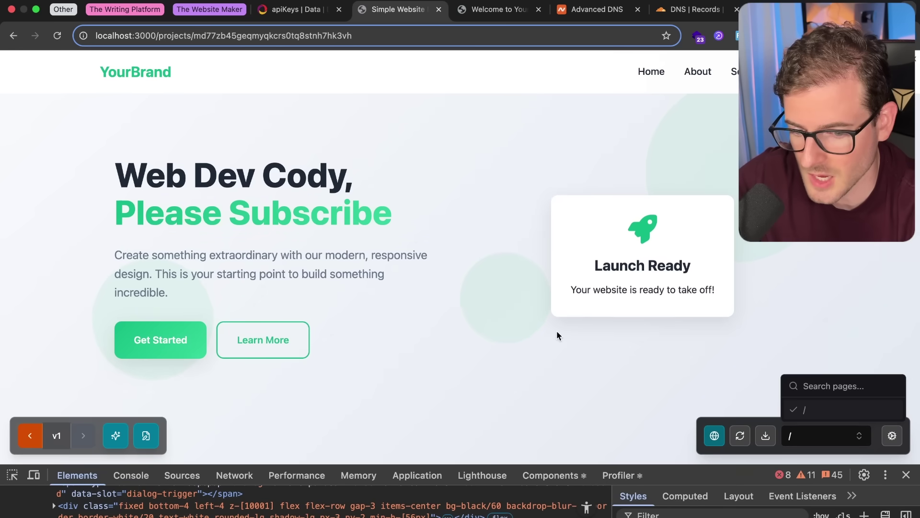
click(780, 406)
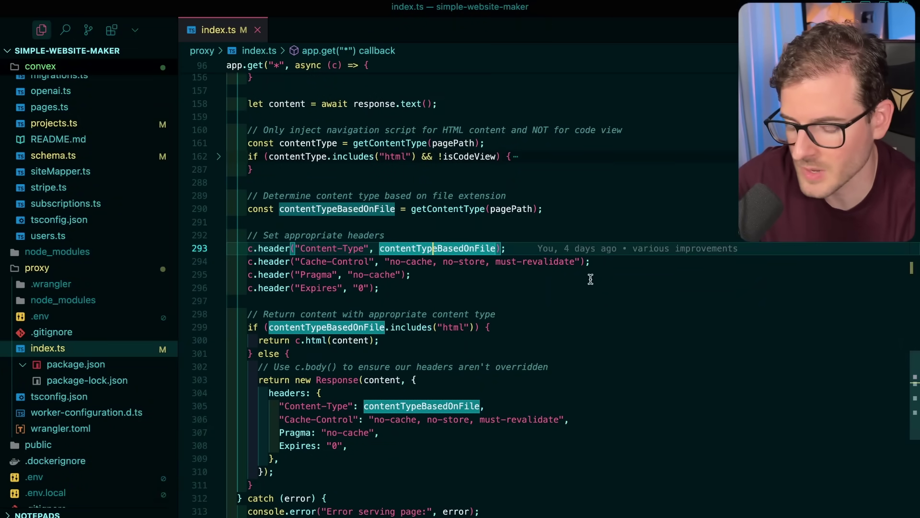
click(510, 303)
scroll(501, 307, up, 5)
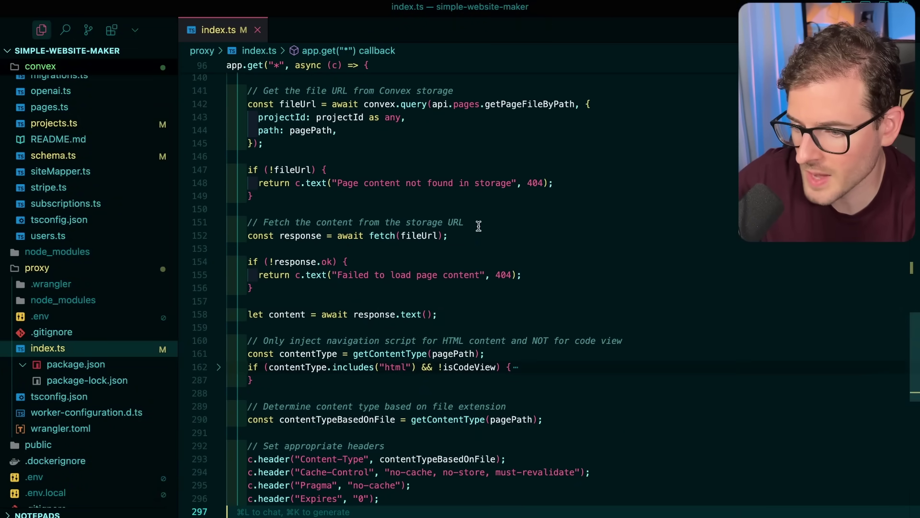
scroll(154, 207, up, 10)
scroll(343, 288, up, 15)
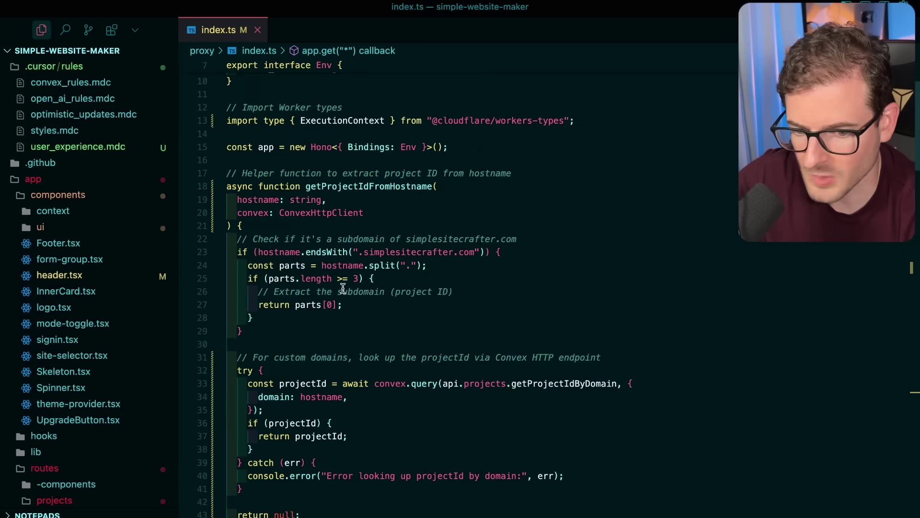
scroll(360, 171, down, 15)
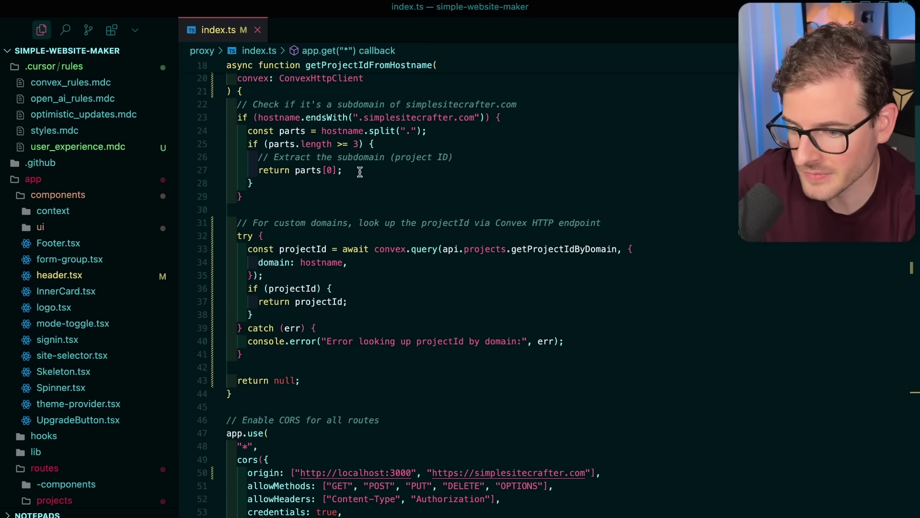
scroll(337, 228, down, 10)
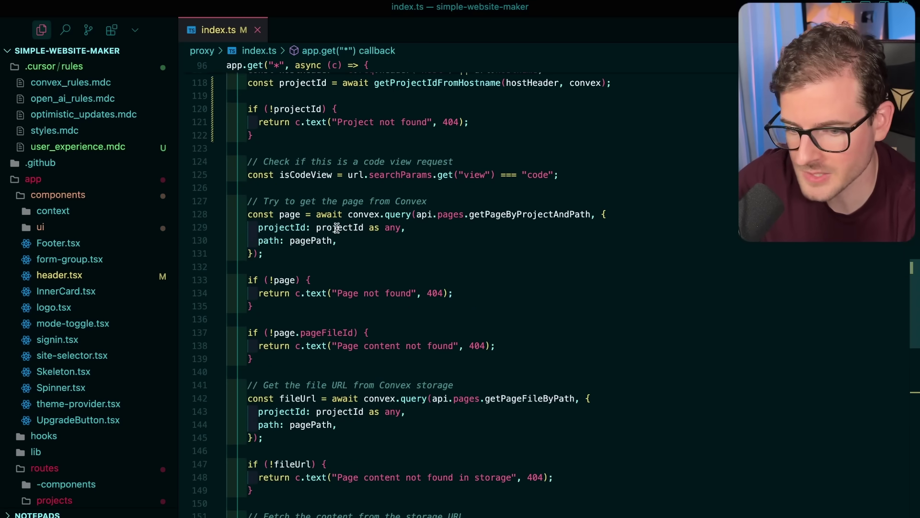